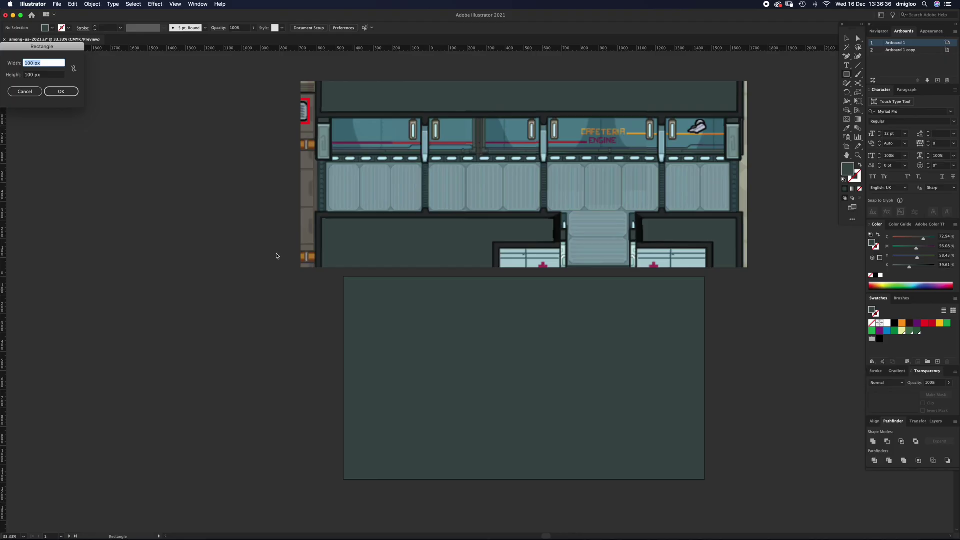
key("Return")
left_click(408, 261)
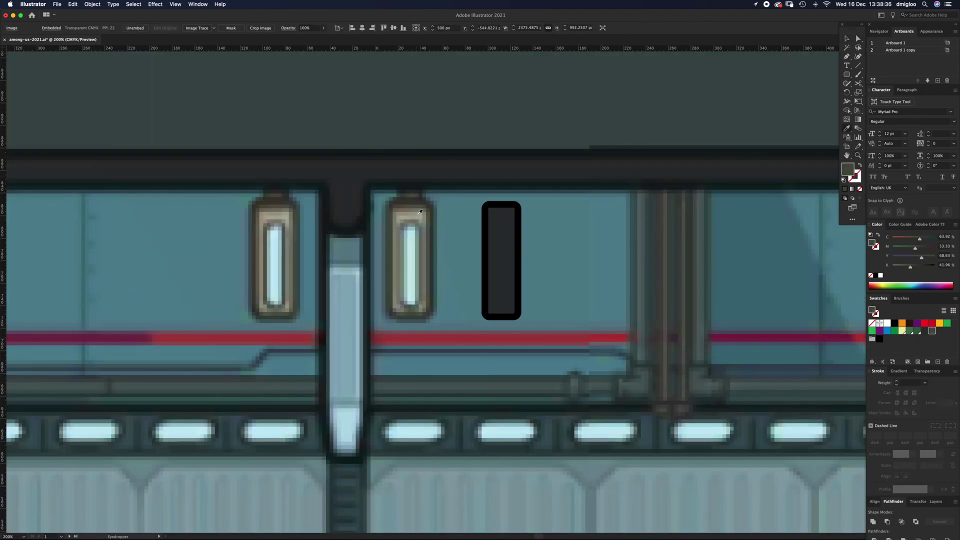
left_click_drag(403, 226, 419, 306)
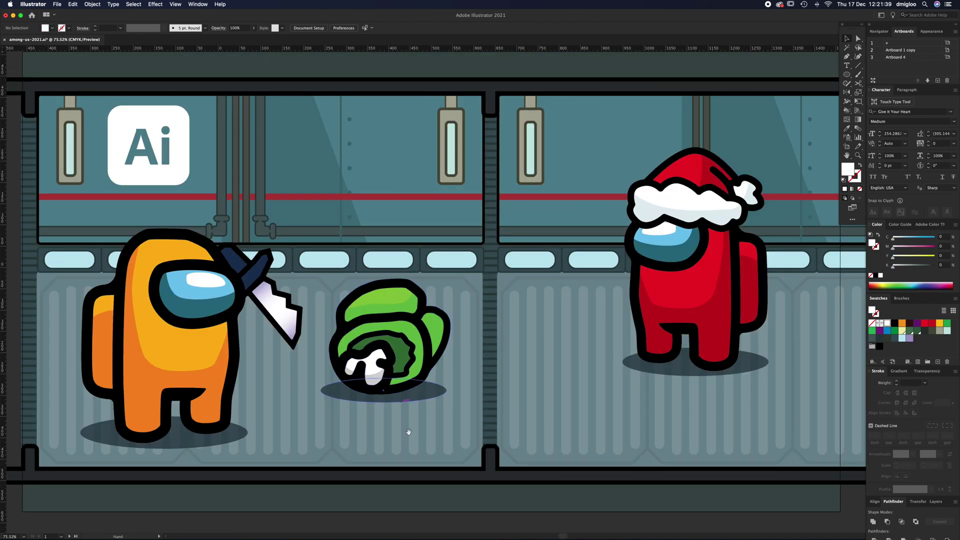
- Examine the orange and green characters in the finished corridor scene and the character variants on the white artboard
key("v")
left_click(175, 366)
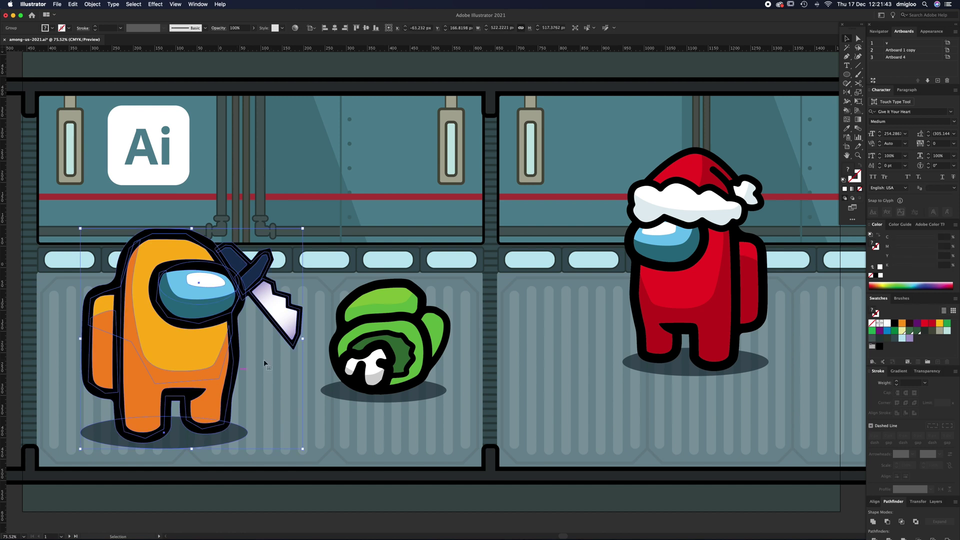
left_click(536, 318)
left_click(407, 360)
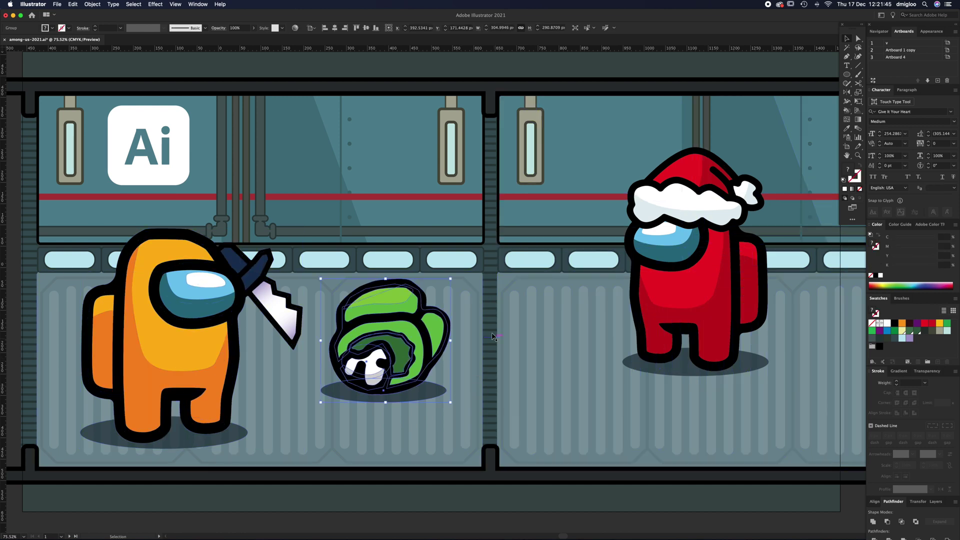
key("z")
left_click(485, 343, "alt")
key("v")
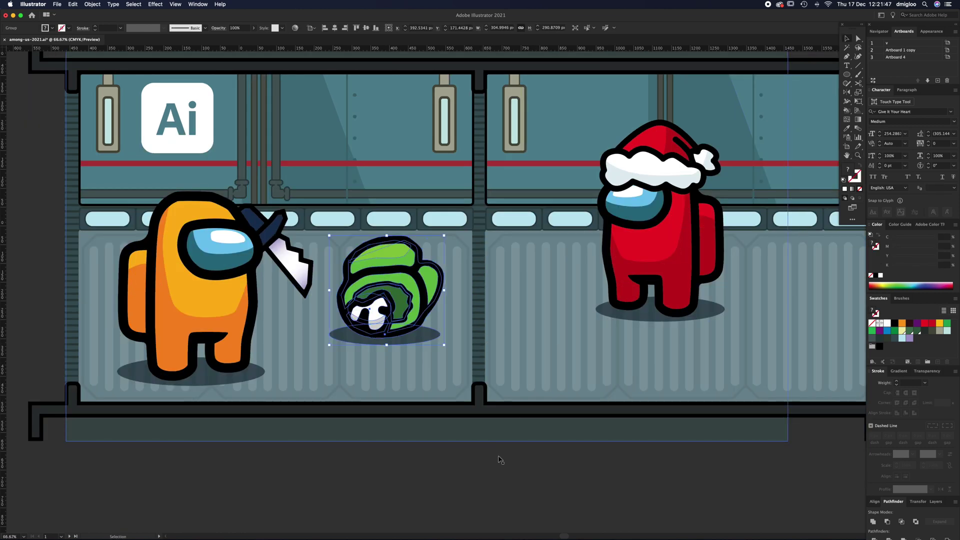
left_click(501, 461)
key("space")
left_click_drag(437, 446, 460, 137)
left_click_drag(493, 452, 493, 100)
mouse_move(494, 331)
left_mouse_down()
mouse_move(503, 300)
mouse_move(504, 318)
left_mouse_up()
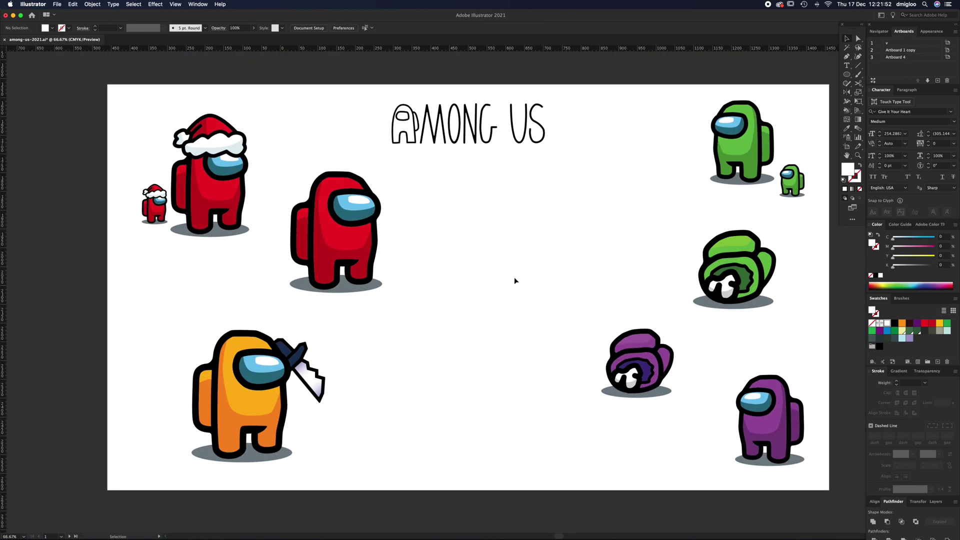
- Check the dimensions of the white character artboard in artboard editing mode
left_click(310, 28)
left_click(542, 220)
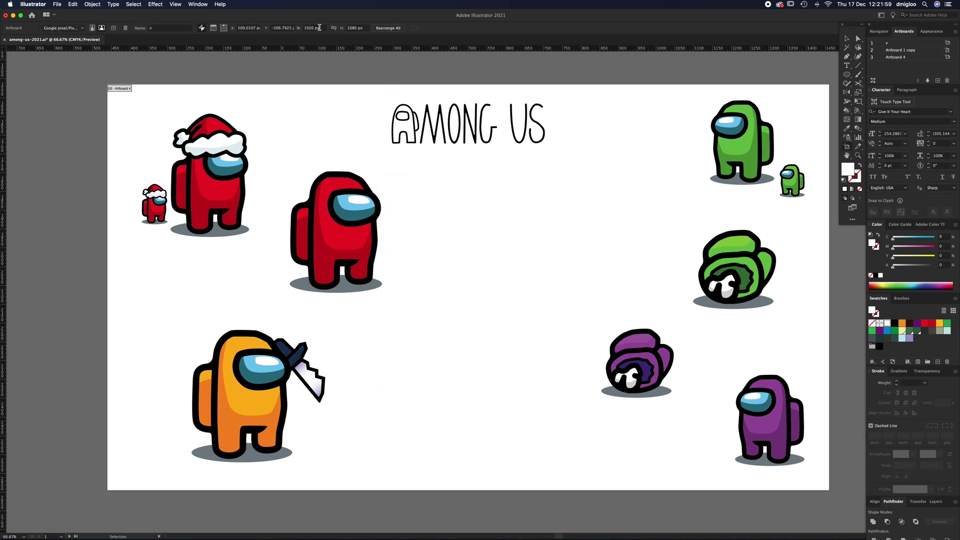
key("Escape")
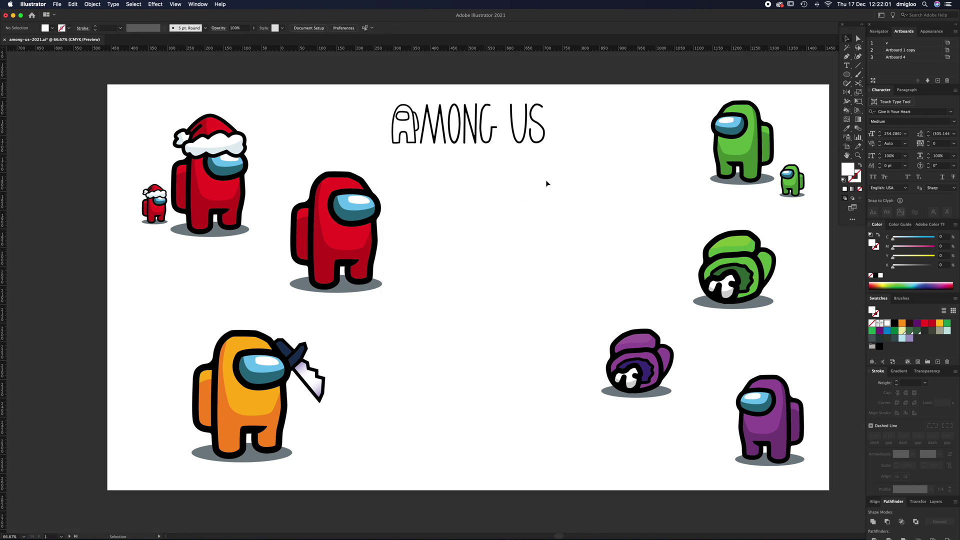
- Draw a tall rounded rectangle about 71 by 257 px beside the plain red character and fill it with the character's dark red
key("z")
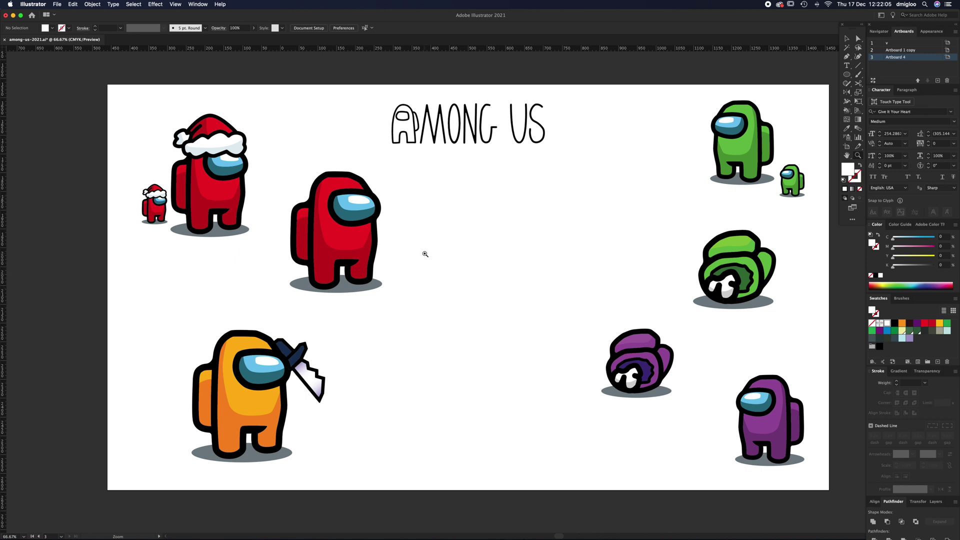
left_click_drag(425, 254, 496, 235)
scroll(491, 272, "up", 3)
key("v")
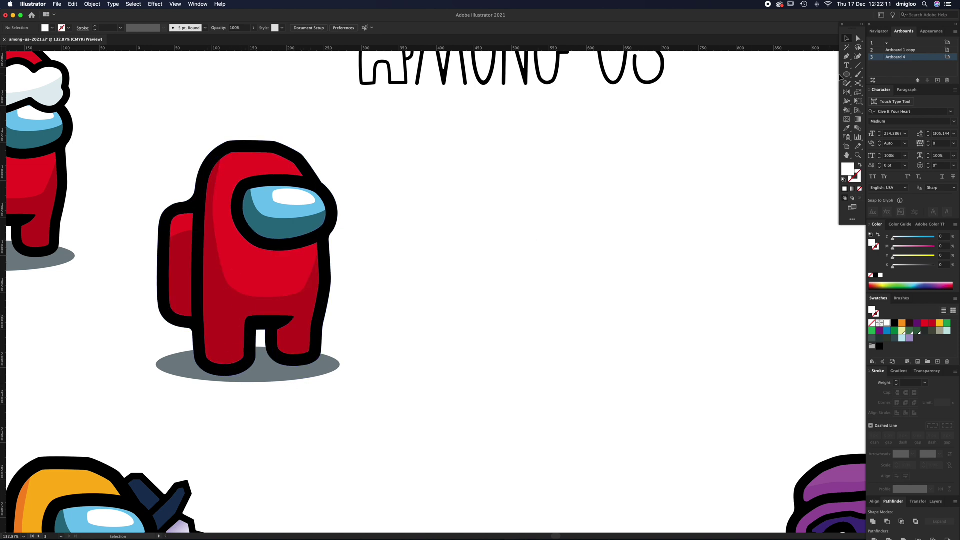
left_click_drag(851, 75, 875, 84)
left_click_drag(462, 166, 515, 357)
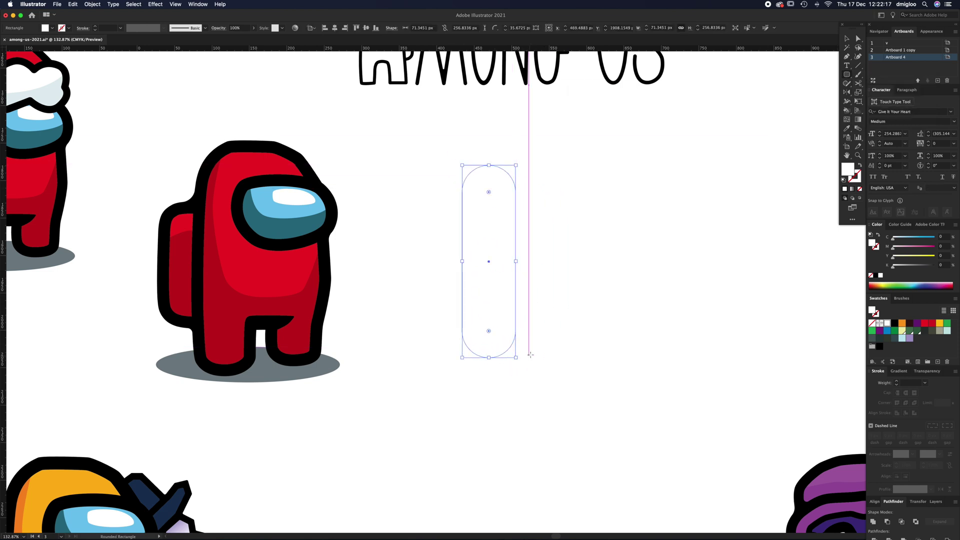
key("i")
left_click(298, 333)
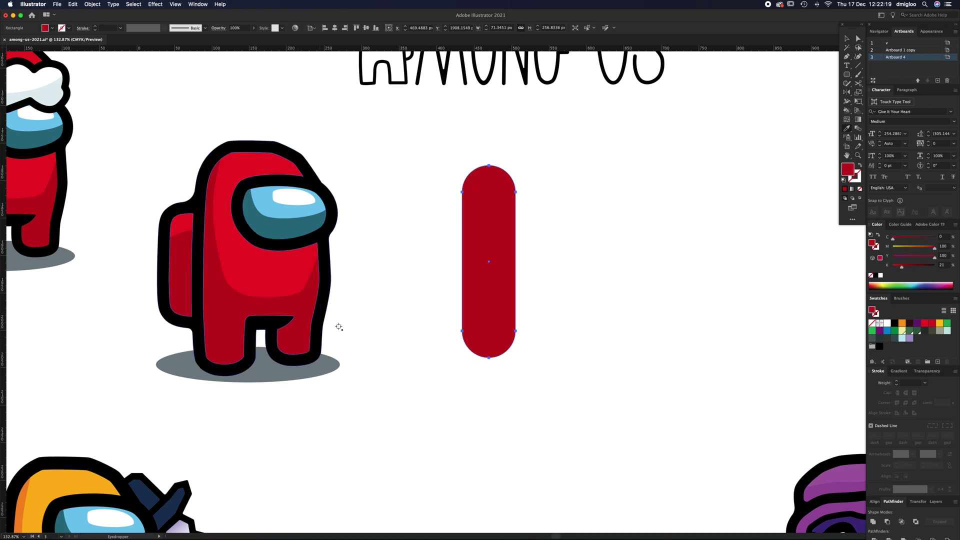
- Duplicate the dark red rounded rectangle alongside the original, and delete both shapes
key("v")
left_click(559, 311)
left_click_drag(508, 325, 577, 326)
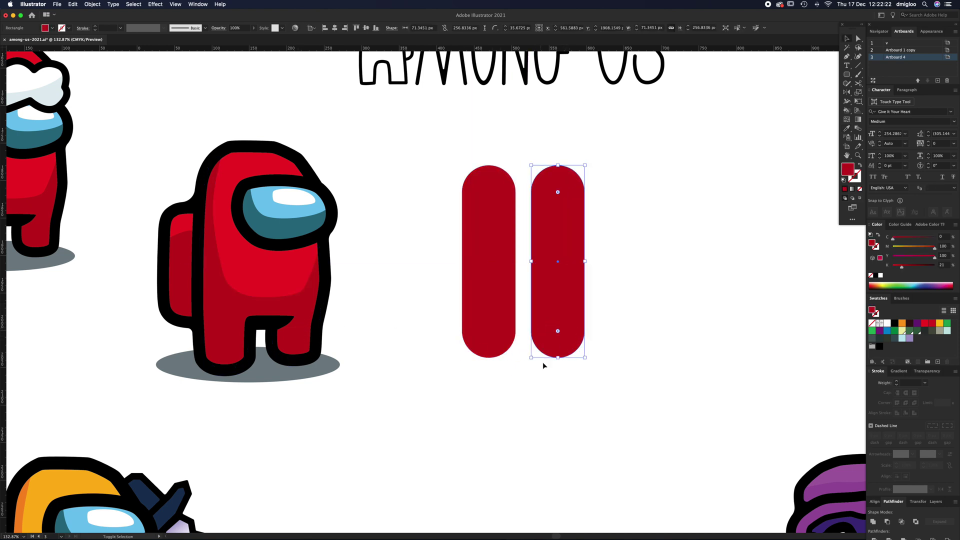
left_click(604, 299)
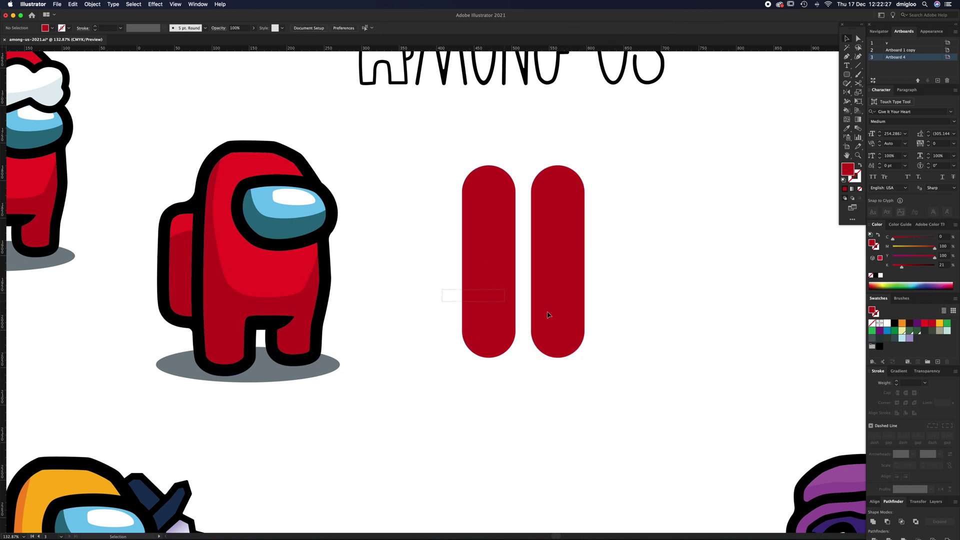
left_click_drag(548, 315, 592, 310)
key("Delete")
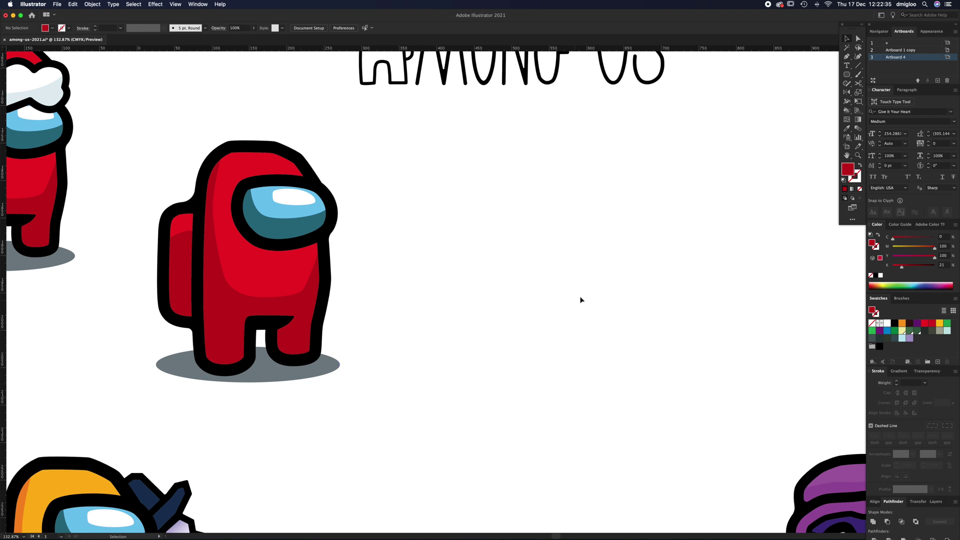
- Draw a diagonal line about 105 by 51 px with the Pen tool, giving it no fill and a black stroke
key("p")
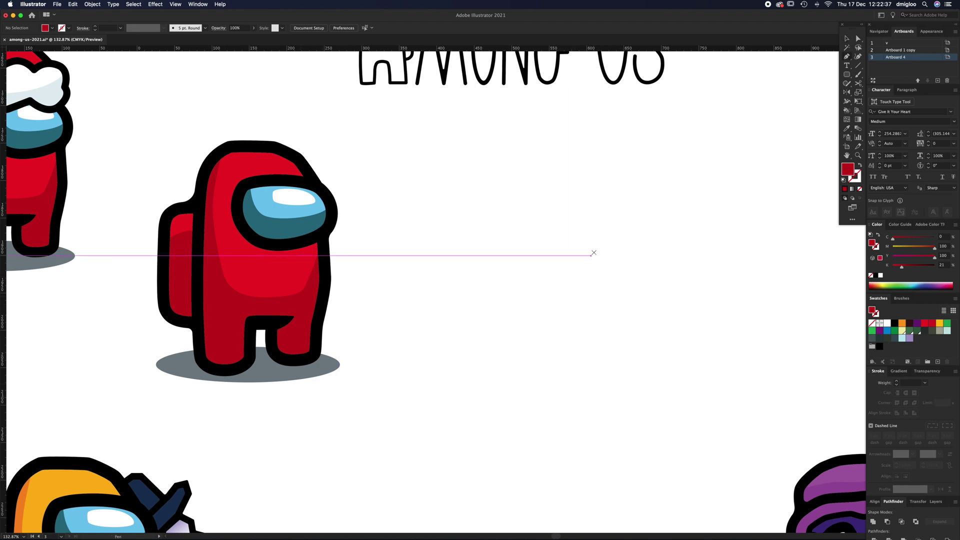
left_click(546, 154)
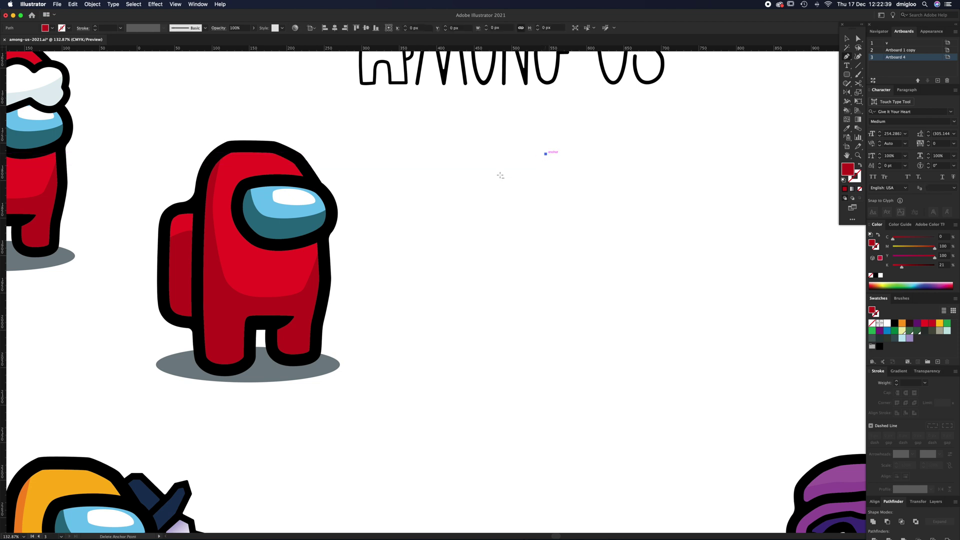
left_click(467, 192)
key("v")
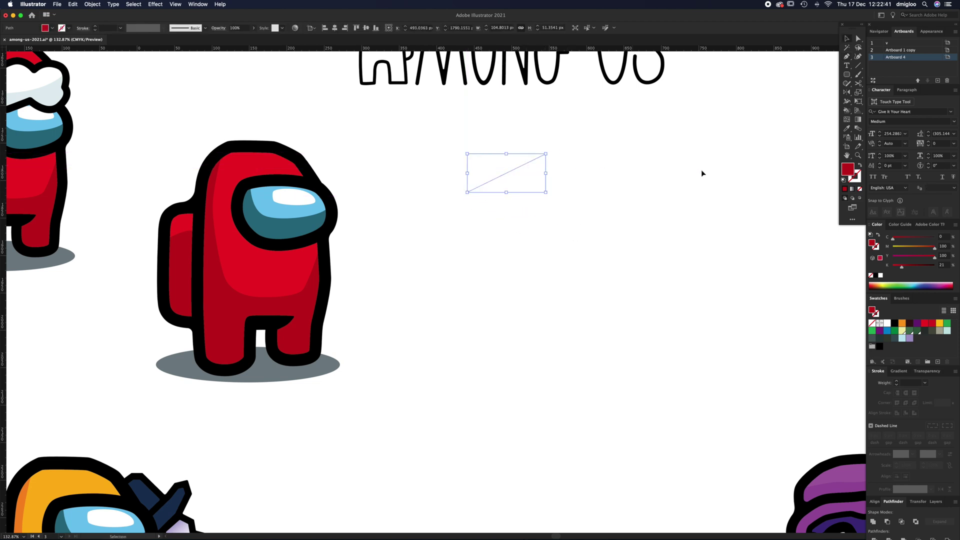
left_click(871, 277)
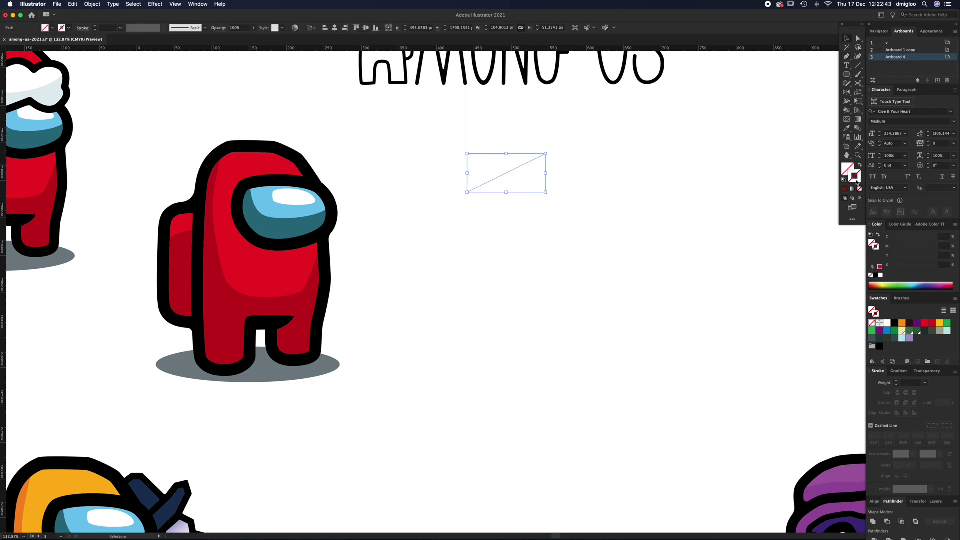
left_click(894, 323)
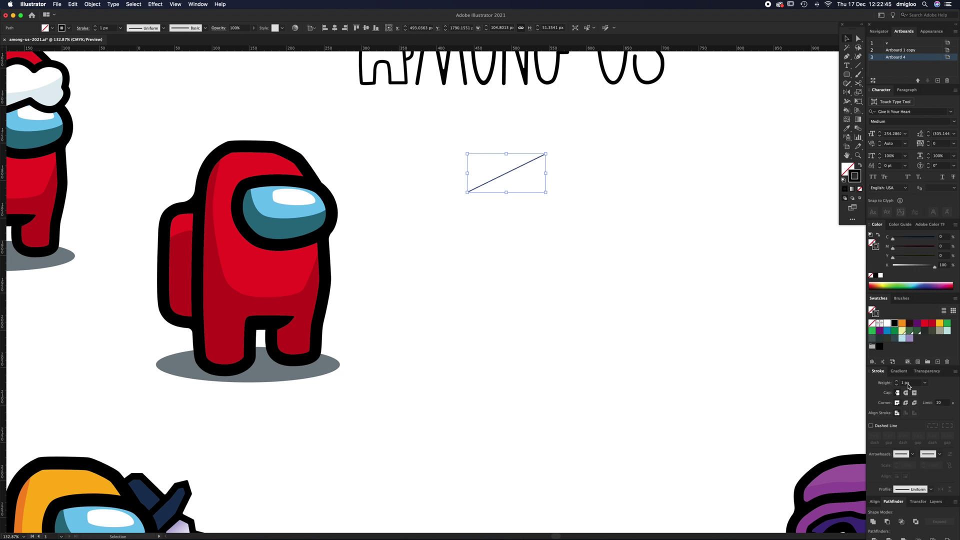
- Set the diagonal line's stroke weight to 13 px and delete the line
key("Up")
key("Up")
key("Up")
key("Up")
key("Up")
key("Up")
key("Up")
key("Up")
key("Up")
key("Up")
key("Up")
key("Up")
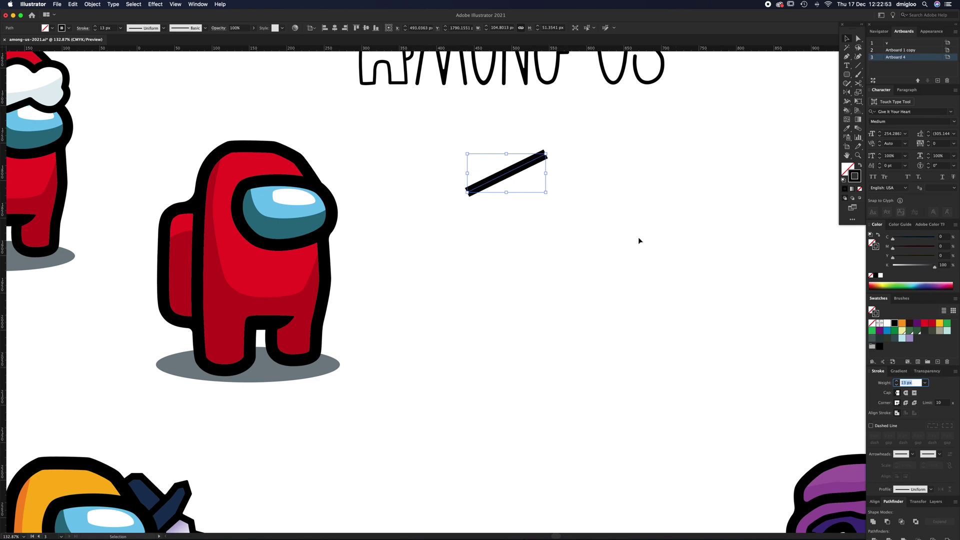
left_click_drag(531, 155, 531, 144)
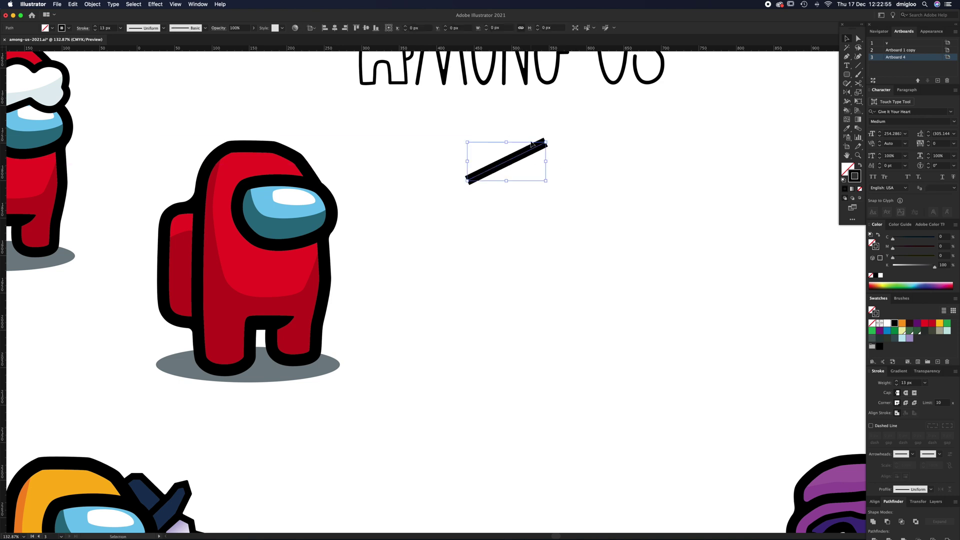
key("Delete")
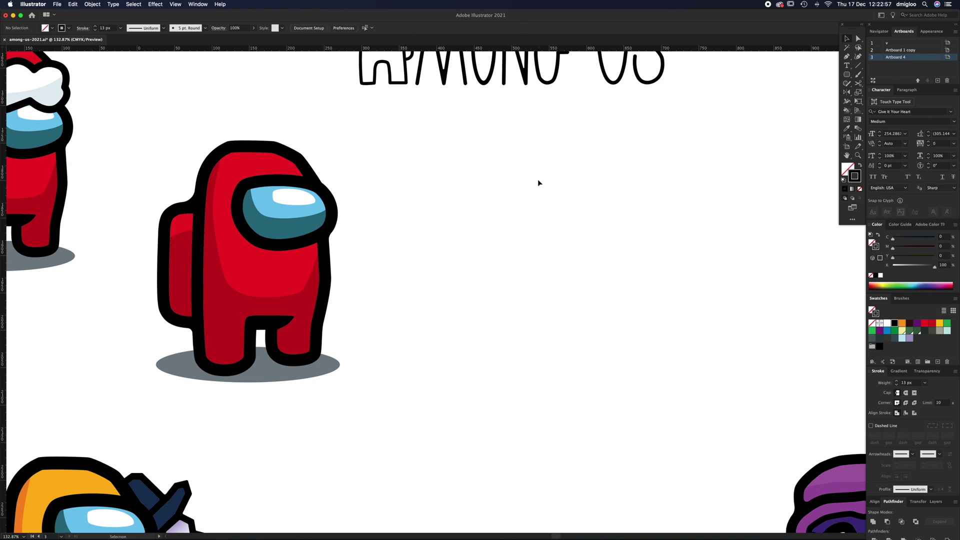
- Start a body outline beside the red character with the Pen tool, drawing the top of the head and the curve into the back
key("p")
left_click(554, 147)
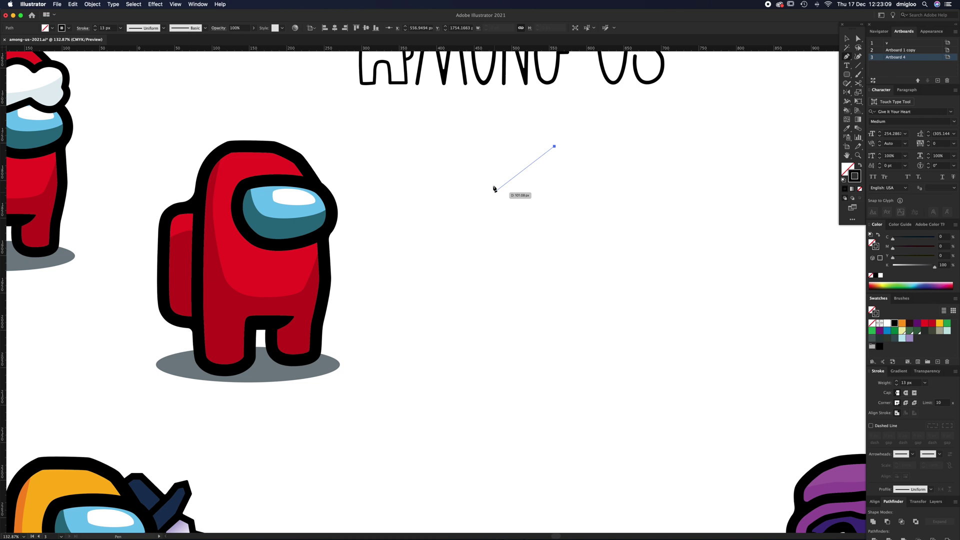
left_click(515, 143)
left_click_drag(505, 145, 506, 145)
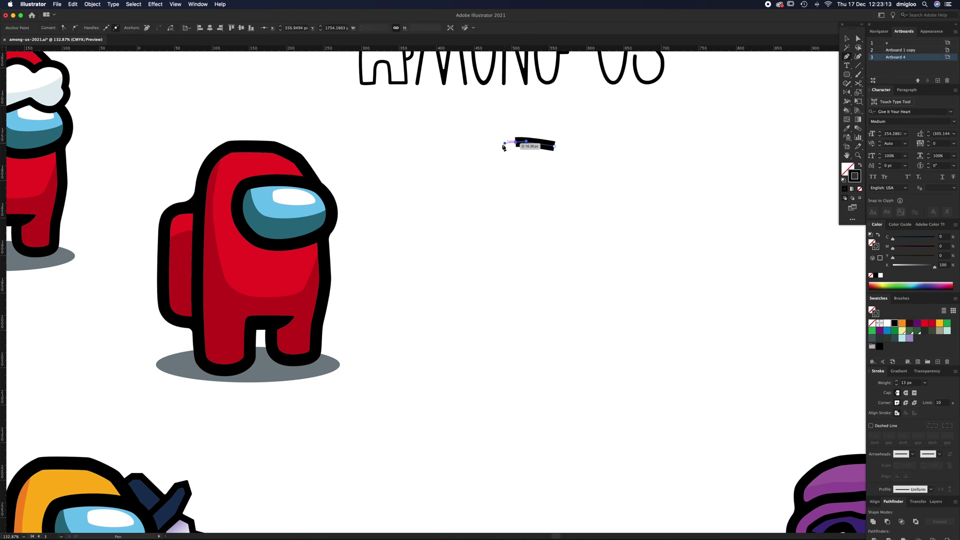
left_click(486, 165, "super")
left_click(484, 171)
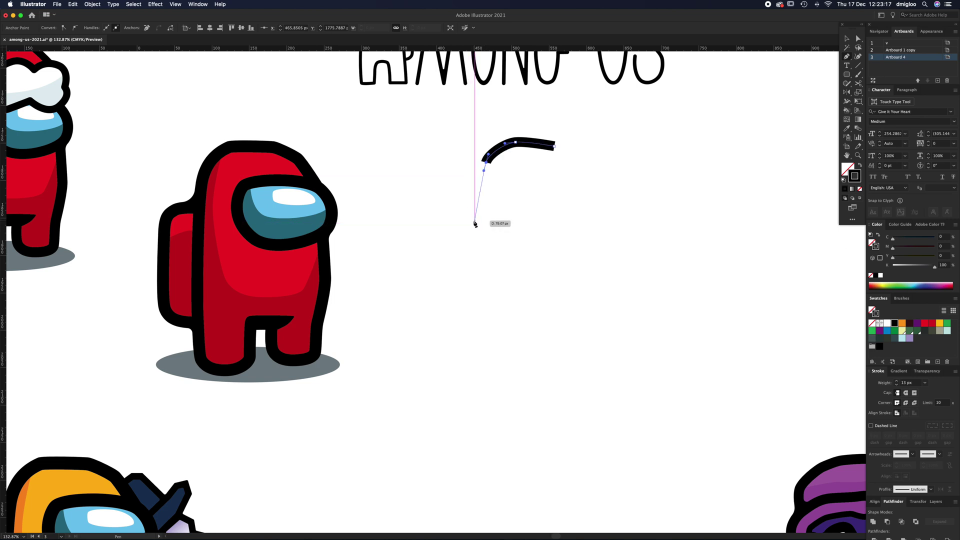
- Continue the outline down the nearly straight back, around the rounded foot and up the inside of the leg
left_click_drag(474, 249, 475, 247)
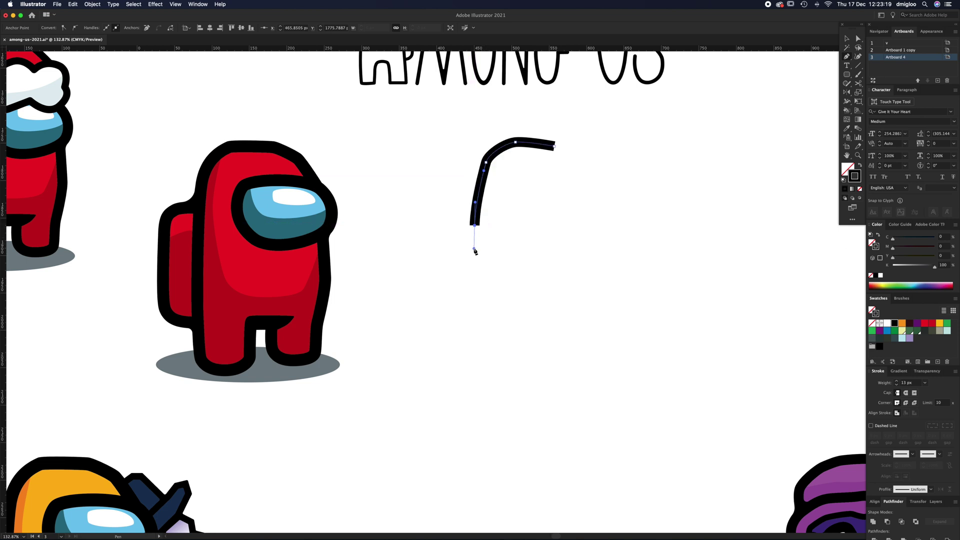
left_click(475, 329, "super")
left_click_drag(477, 338, 476, 337)
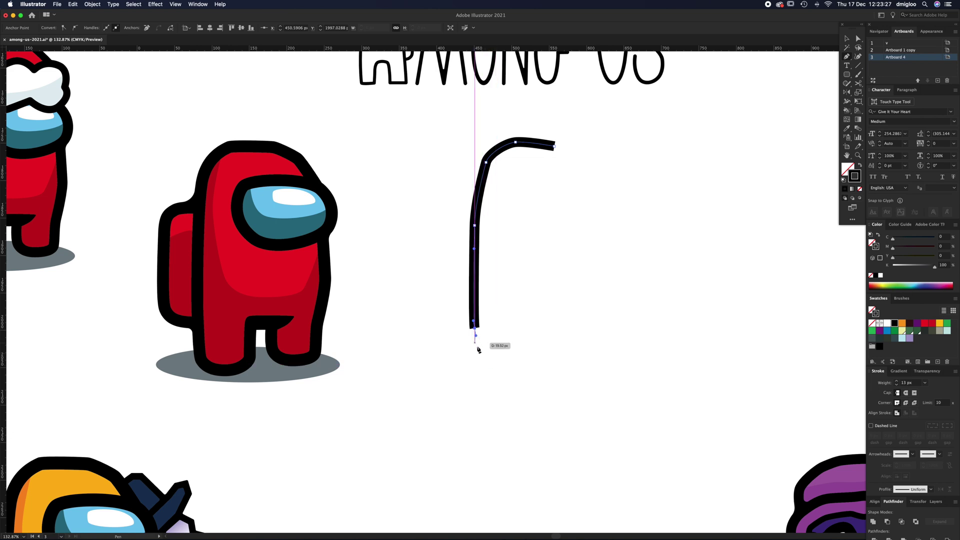
left_click(479, 356)
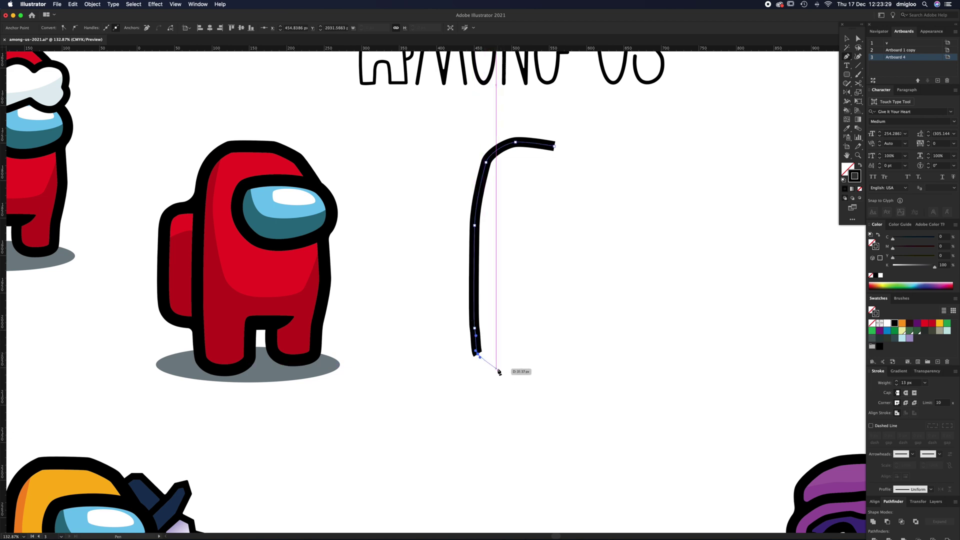
mouse_move(499, 372)
left_mouse_down()
mouse_move(516, 371)
mouse_move(522, 349)
left_mouse_up()
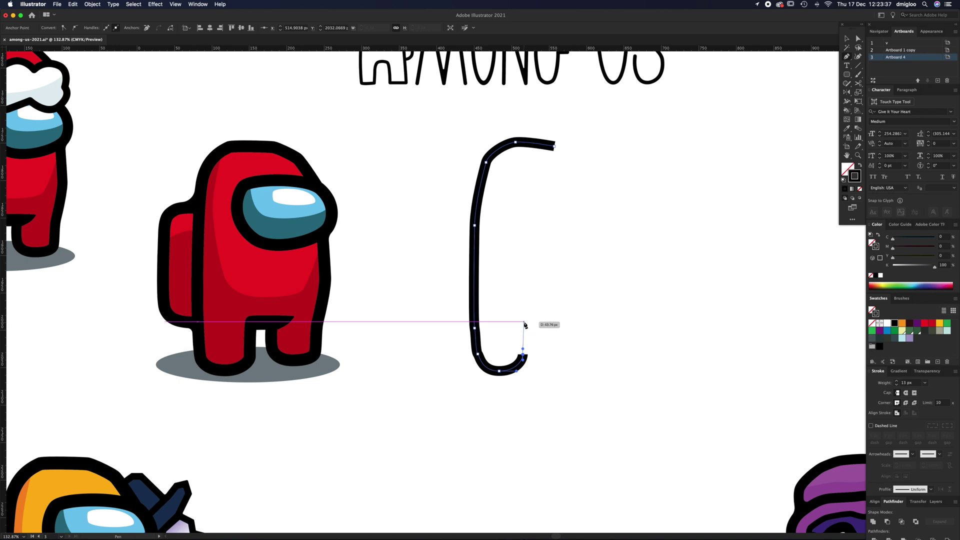
left_click(524, 324)
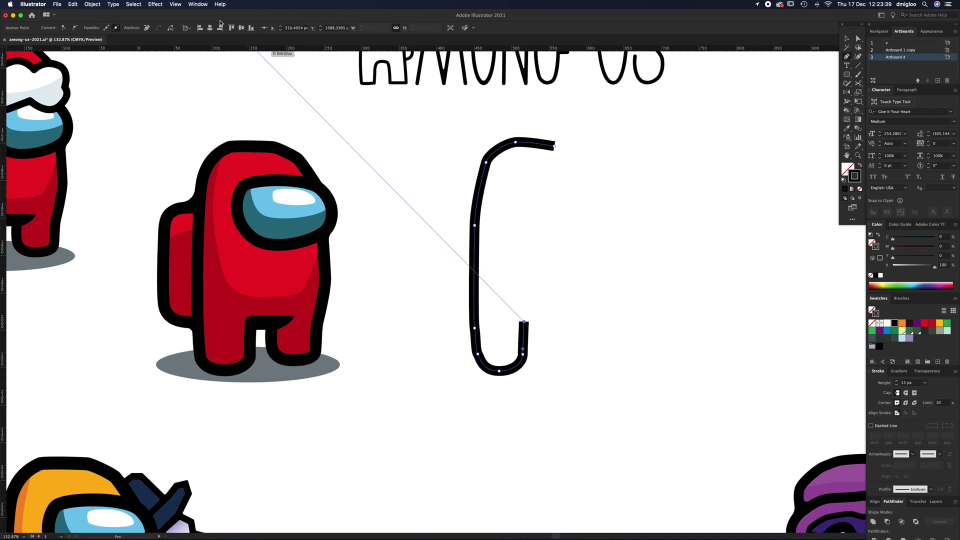
- Check the Snap to Point setting and extend the outline with a straight horizontal segment between the legs
left_click(176, 4)
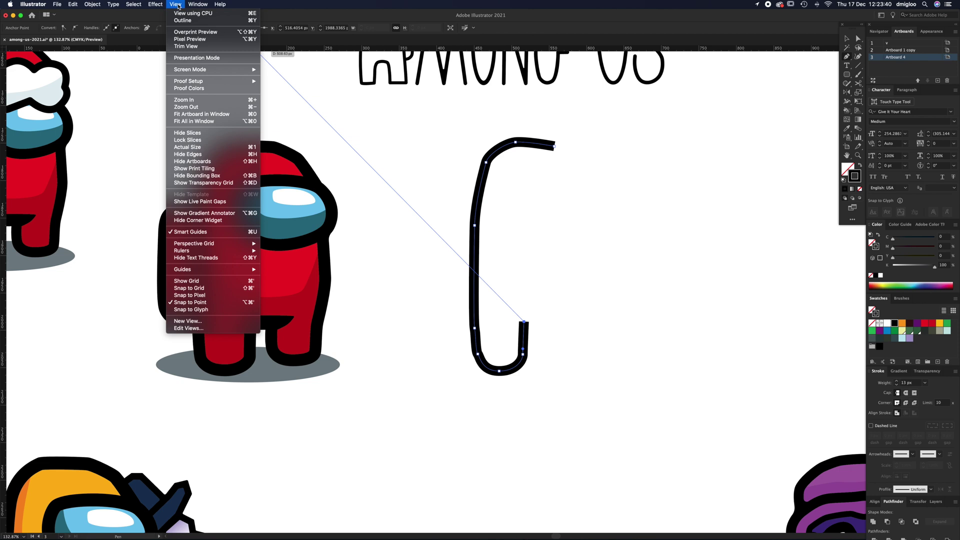
left_click(210, 302)
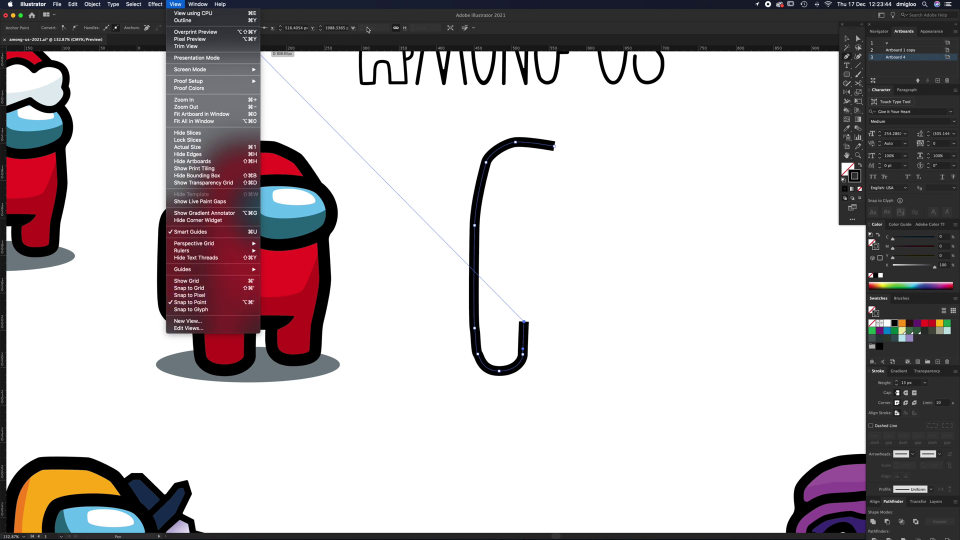
left_click(524, 322)
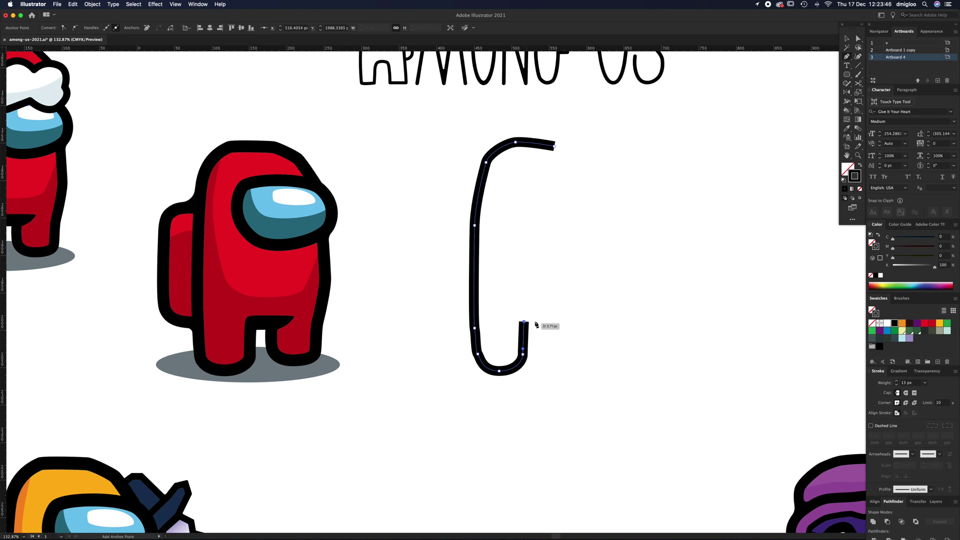
left_click(568, 323)
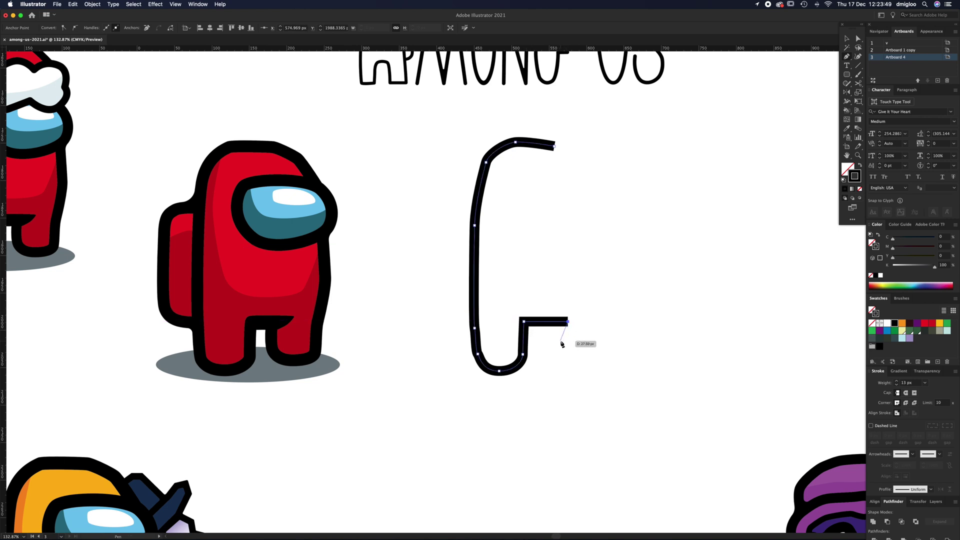
- End the open body outline and give its stroke round caps and round corner joins
left_click(575, 303, "super")
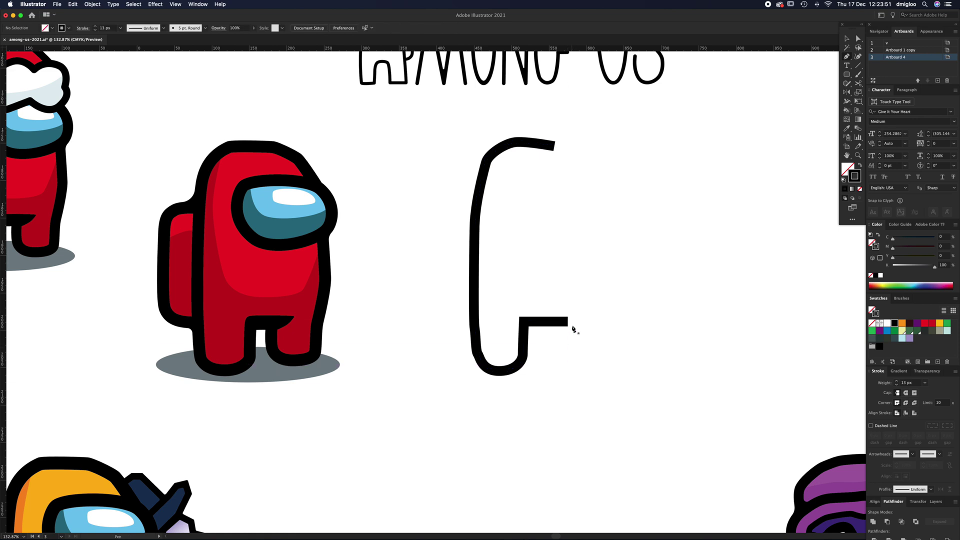
key("v")
left_click_drag(541, 360, 544, 390)
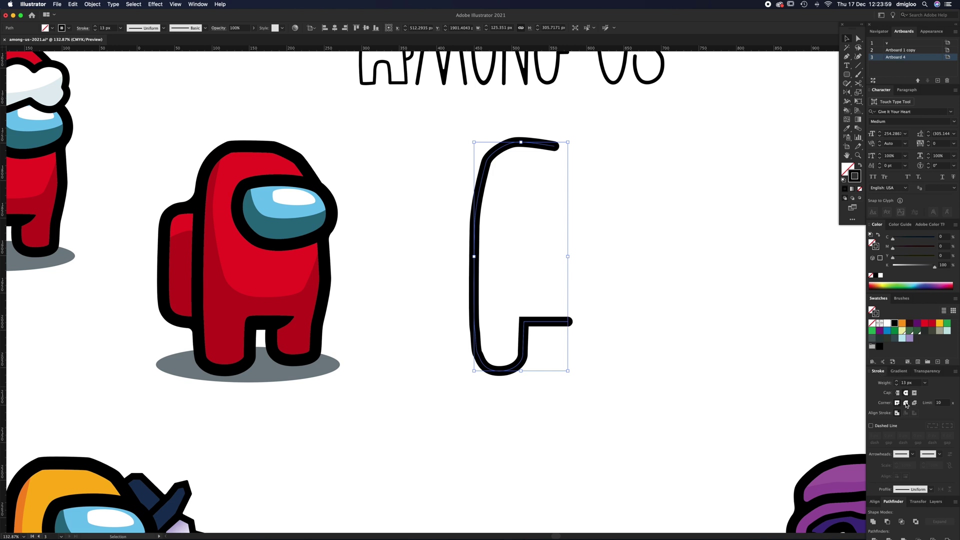
left_click(906, 402)
left_click(666, 345)
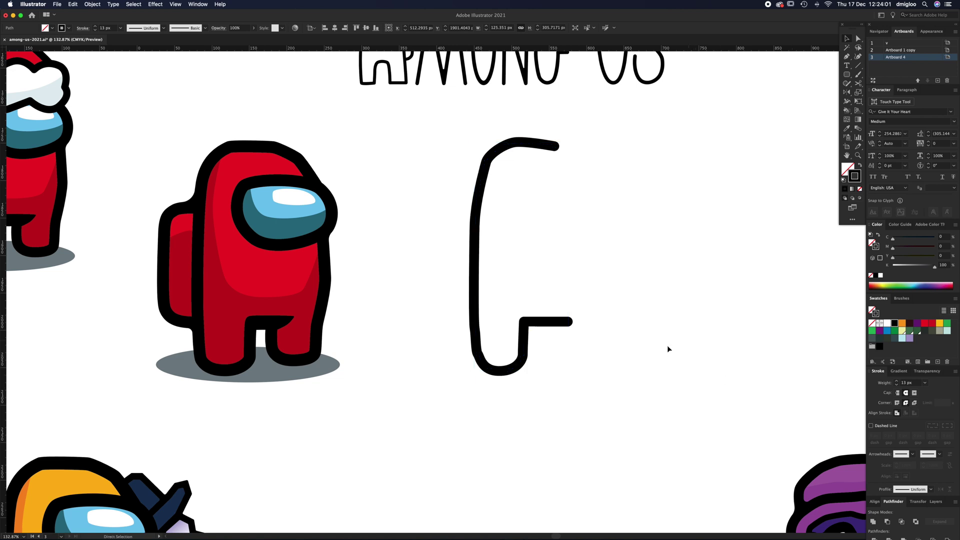
- Smooth the back edge of the foot by adjusting the direction handles of its two kinked anchor points
key("z")
left_click_drag(467, 355, 578, 298)
left_click(493, 261)
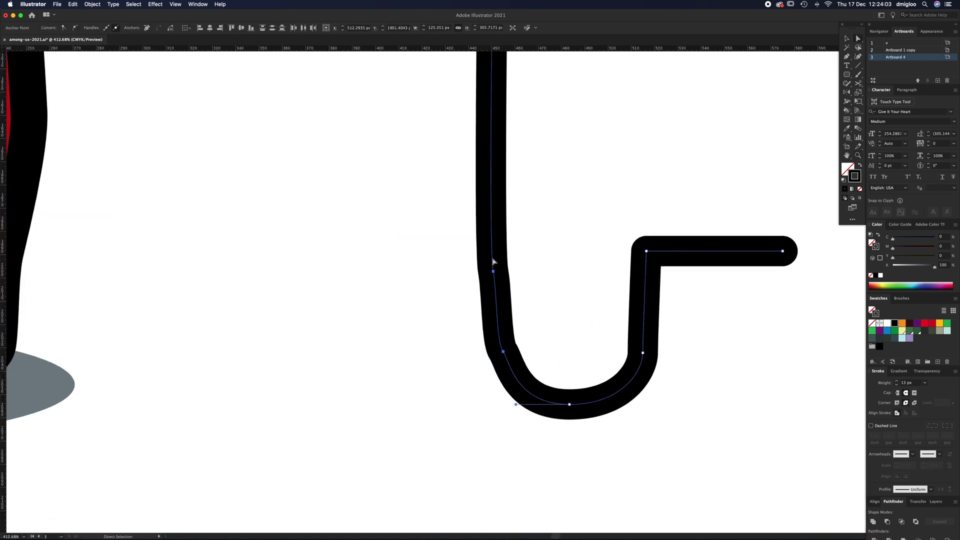
left_click(541, 257)
left_click(493, 272)
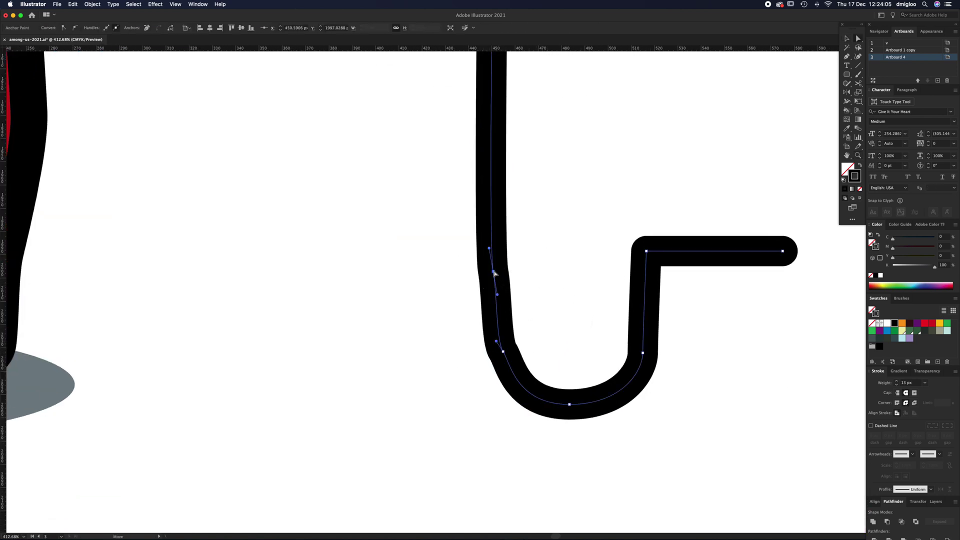
left_click_drag(499, 297, 493, 298)
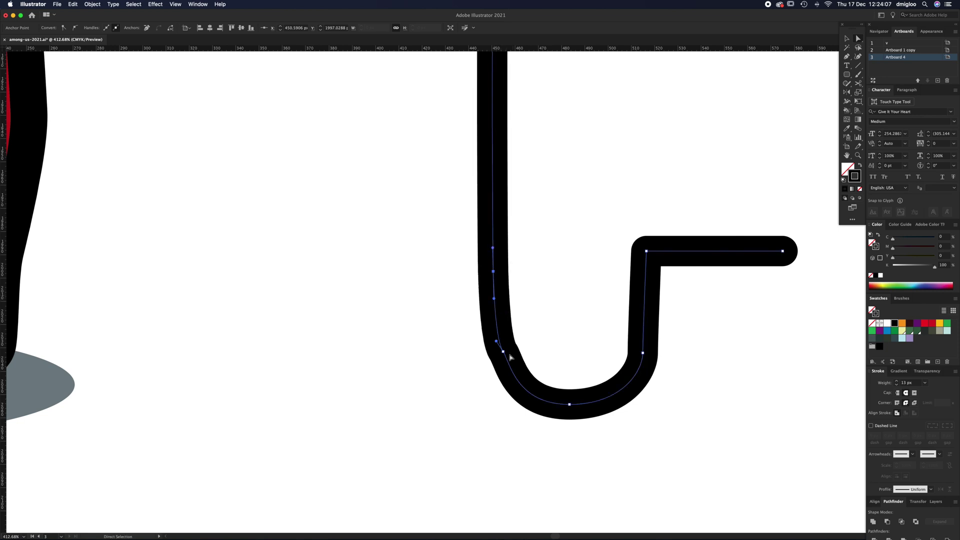
left_click(503, 351)
left_click_drag(509, 363, 507, 366)
left_click(555, 338)
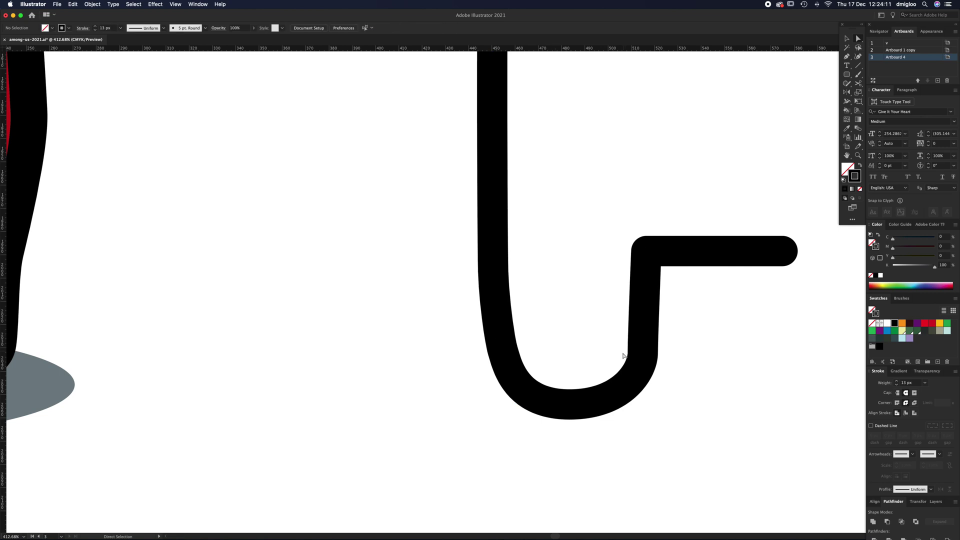
- Start a second path with the Pen tool on the horizontal leg segment, drawing the front leg's inner side and the foot's underside
left_click(561, 240, "alt")
left_click(567, 214, "alt")
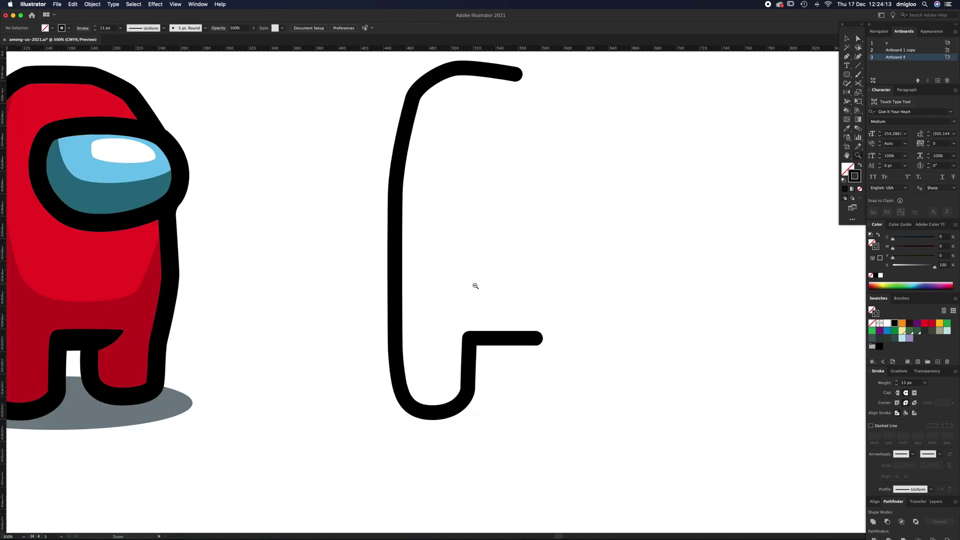
left_click(476, 283, "alt")
key("v")
left_click(490, 323)
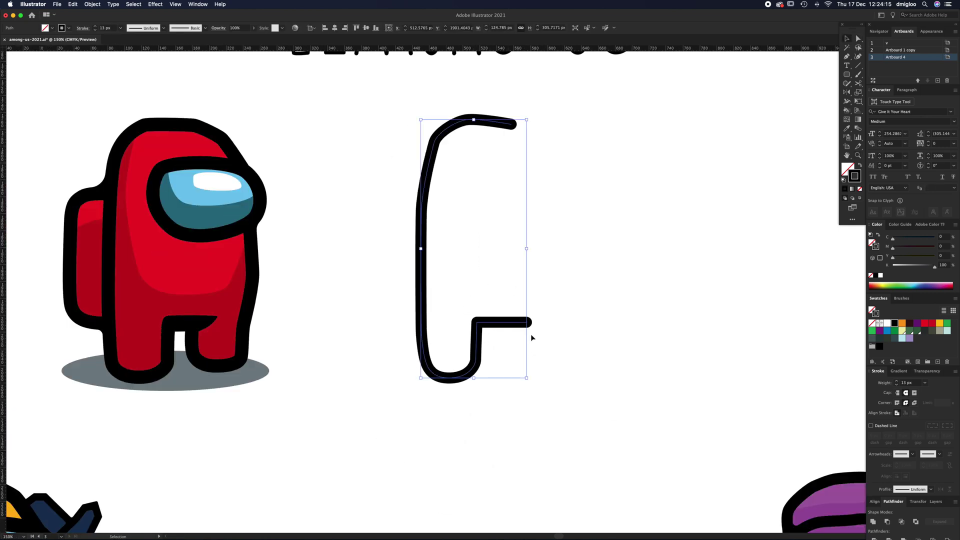
key("a")
left_click(511, 344)
key("p")
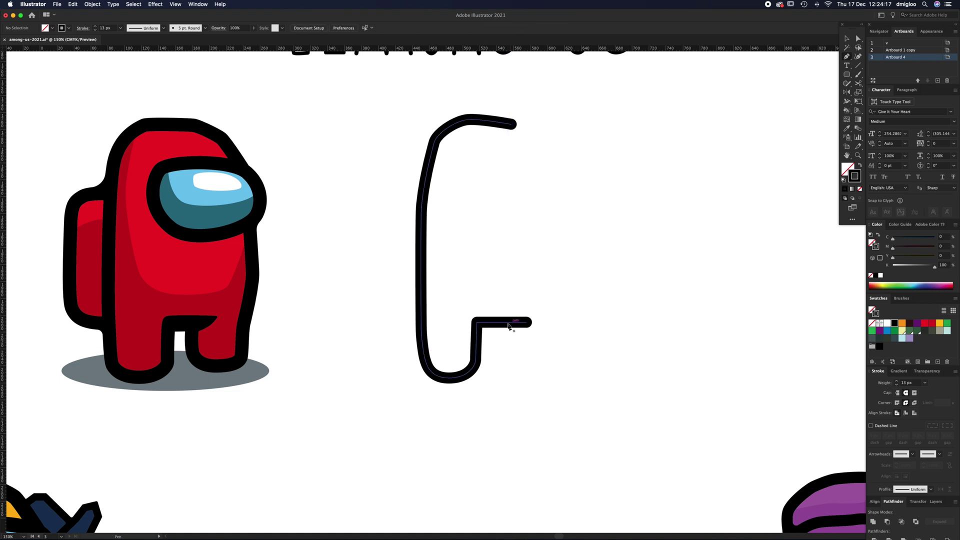
left_click(497, 323)
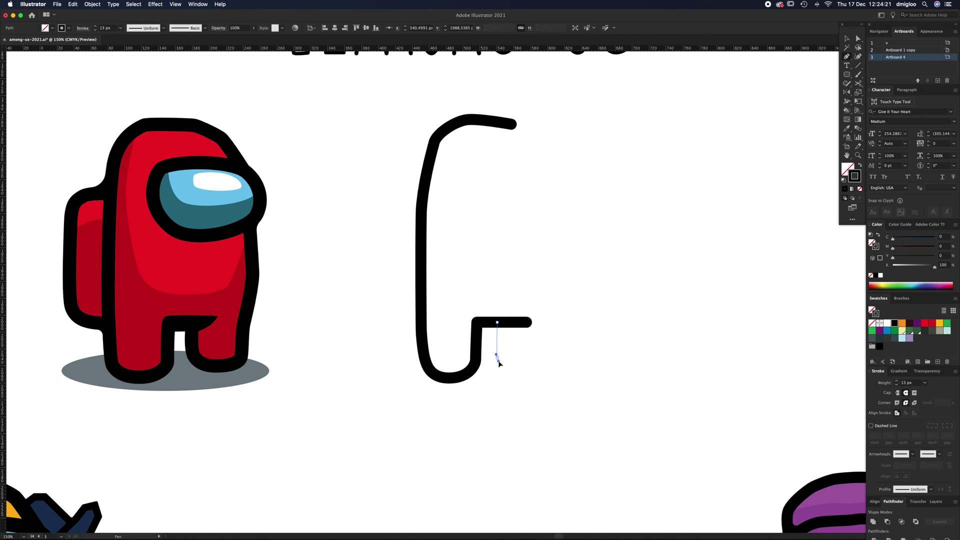
left_click_drag(499, 363, 542, 370)
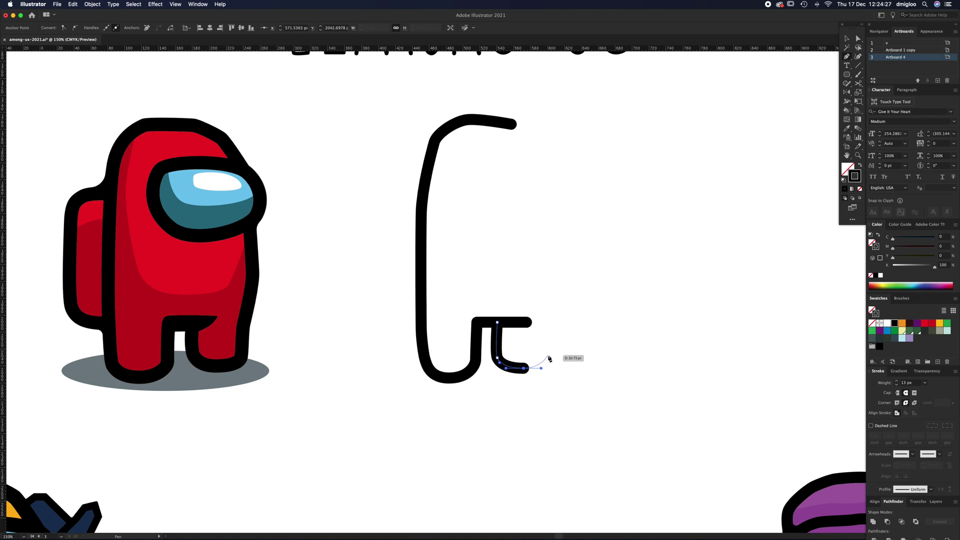
- Continue the second path around the front foot and up the front of the body, ending it open below the visor area
left_click(547, 355, "super")
mouse_move(548, 352)
left_mouse_down()
mouse_move(563, 253)
mouse_move(555, 221)
mouse_move(555, 230)
mouse_move(584, 231)
left_mouse_up()
left_click(585, 231, "super")
key("v")
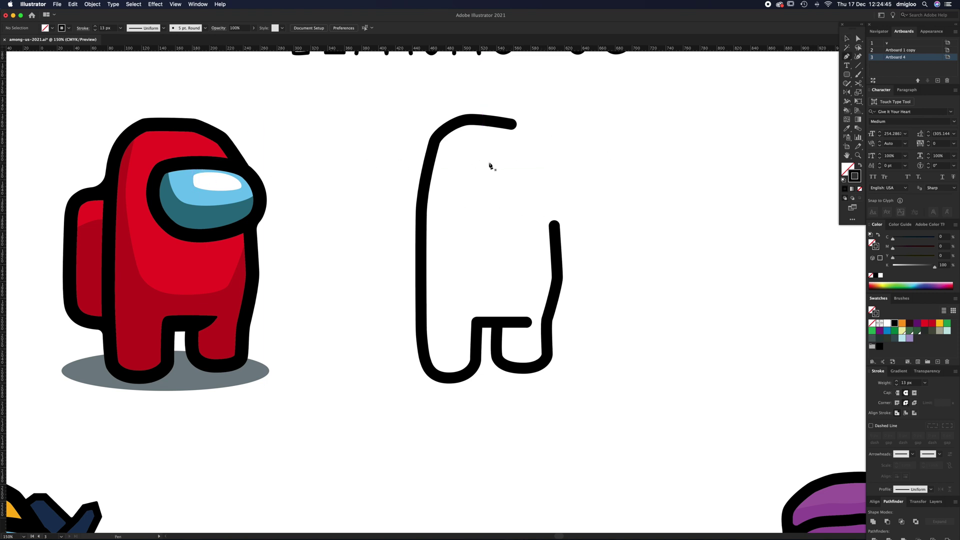
- Draw a closed, rounded visor shape with the Pen tool, overhanging the front of the body
left_click(463, 162)
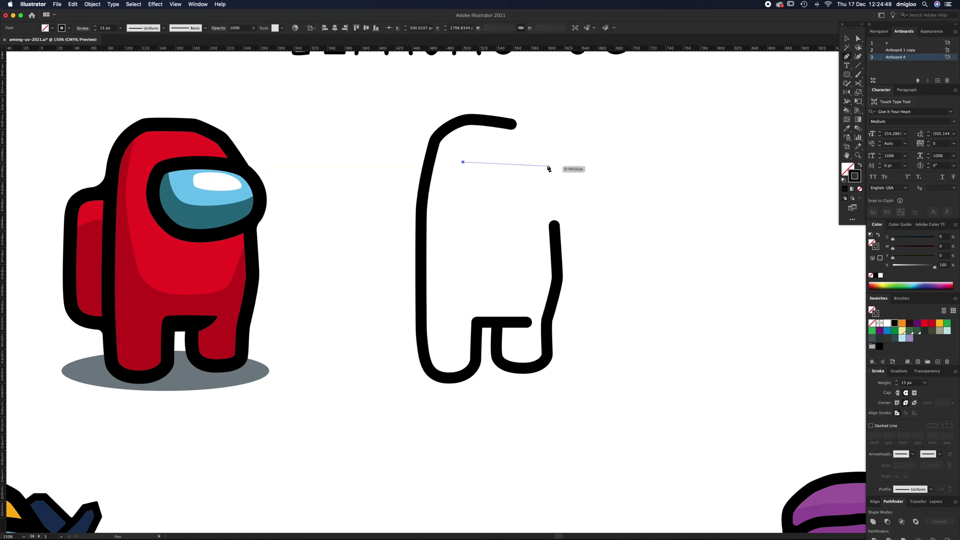
left_click_drag(550, 165, 565, 175)
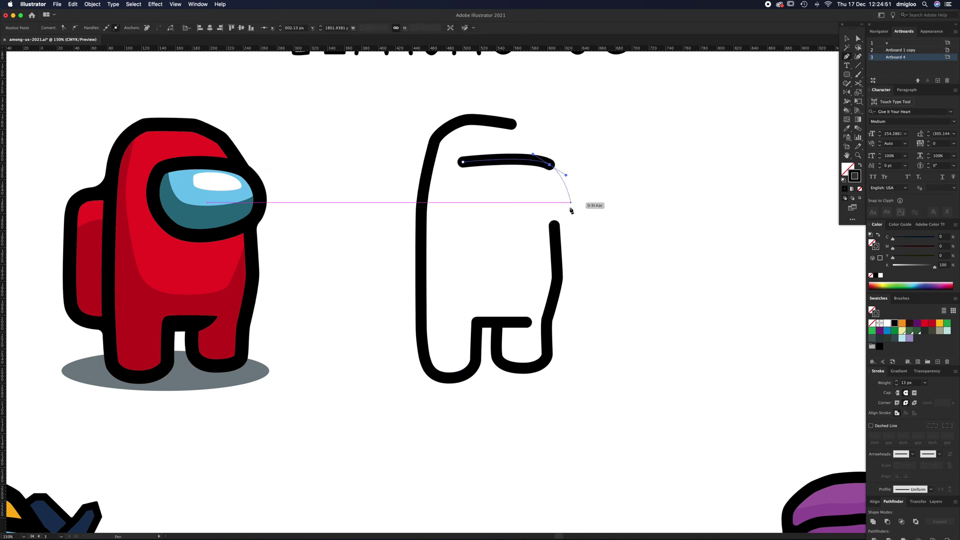
left_click_drag(546, 225, 518, 241)
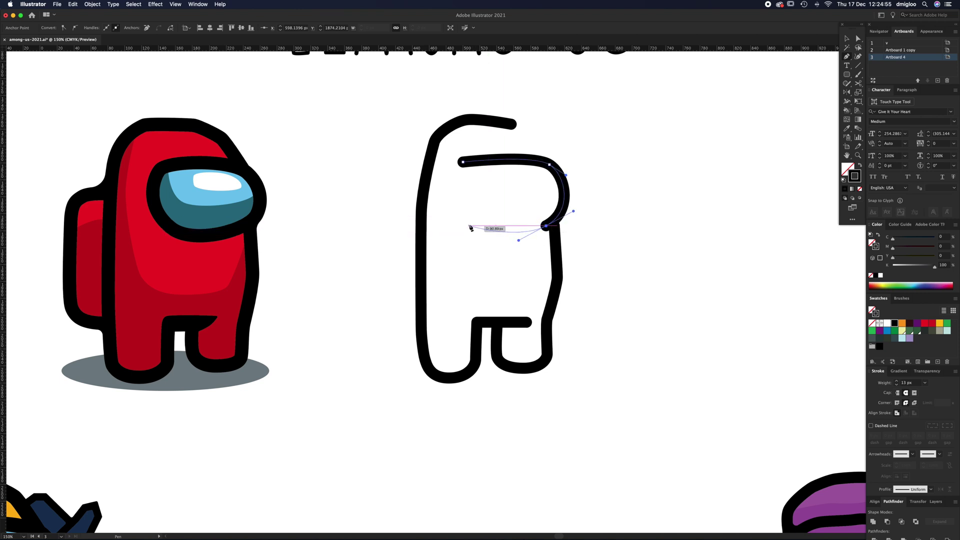
left_click_drag(468, 224, 472, 230)
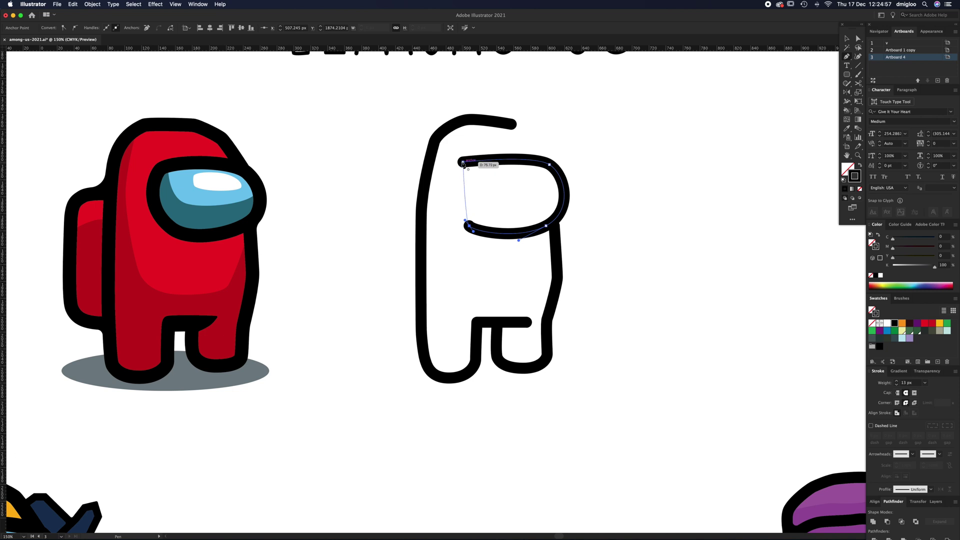
left_click_drag(463, 162, 490, 143)
- Reshape the visor's upper back corner into a smooth curve and shift its anchor slightly inward
key("a")
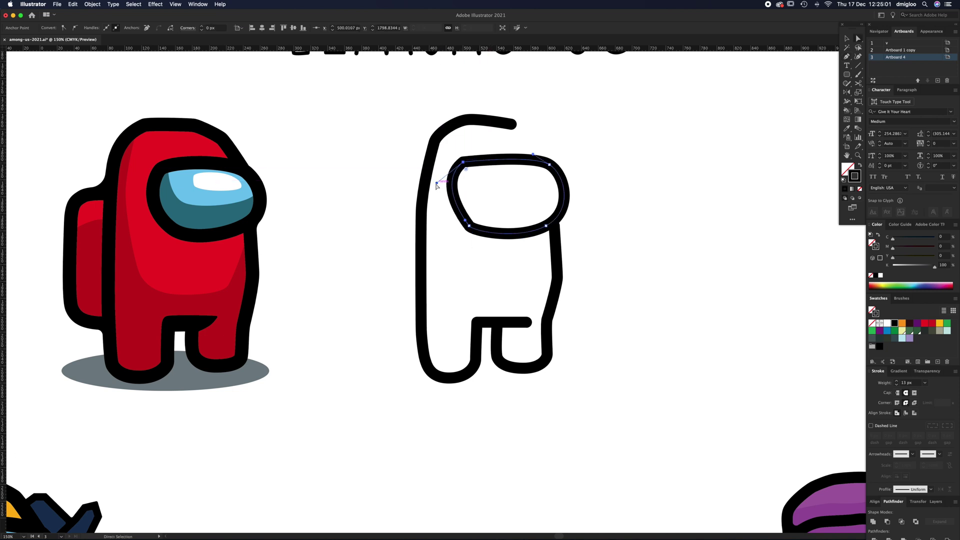
left_click_drag(435, 182, 440, 208)
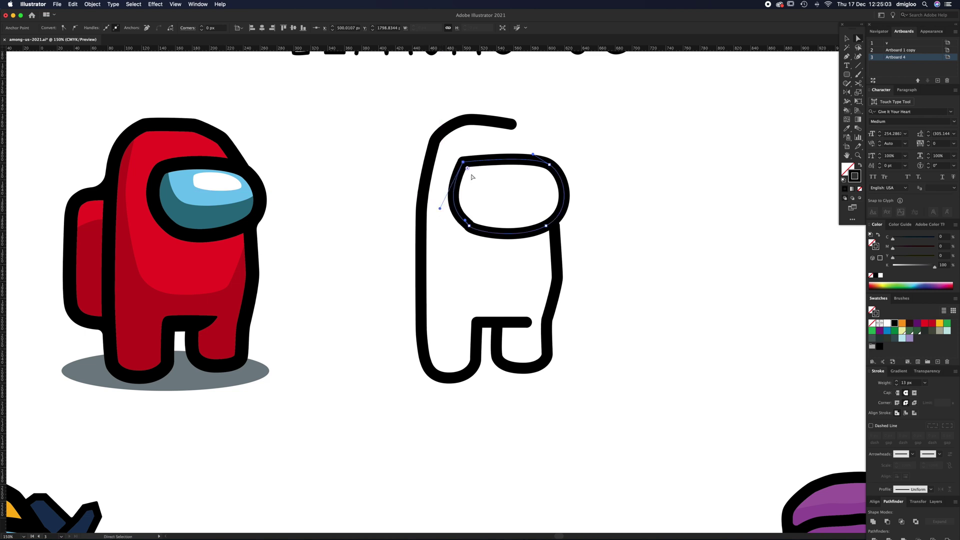
key("alt")
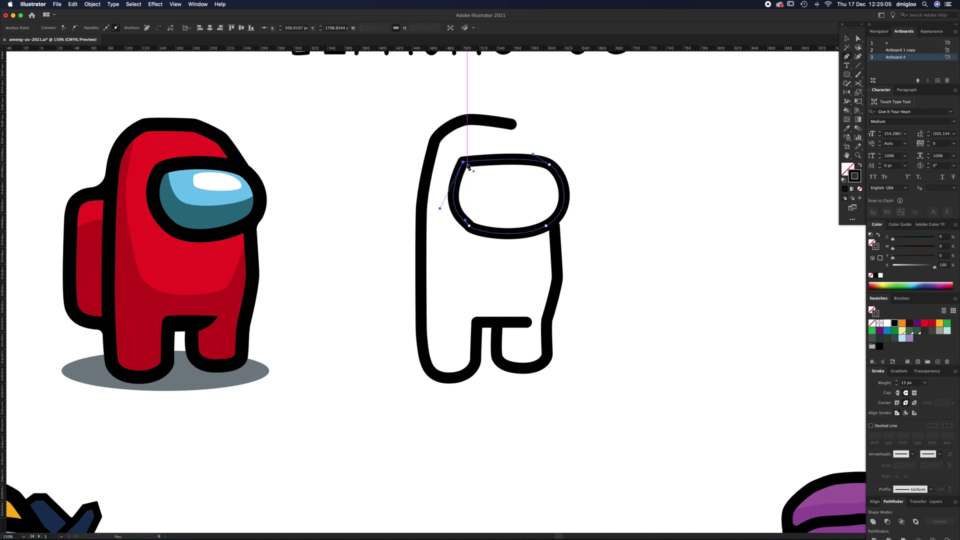
mouse_move(462, 161)
left_mouse_down()
mouse_move(463, 219)
mouse_move(439, 158)
mouse_move(479, 177)
mouse_move(486, 146)
mouse_move(468, 165)
left_mouse_up()
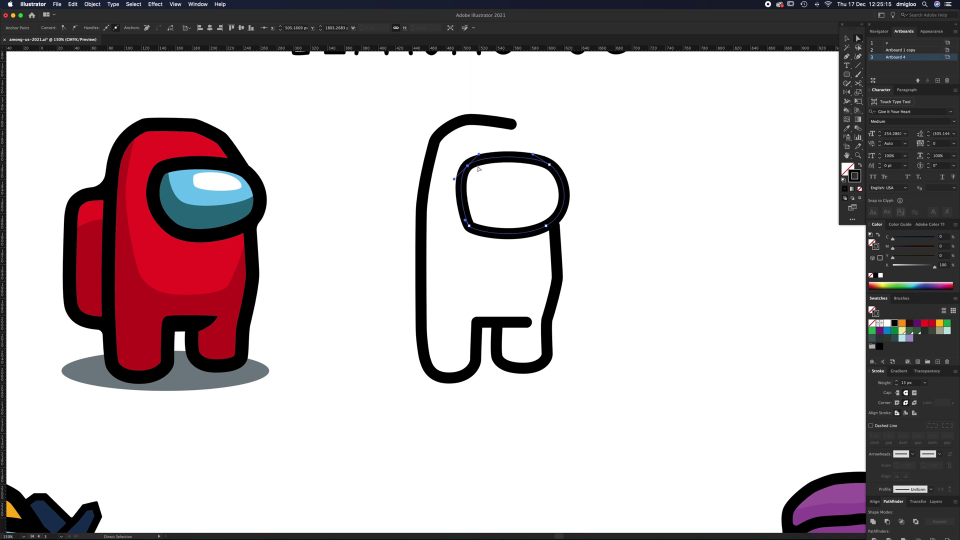
- Round the visor's lower back corner and raise the lower front anchor to even out its underside
left_click_drag(475, 227, 467, 232)
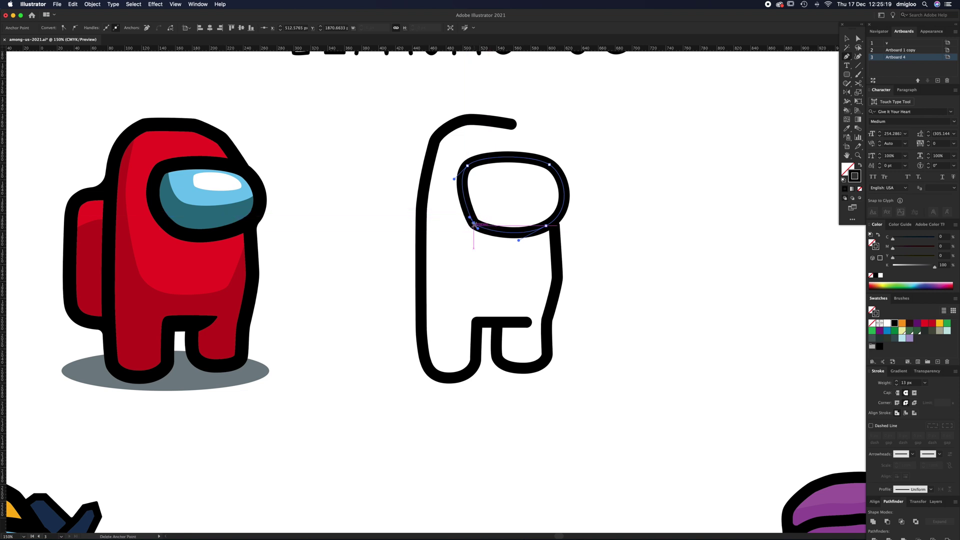
mouse_move(473, 223)
left_mouse_down()
mouse_move(458, 237)
mouse_move(454, 212)
mouse_move(473, 219)
left_mouse_up()
key("a")
left_click_drag(546, 227, 548, 218)
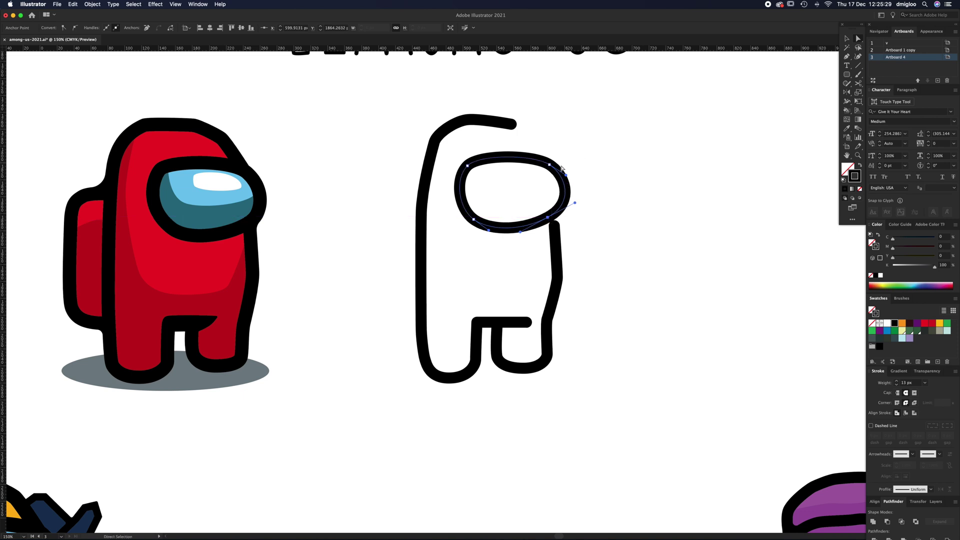
left_click(598, 195)
- Move the top end of the front body line up to meet the underside of the visor
left_click(554, 225)
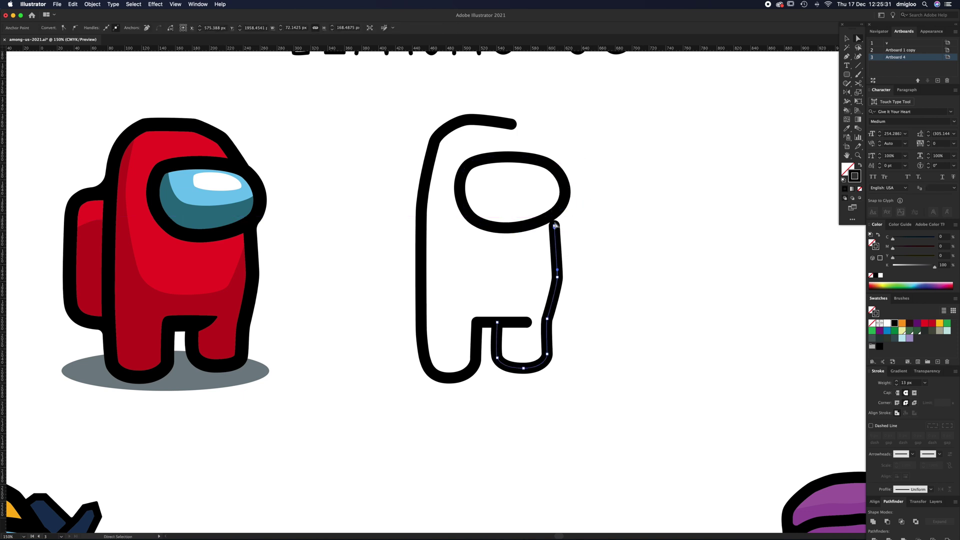
left_click(573, 225)
left_click(553, 229)
left_click_drag(553, 225, 551, 218)
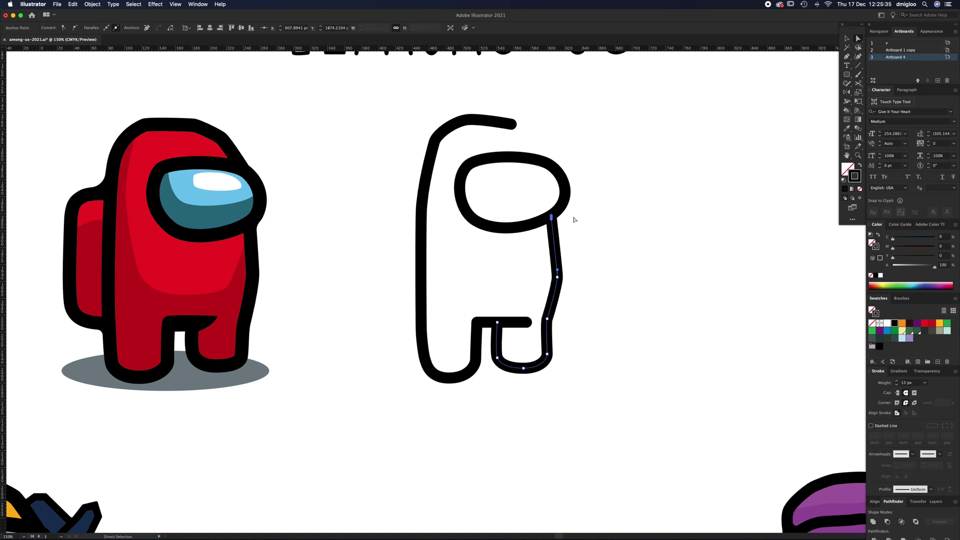
left_click(572, 214)
- Extend the open end of the head outline with the Pen tool over the forehead and down to the visor's upper front edge
key("p")
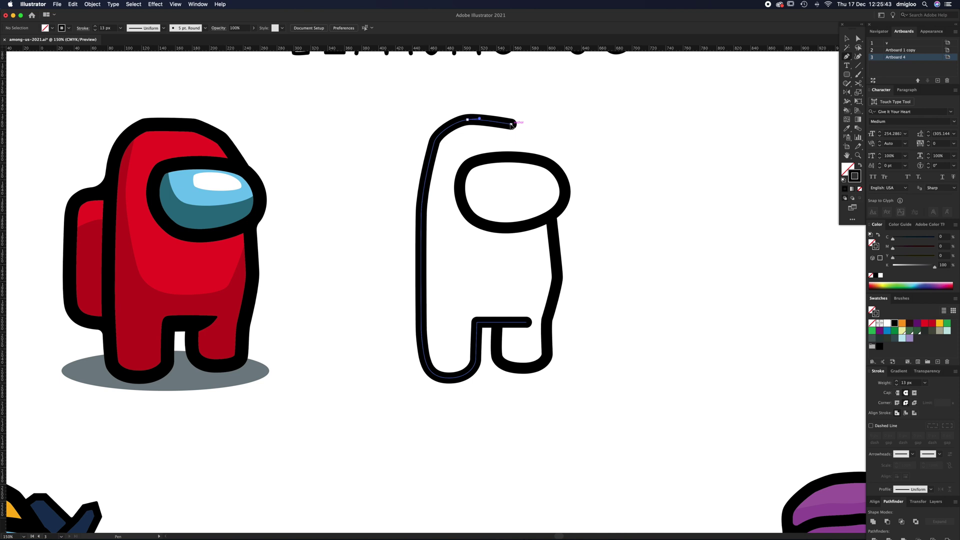
left_click(512, 125)
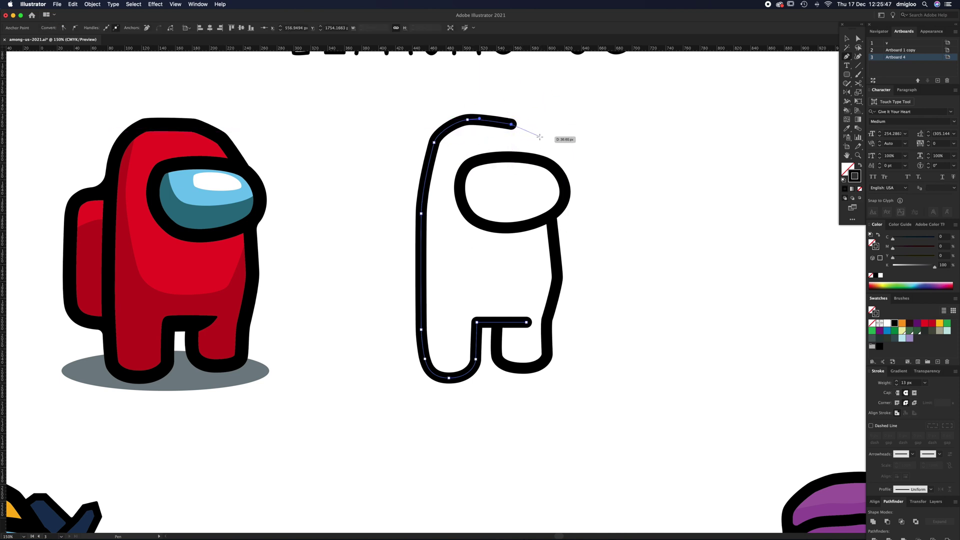
left_click_drag(539, 137, 542, 143)
left_click(550, 164)
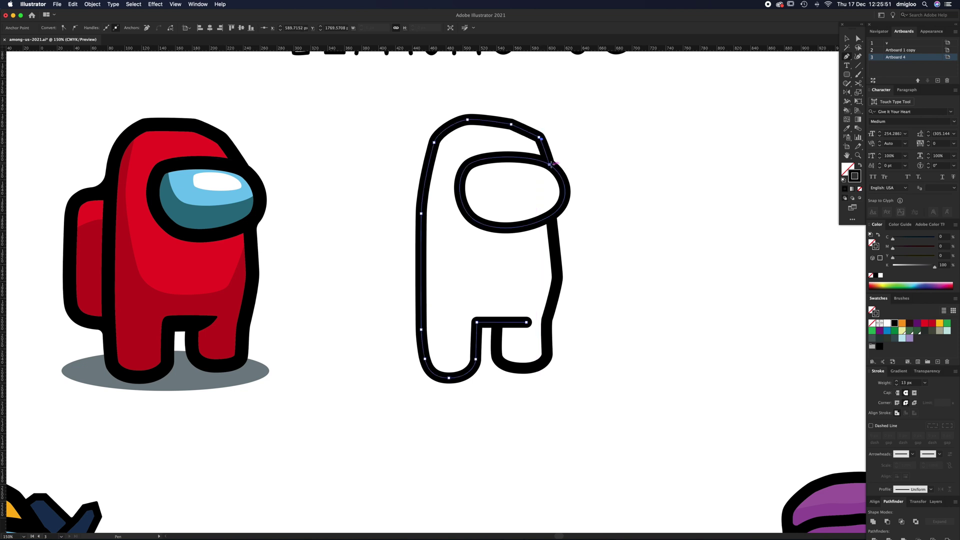
- Nudge the forehead and top-of-head anchor points to refine the head's contour
key("a")
left_click(581, 155)
left_click(539, 140)
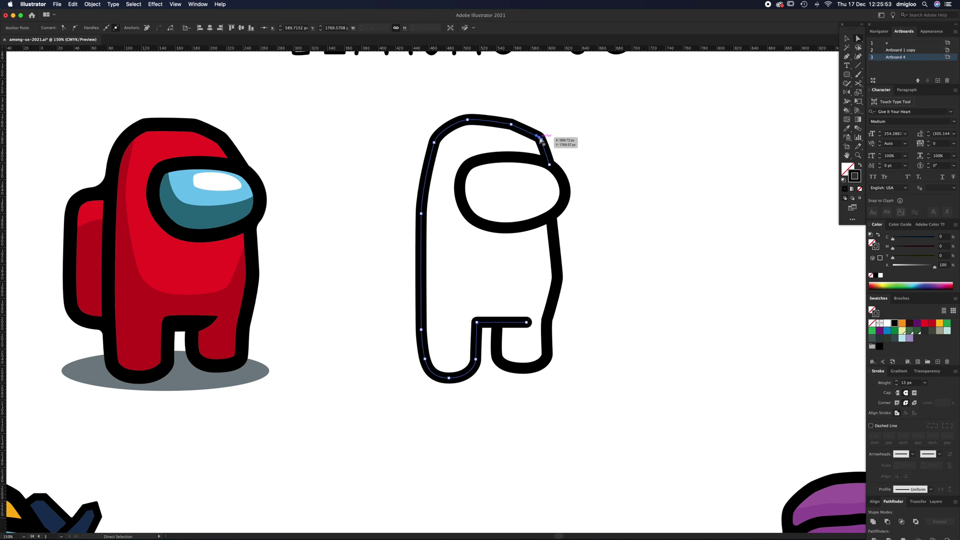
left_click_drag(510, 124, 507, 124)
left_click(554, 131)
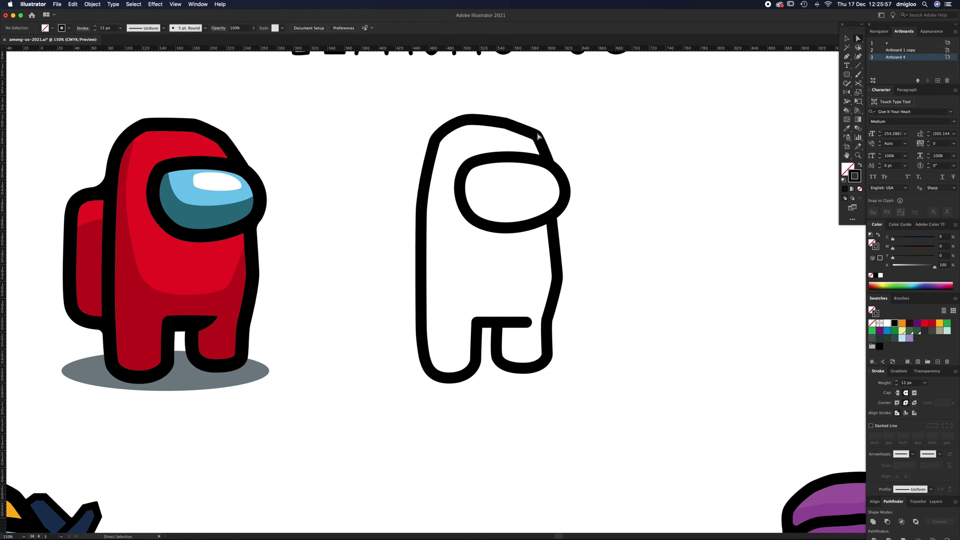
- Convert the forehead corner above the visor into a smooth curve
key("z")
left_click_drag(503, 159, 557, 136)
key("a")
left_click(559, 120)
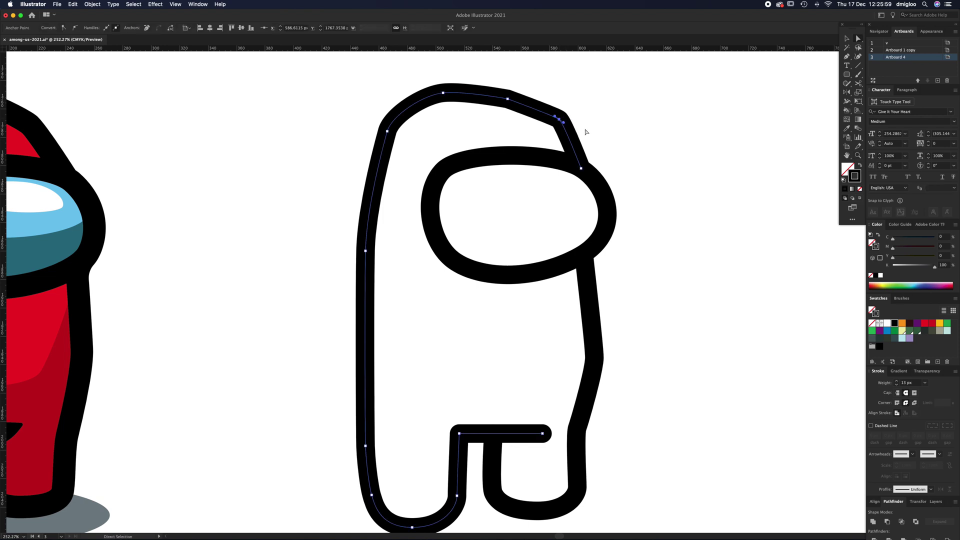
key("p")
left_click_drag(560, 122, 573, 132)
key("a")
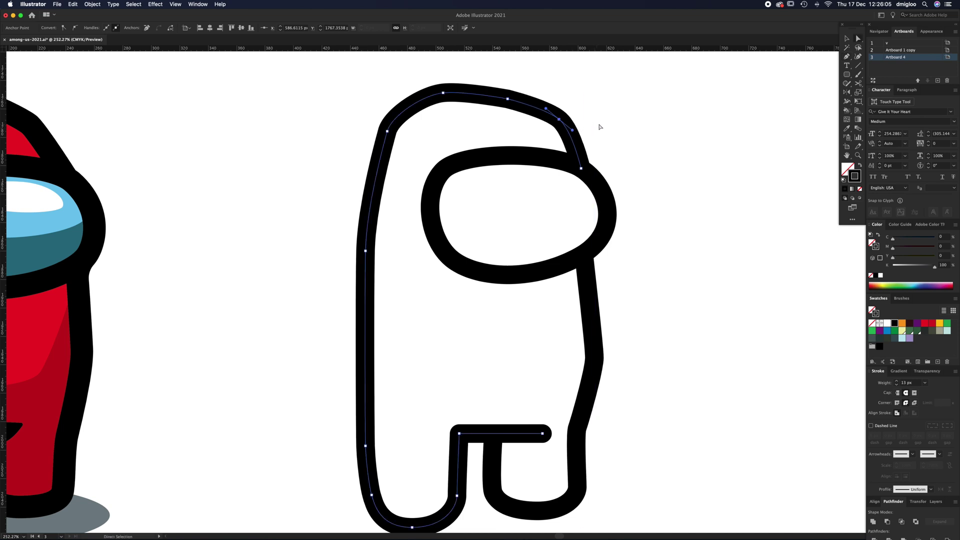
left_click(599, 125)
- Select the anchor points along the head's rear, back and rear foot and shift them outward to widen the body slightly
key("z")
left_click(437, 287, "alt")
left_click(437, 301, "alt")
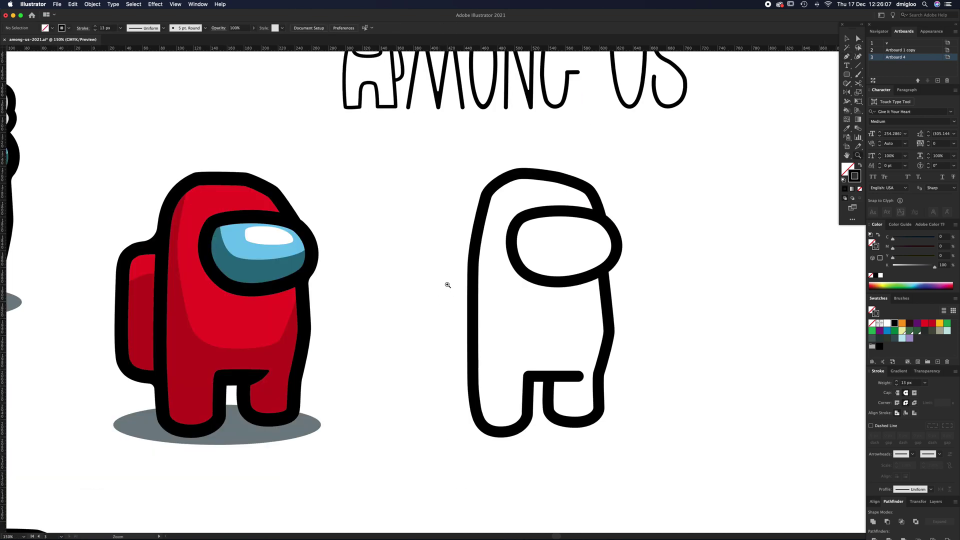
key("a")
left_click_drag(528, 197, 528, 197)
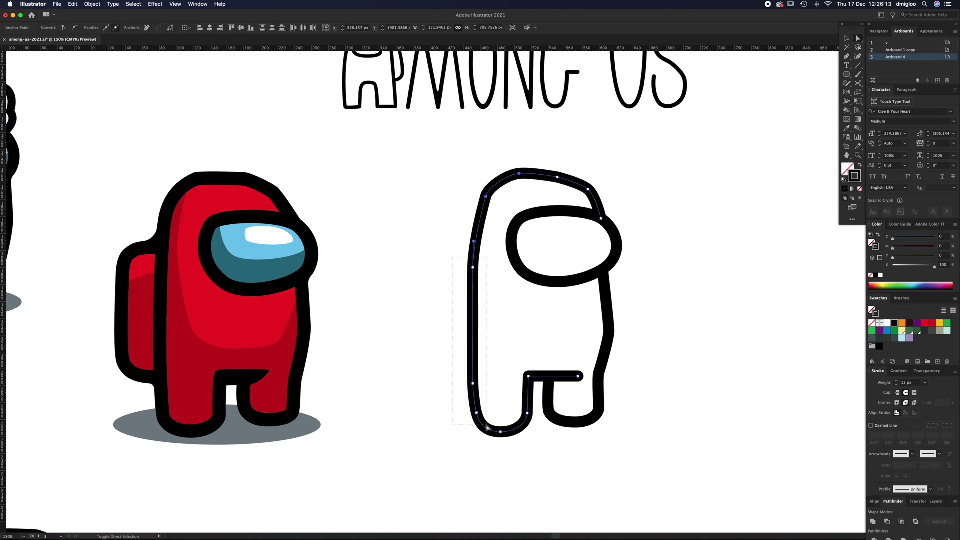
left_click_drag(478, 416, 476, 416)
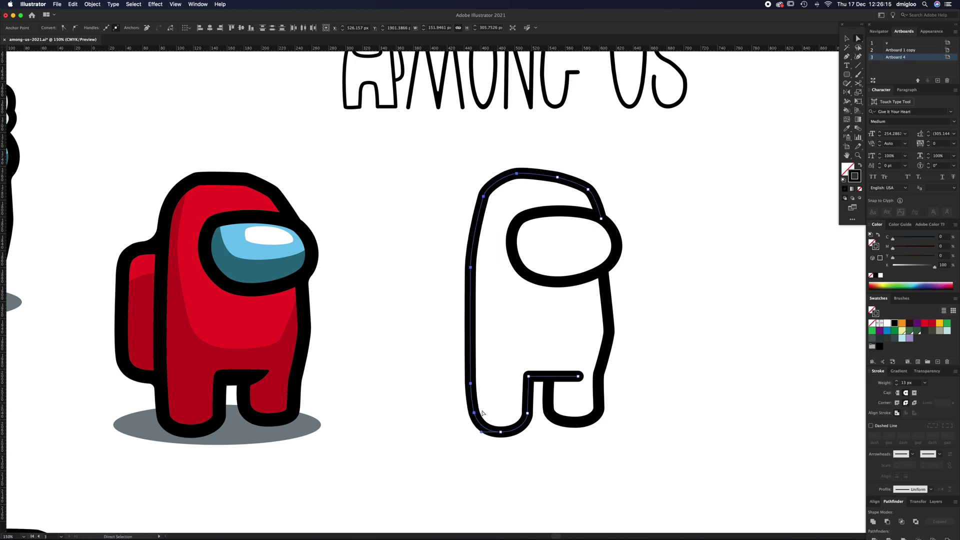
- Select the anchor points along the rear leg's inner edge and shift them slightly toward the character's back
left_click(532, 358)
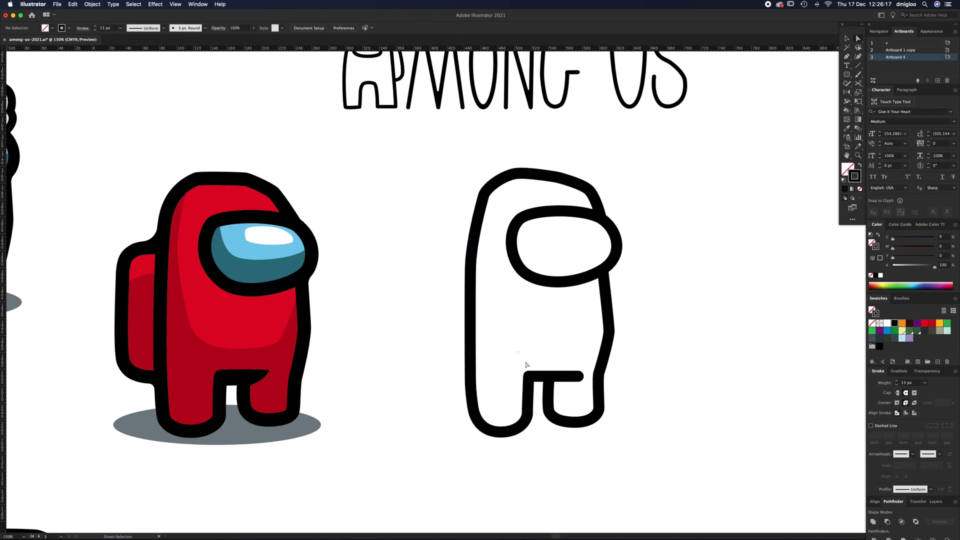
left_click_drag(537, 430, 545, 430)
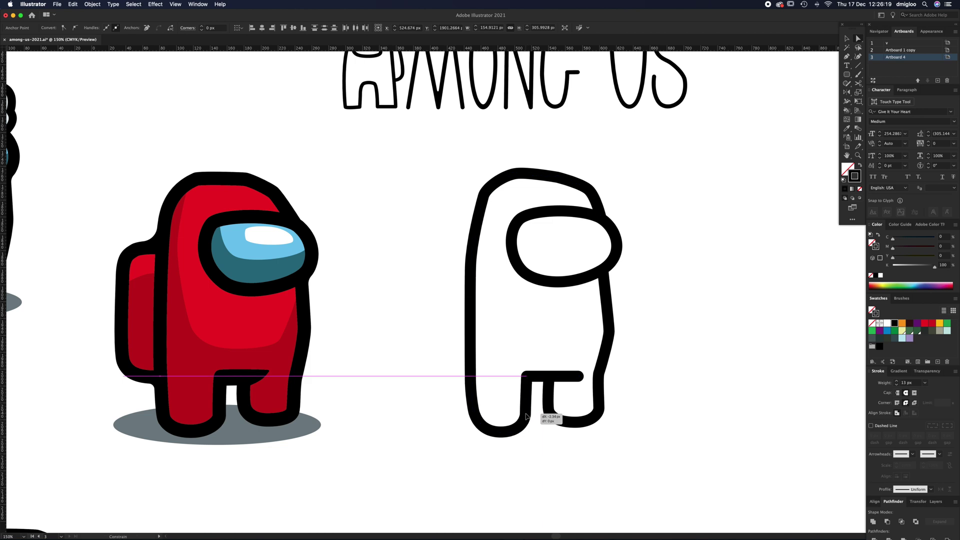
left_click(546, 431)
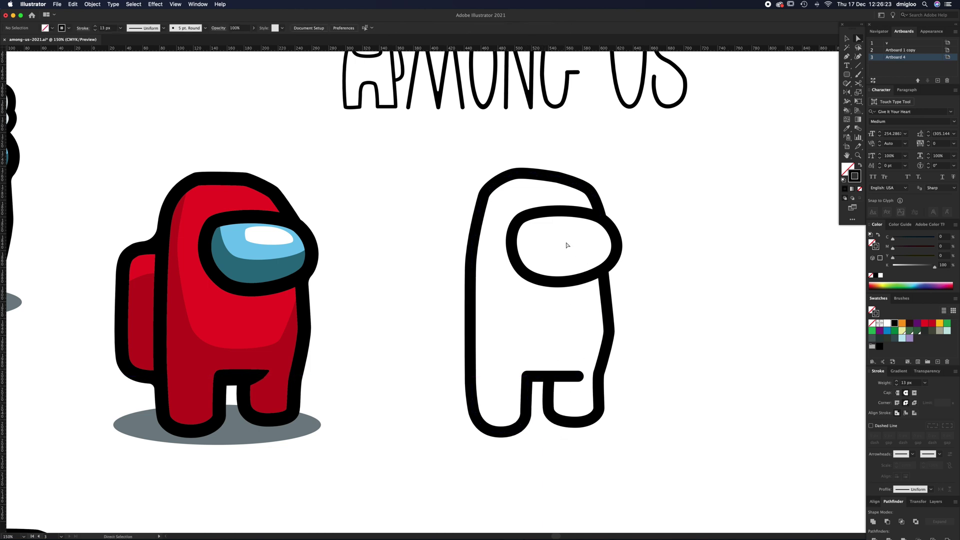
- Draw the backpack outline behind the body with the Pen tool, curving its outer corners and ending both sides on the back line
key("p")
left_click(472, 250)
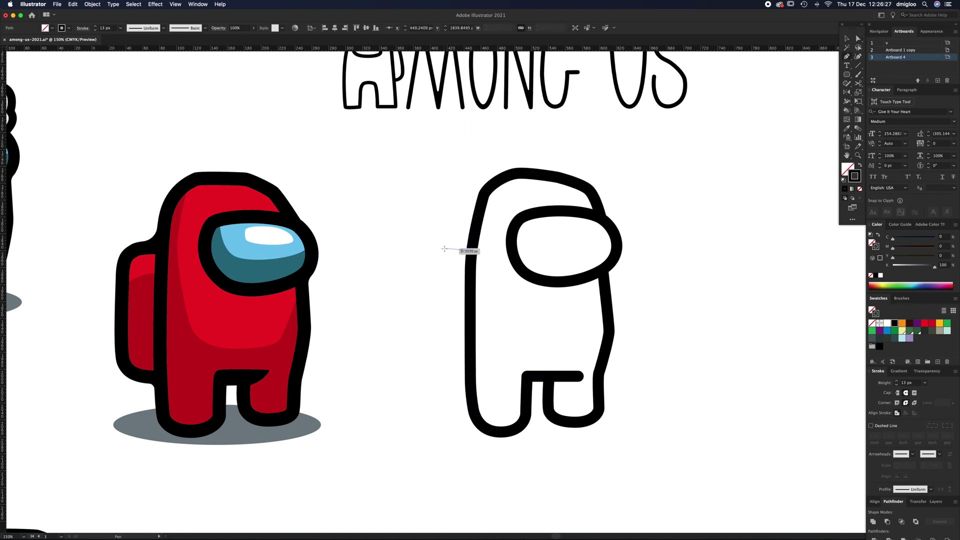
left_click_drag(443, 250, 439, 254)
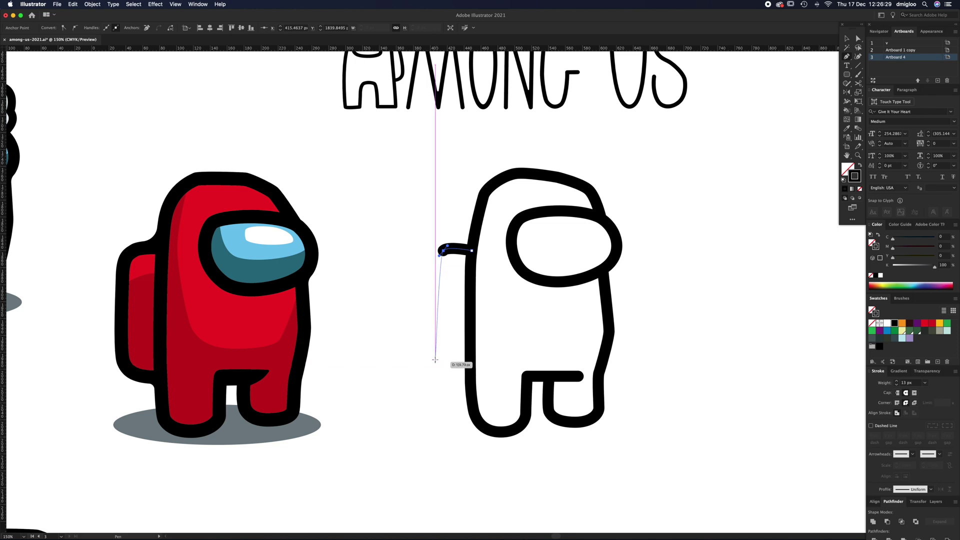
left_click_drag(436, 367, 443, 378)
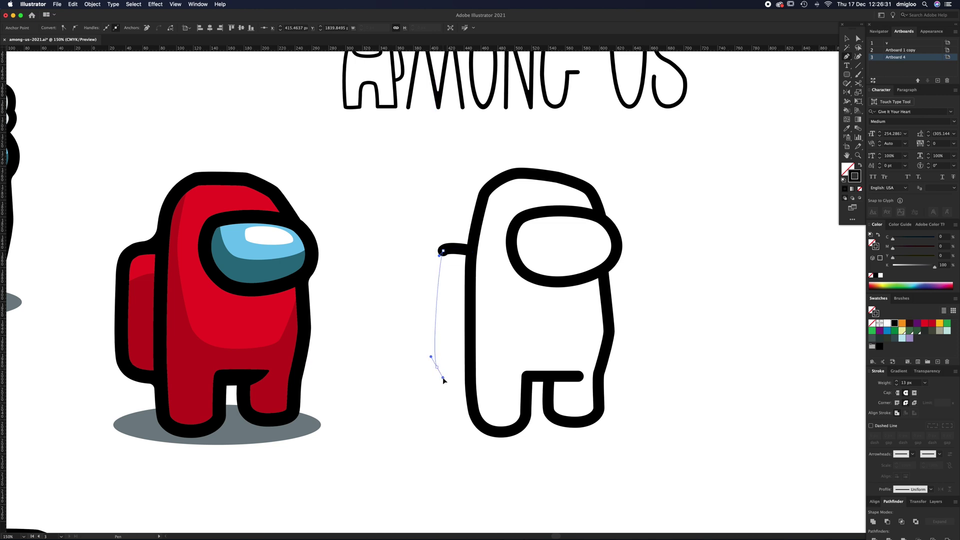
left_click(471, 373)
left_click(493, 346, "super")
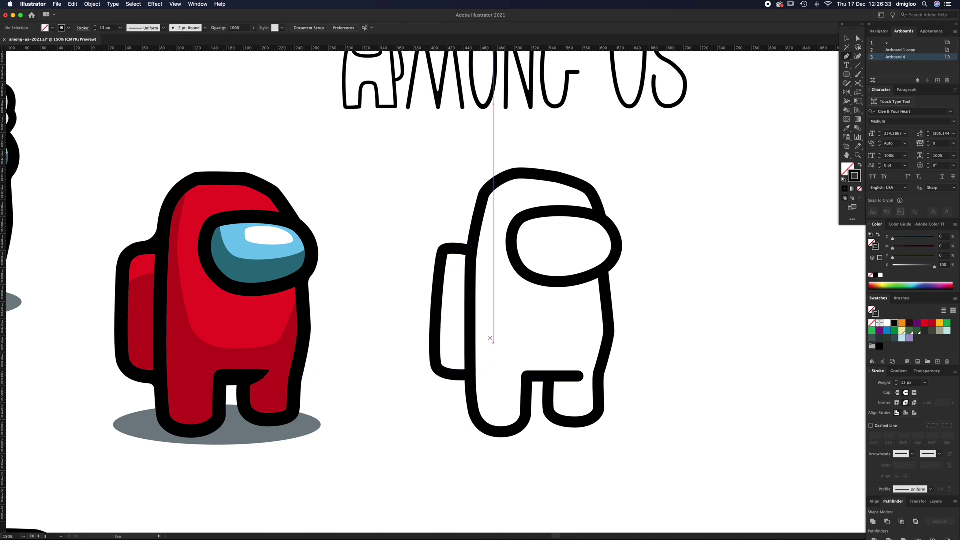
- Nudge the backpack's lower outer corner slightly toward the body and its upper outer corner slightly away from it
key("v")
key("a")
left_click(443, 374)
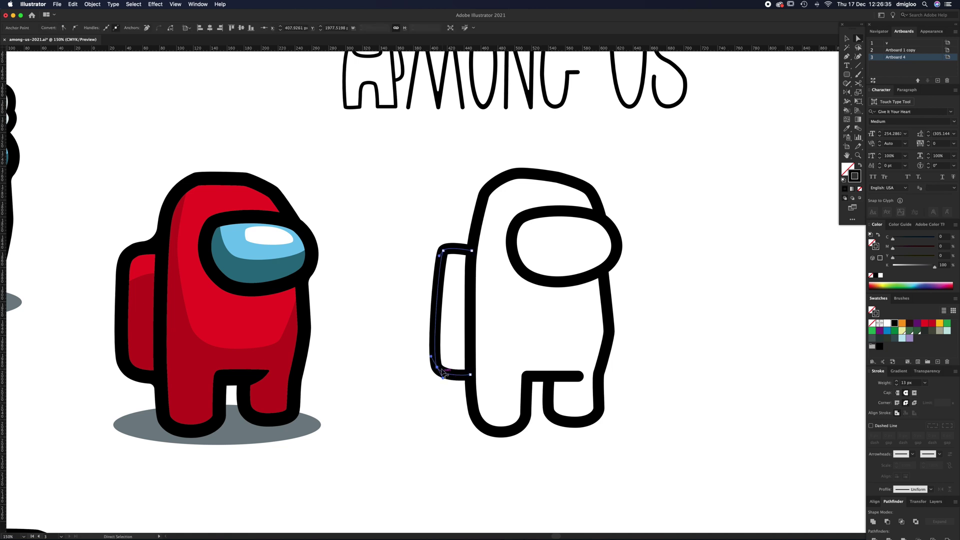
key("Right")
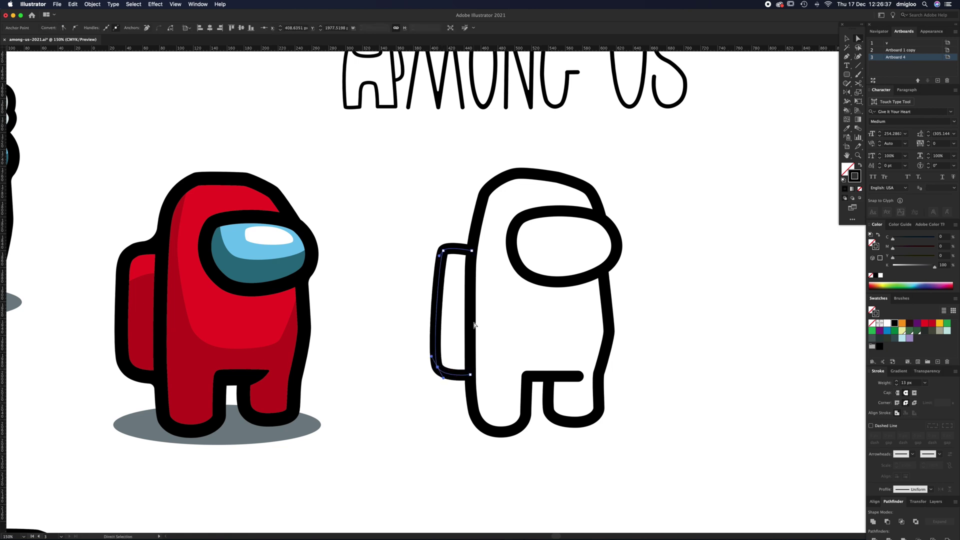
left_click(426, 238)
left_click_drag(443, 251, 442, 252)
left_click(443, 233)
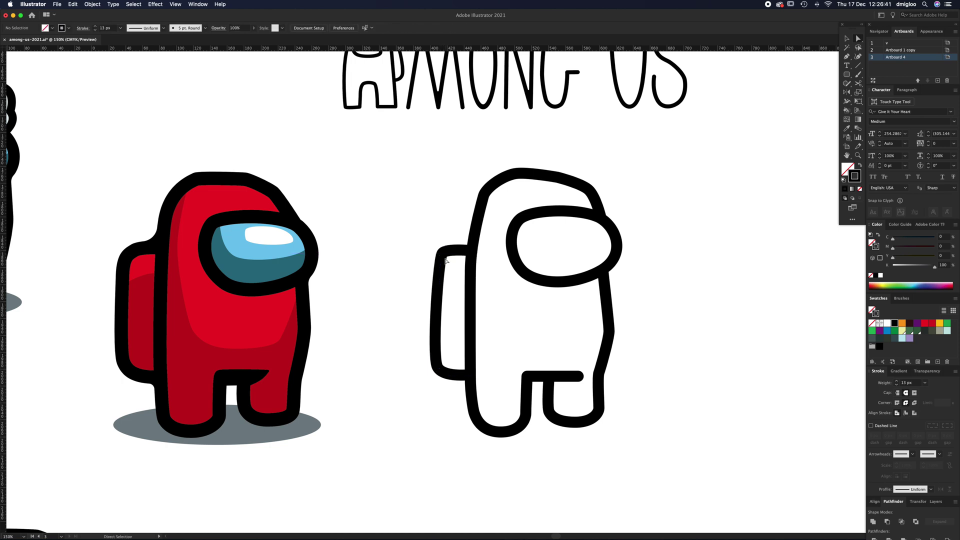
- Select all of the new crewmate's outlines and expand their fill and stroke into shapes
left_click_drag(430, 172, 638, 446)
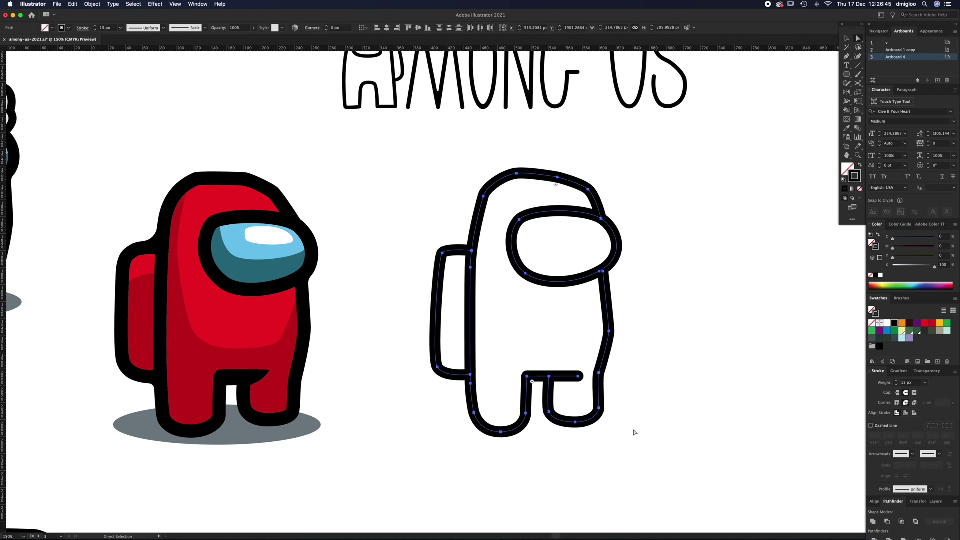
key("v")
left_click(93, 4)
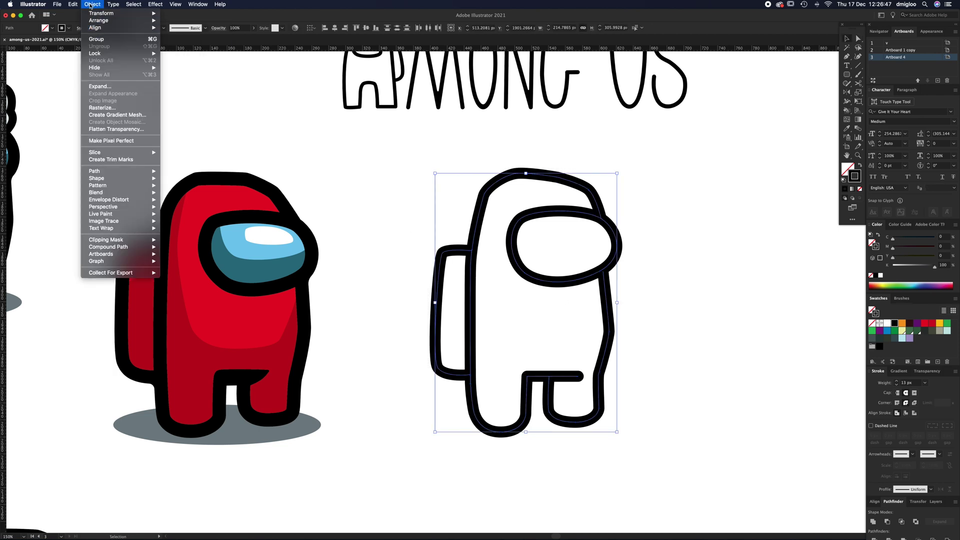
left_click(101, 86)
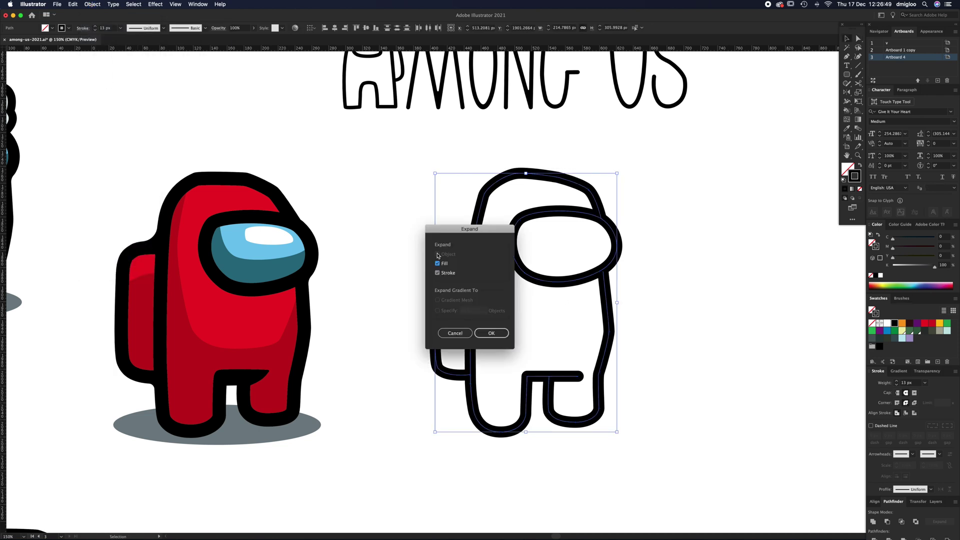
left_click(492, 333)
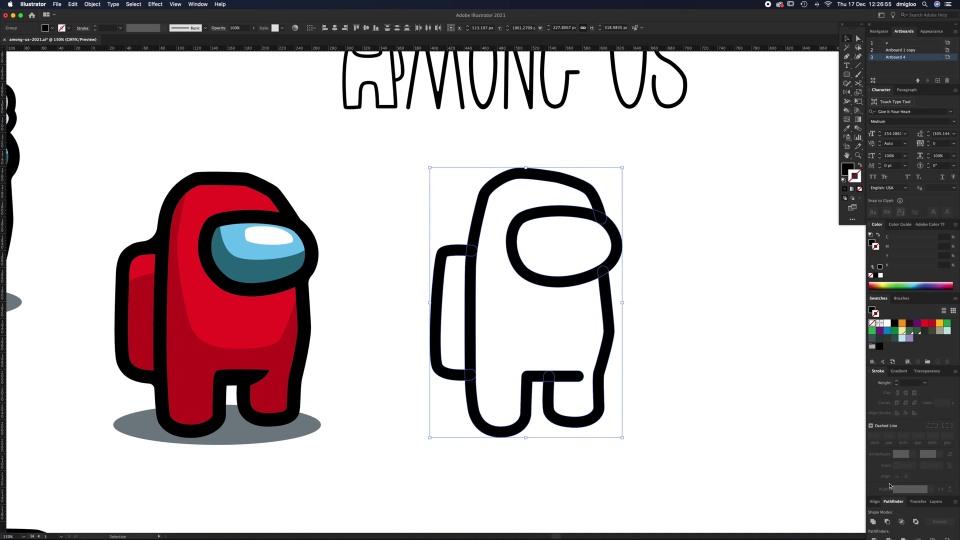
- Unite the expanded outline shapes into a single shape with Pathfinder
left_click(899, 371)
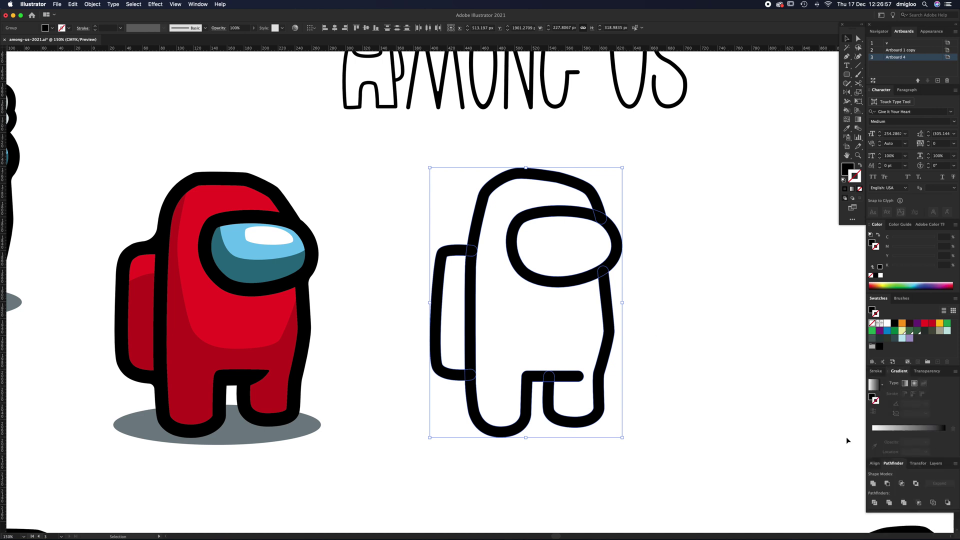
left_click(197, 5)
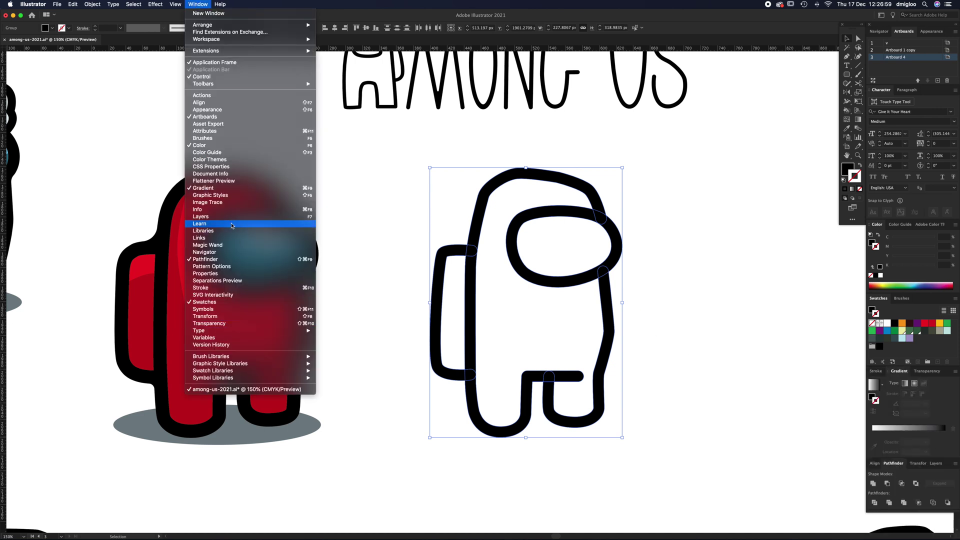
left_click(615, 276)
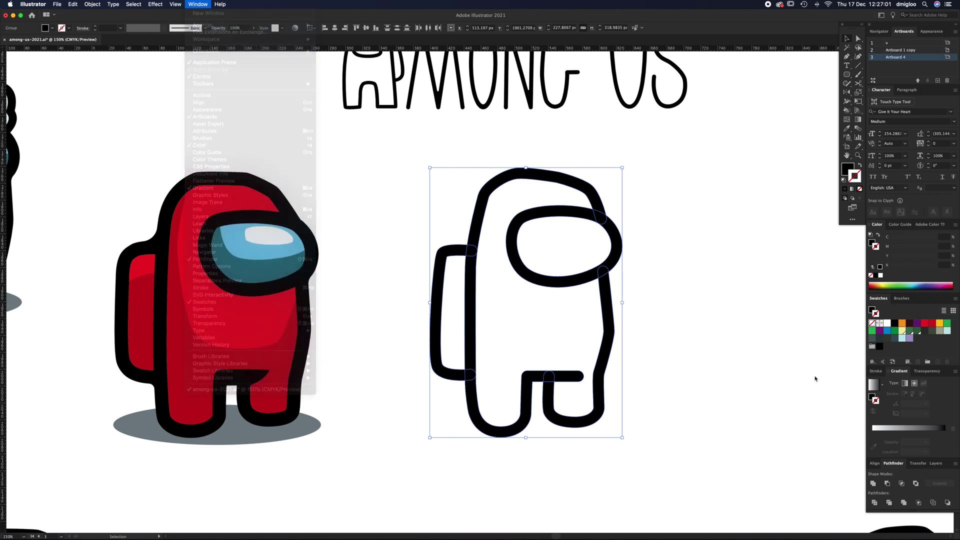
left_click(873, 483)
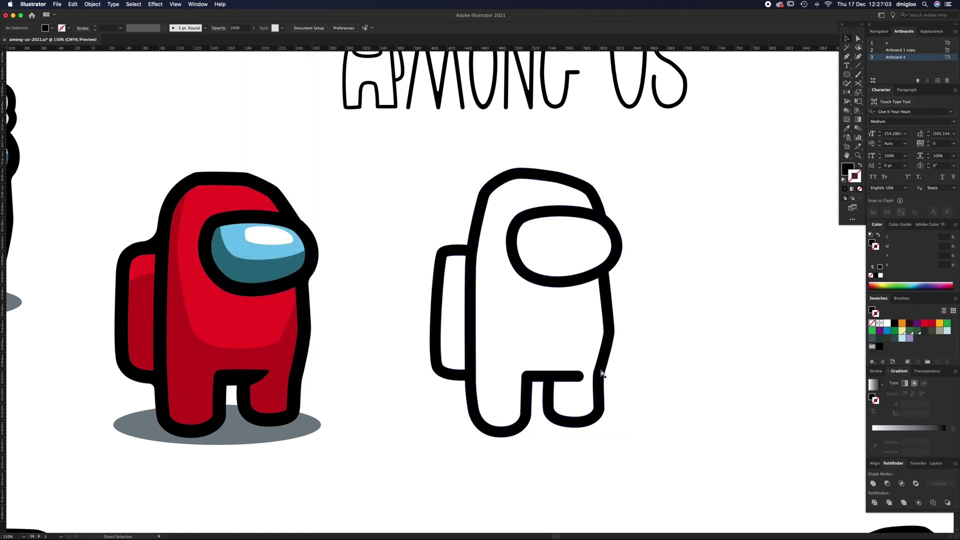
key("super+z")
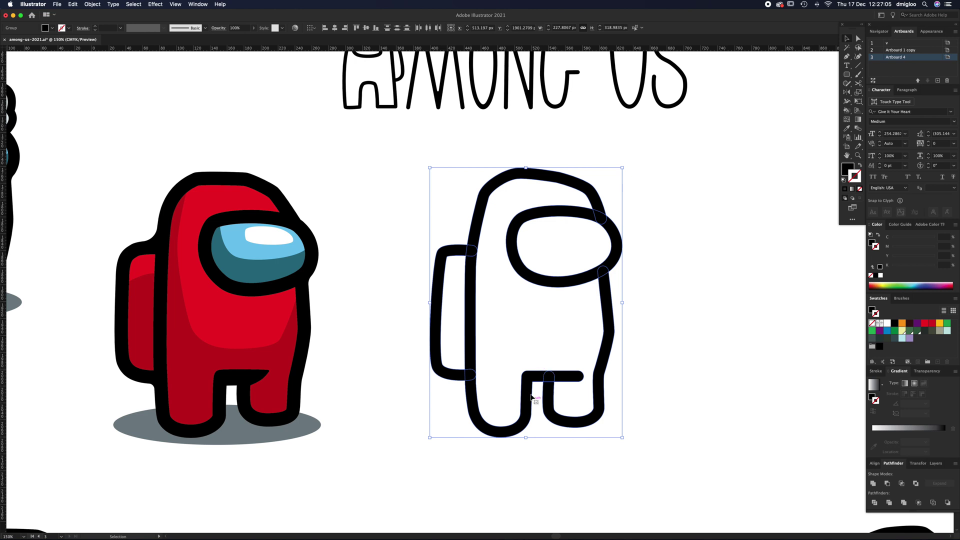
key("super+shift+z")
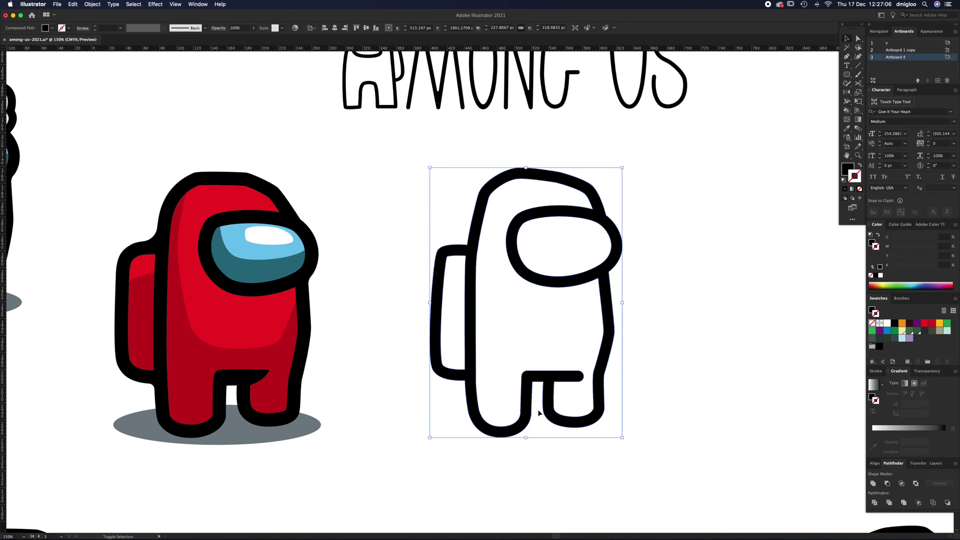
left_click(651, 260)
- Round the inner corners where the backpack meets the body, the upper one to about 12 px and the lower one slightly
key("z")
left_click(522, 318)
scroll(440, 301, "left", 5)
scroll(440, 302, "up", 1)
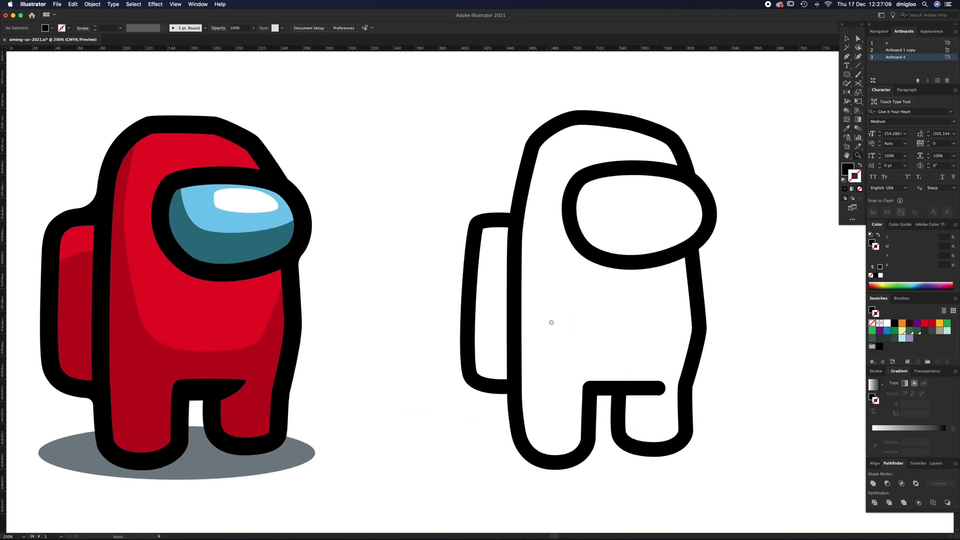
key("a")
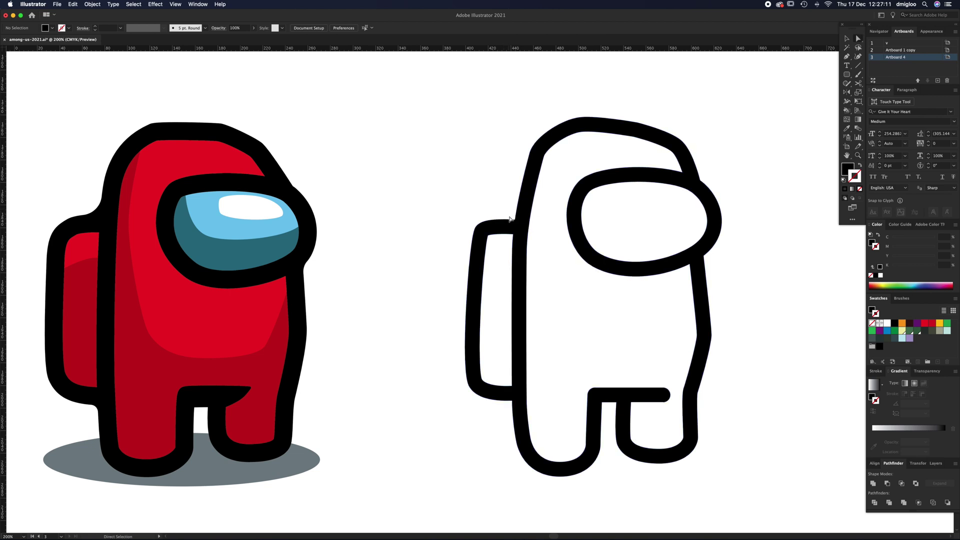
left_click(519, 225)
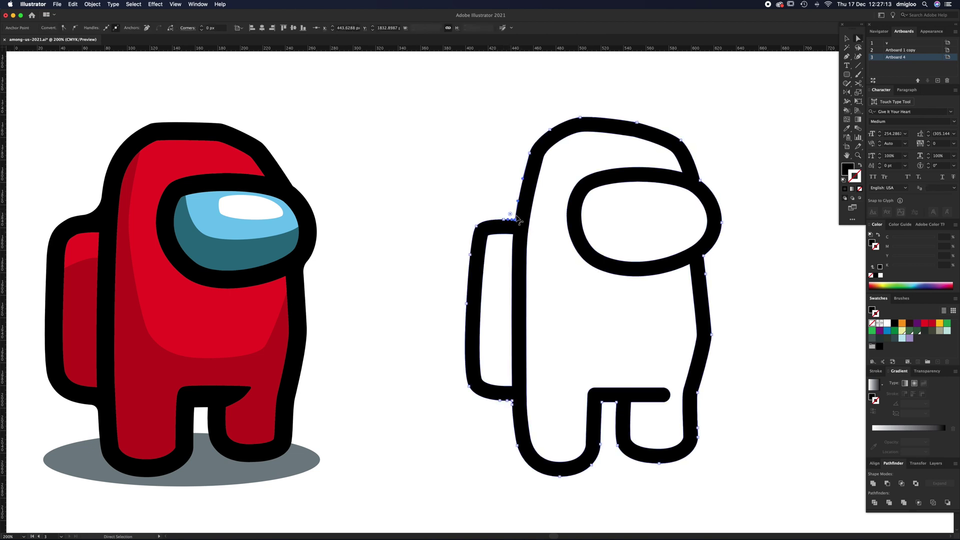
mouse_move(516, 216)
left_mouse_down()
mouse_move(493, 197)
mouse_move(500, 185)
mouse_move(505, 206)
left_mouse_up()
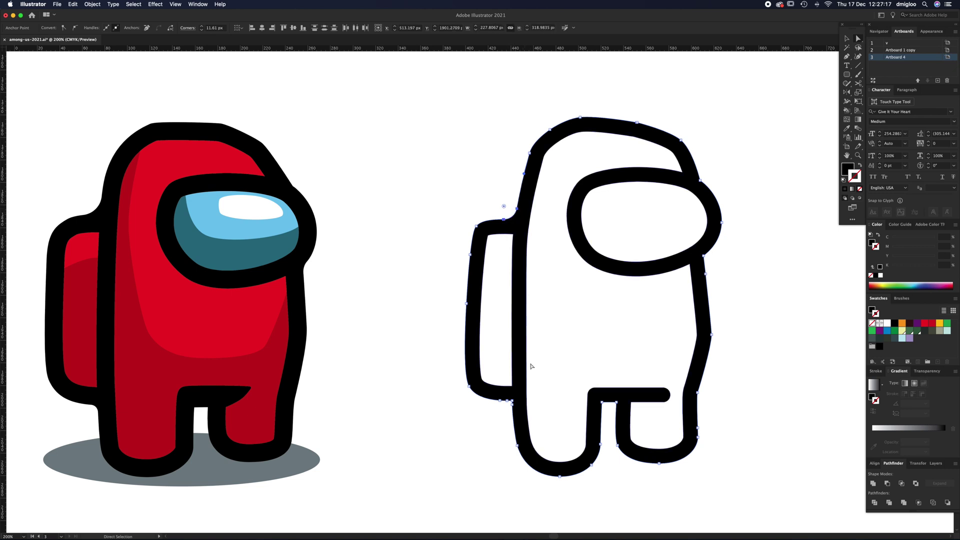
left_click(511, 402)
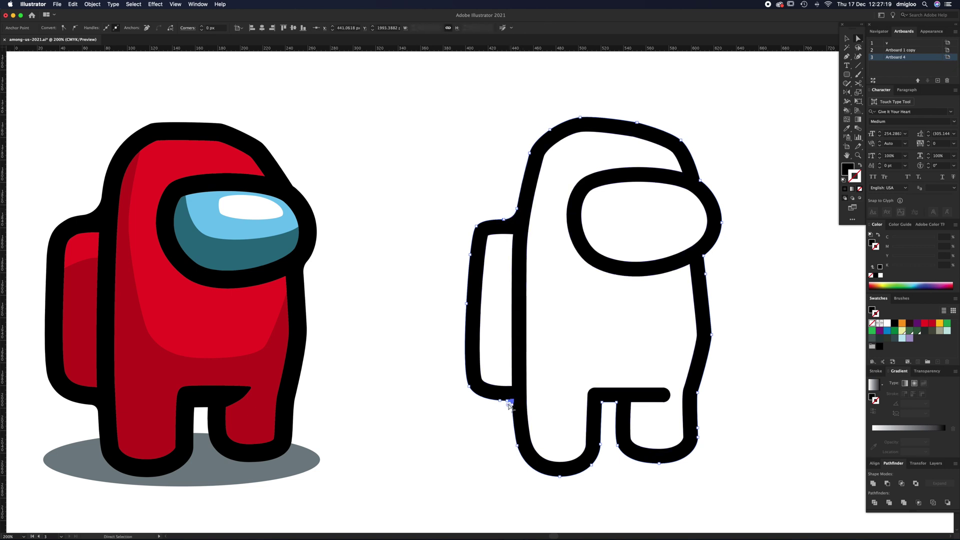
left_click(496, 432)
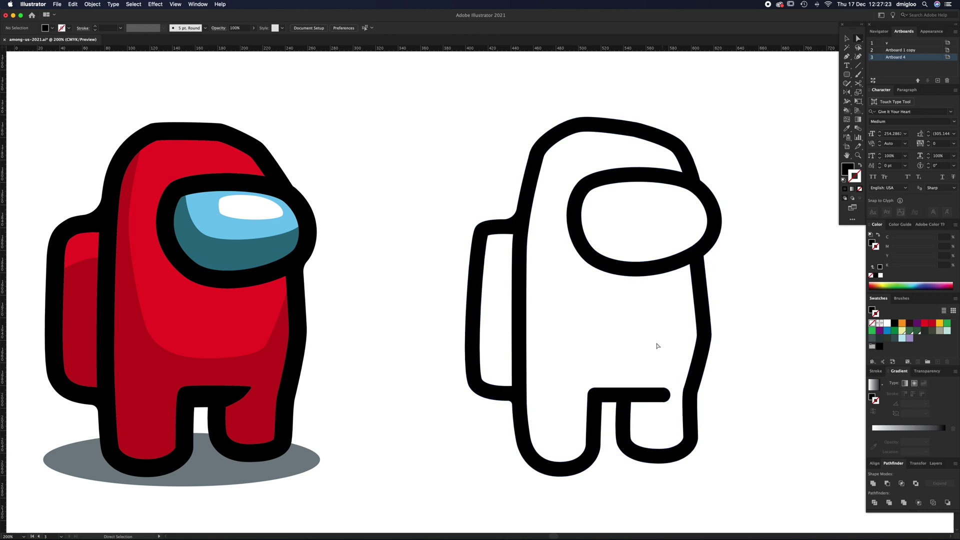
- Shorten the horizontal bar between the legs by moving the anchor points of its rounded free end back toward the rear leg
key("z")
left_click(644, 409)
left_click(638, 408)
left_click(481, 296)
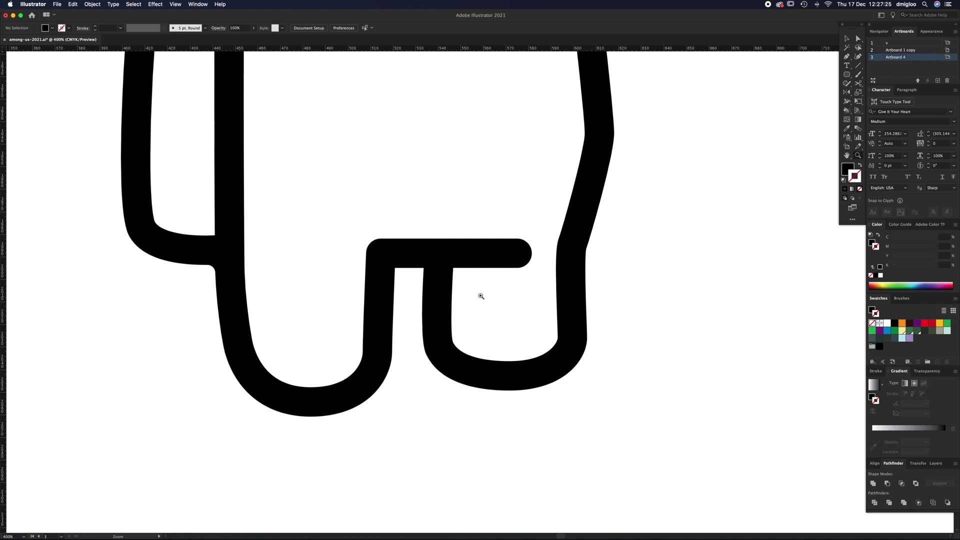
left_click(479, 294)
left_click(423, 264)
scroll(451, 267, "up", 3)
key("a")
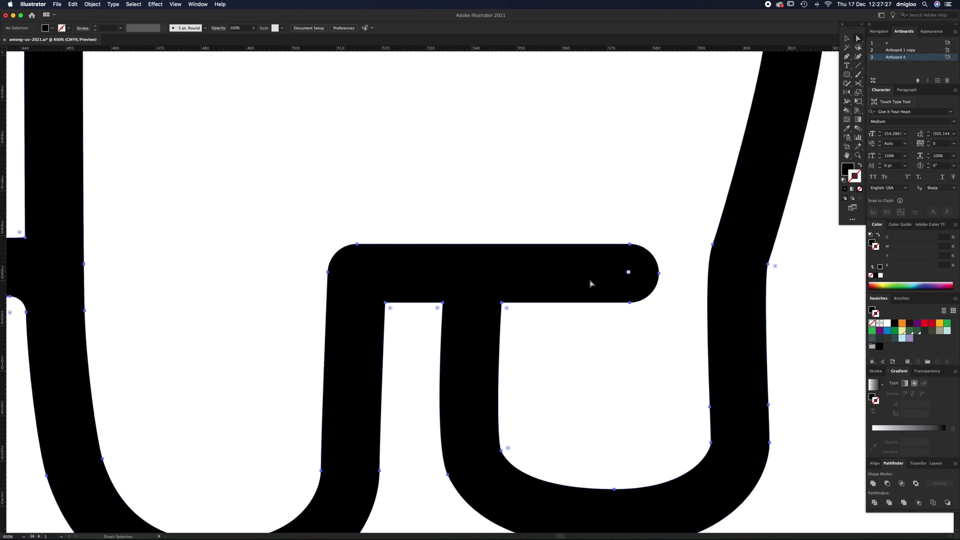
left_click(589, 280)
left_click_drag(660, 274, 609, 295)
- Taper the crotch bar's free end to a sharp point by deleting its end and lower anchor points and removing the tip's curve handle
key("p")
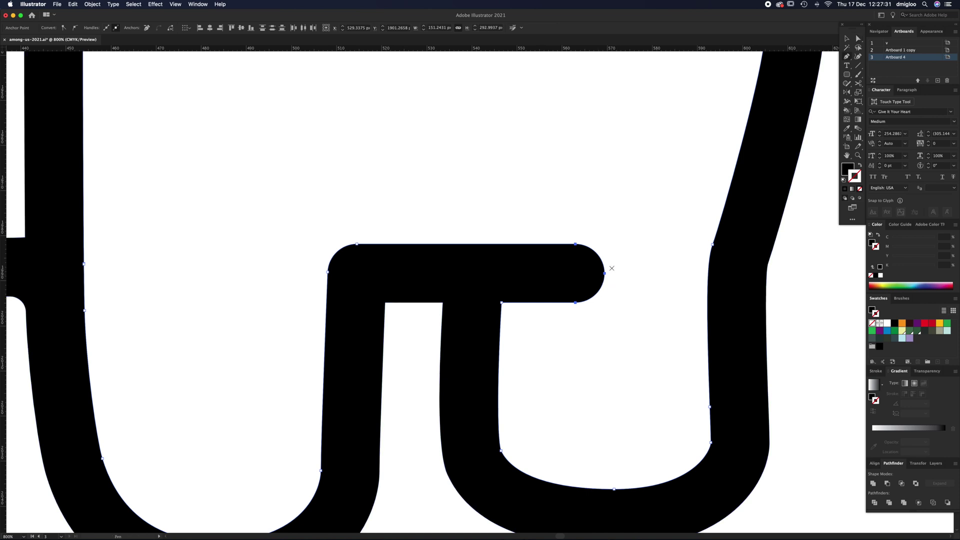
left_click(605, 273)
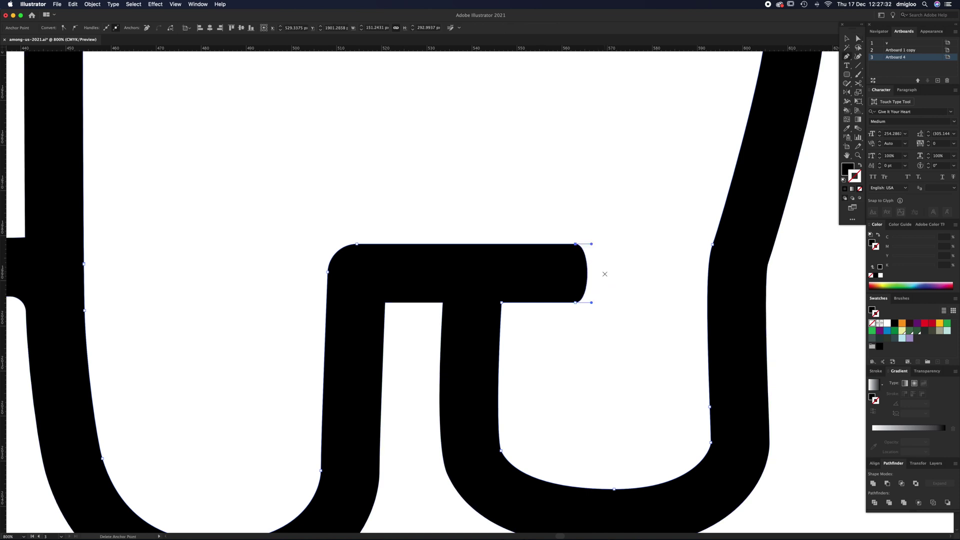
left_click(575, 303)
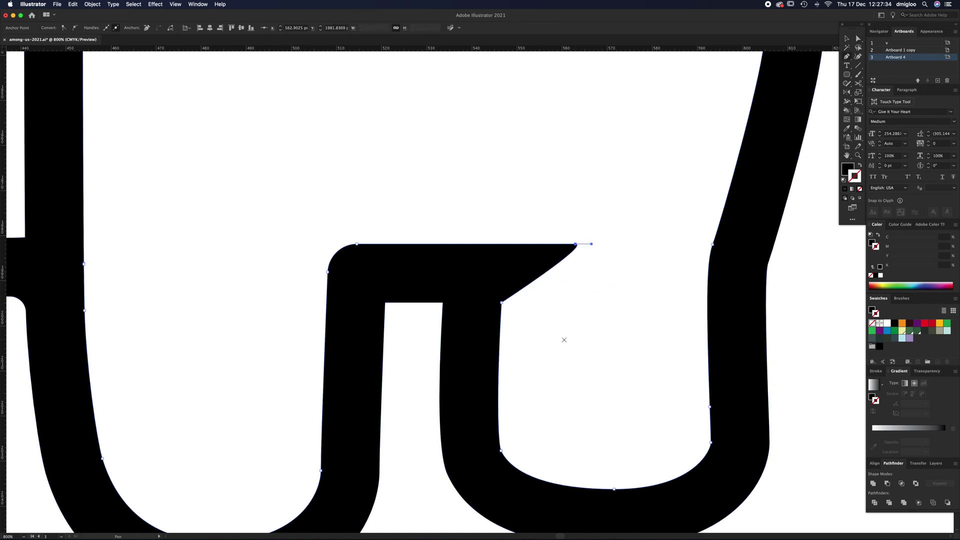
left_click(575, 244, "alt")
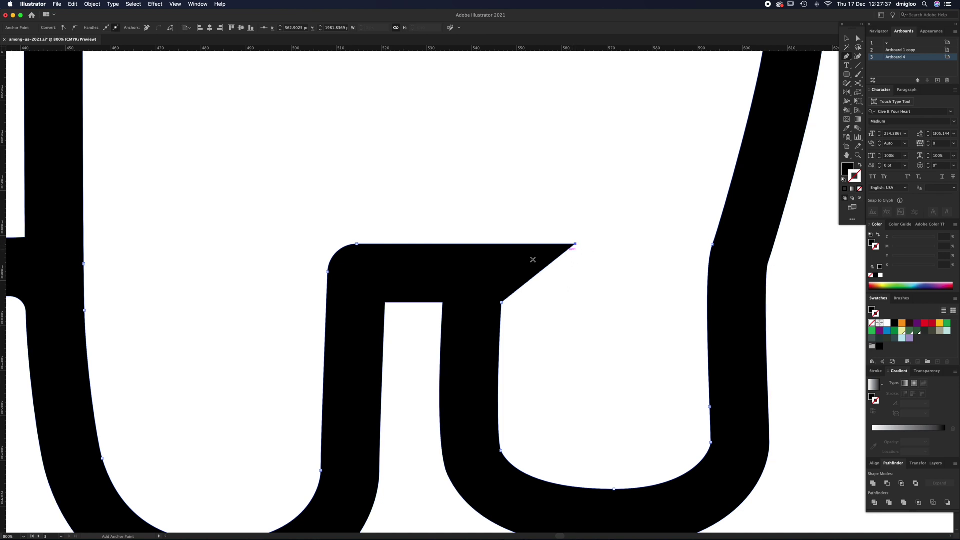
- Slightly round the crotch bar's sharp tip and bow its slanted lower edge outward from a new middle anchor point
key("a")
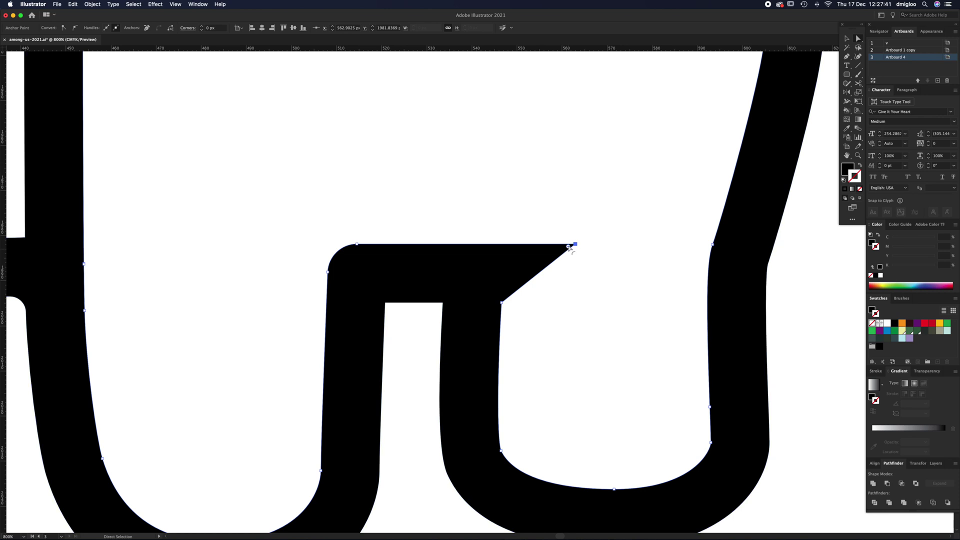
left_click_drag(569, 247, 580, 253)
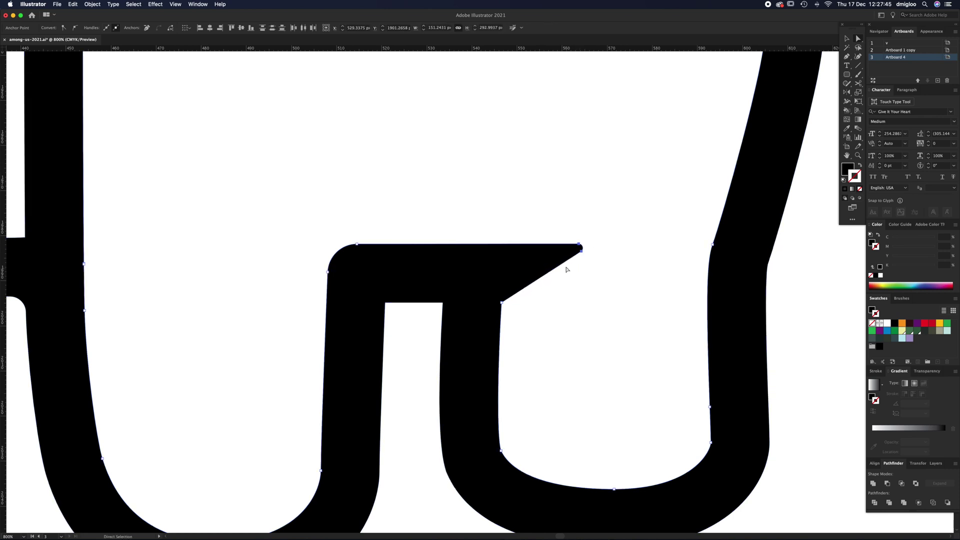
left_click(543, 276)
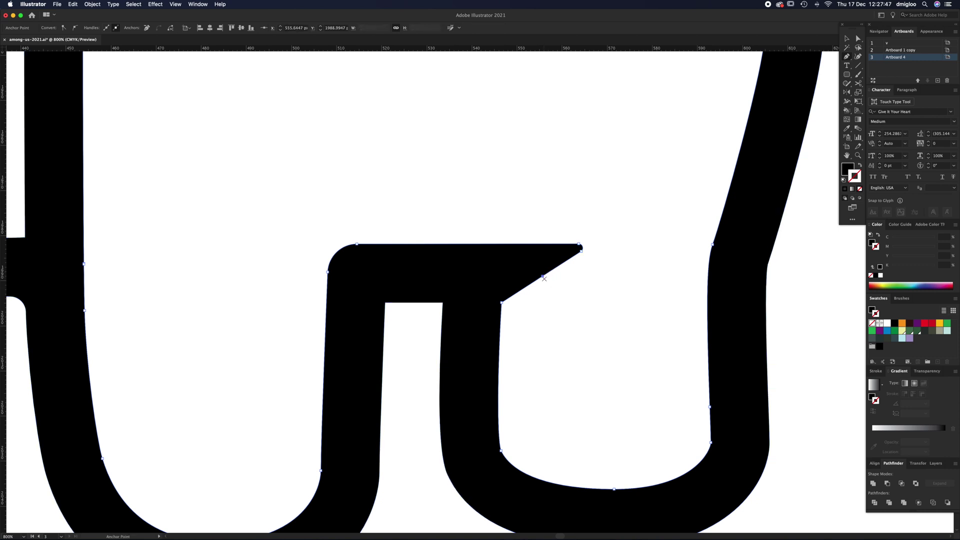
key("shift+c")
mouse_move(542, 276)
left_mouse_down()
mouse_move(553, 285)
mouse_move(563, 263)
mouse_move(548, 280)
left_mouse_up()
left_click(567, 312)
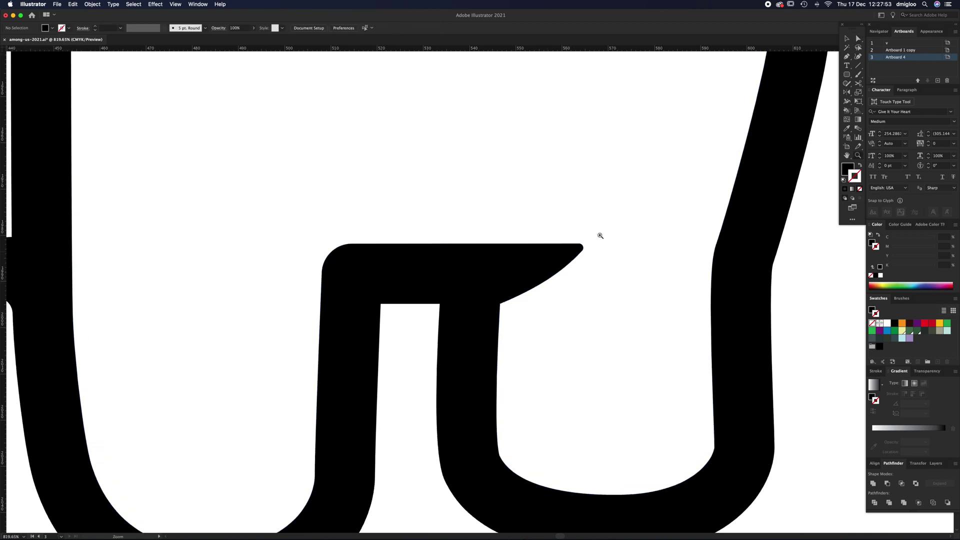
- Fine-tune the curve handle at the lower side of the crotch bar's rounded tip to refine the corner
scroll(598, 236, "up", 5)
left_click(620, 245)
left_click(620, 244)
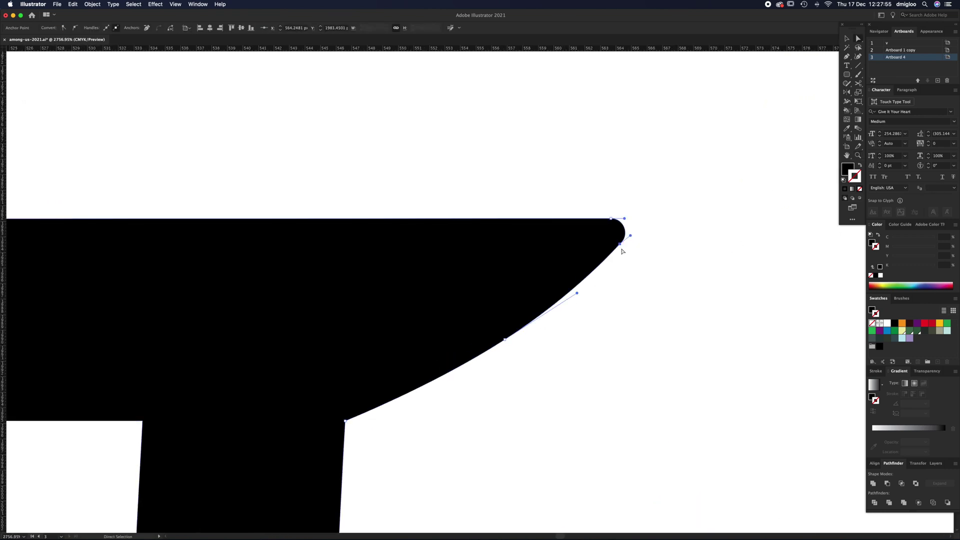
left_click_drag(630, 236, 629, 233)
left_click(634, 249)
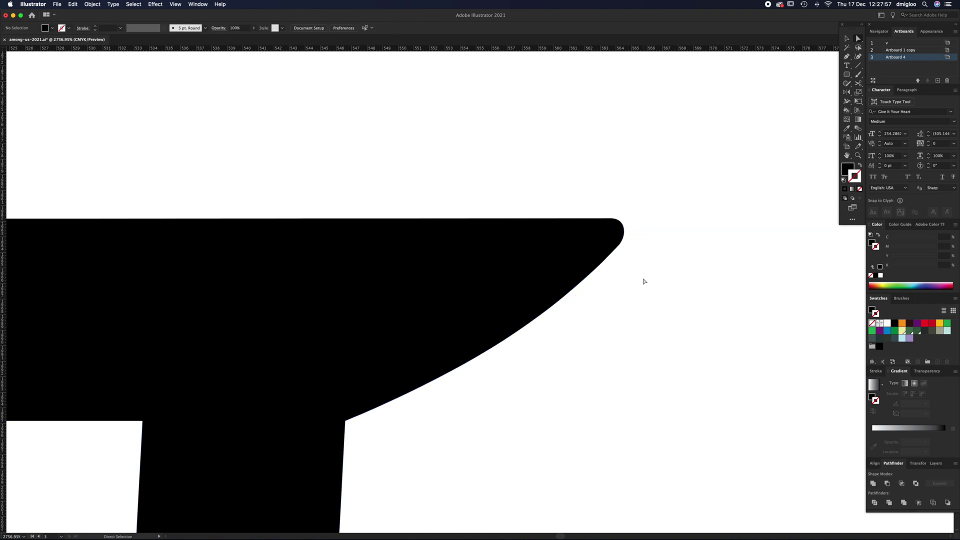
- Add an anchor point midway along the crotch bar's top edge and bow that edge slightly upward
key("z")
left_click(453, 285, "alt")
left_click(455, 294, "alt")
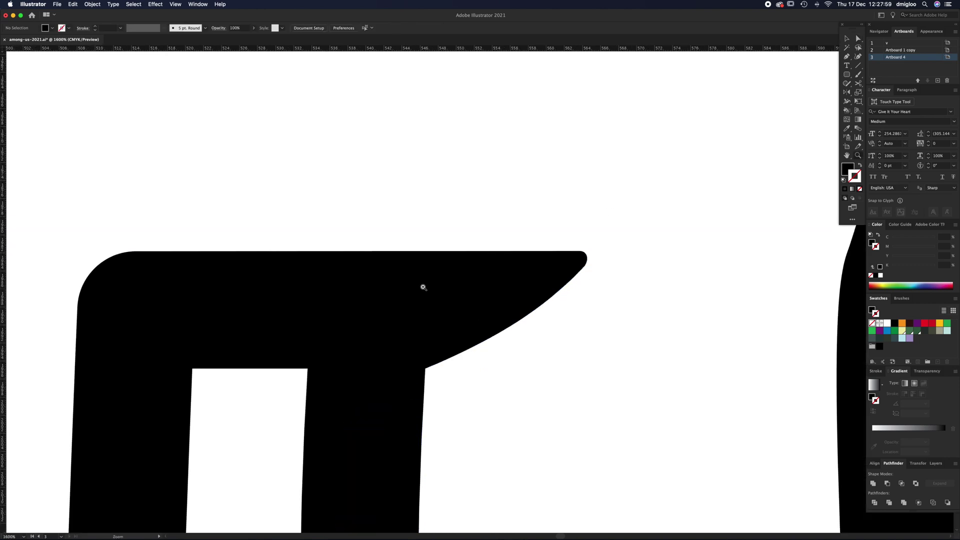
left_click(398, 296)
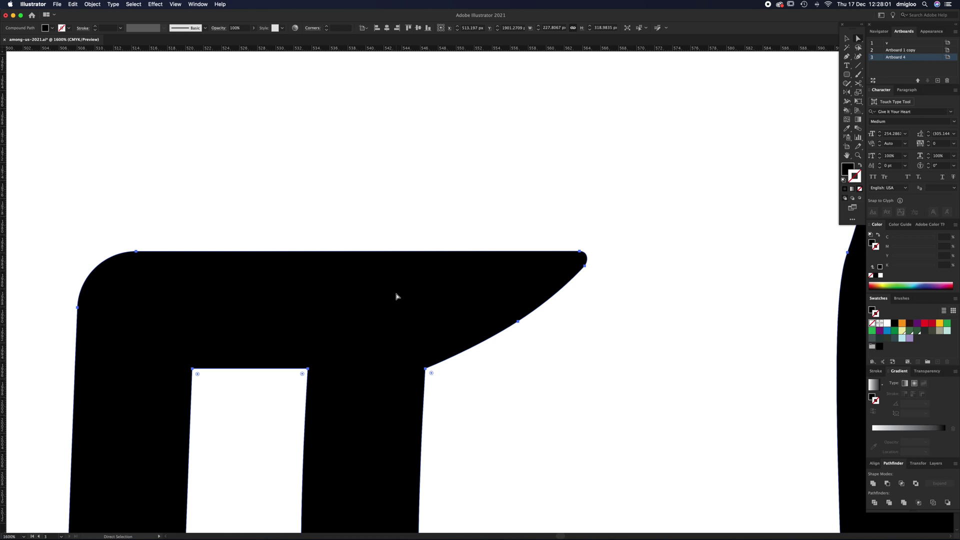
left_click(323, 251)
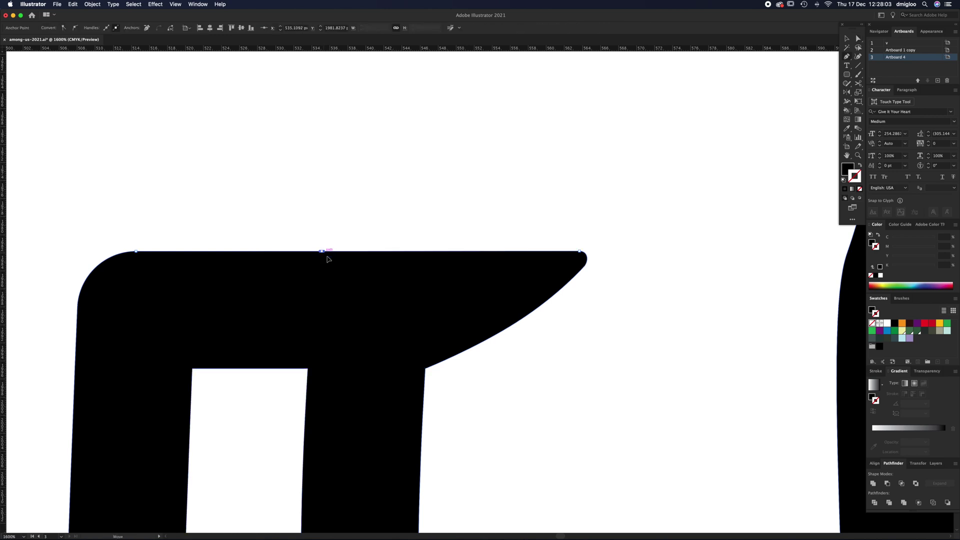
left_click_drag(328, 256, 345, 249)
key("a")
left_click(351, 231)
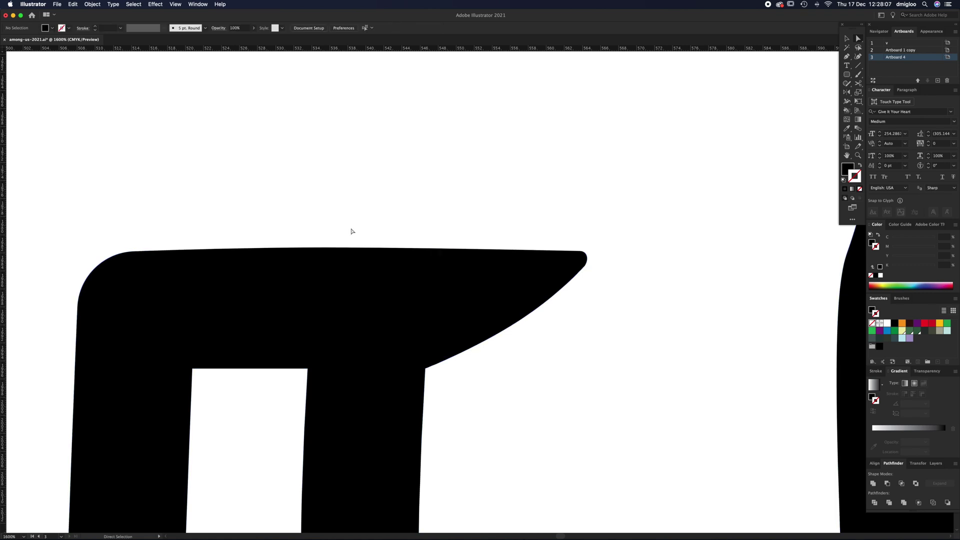
- Draw a closed Pen shape over the lower part of the backpack, with a curved upper edge and its other edges inside the outline stroke
key("z")
left_click(456, 375, "alt")
left_click(453, 370, "alt")
left_click(461, 369, "alt")
left_click(491, 255, "alt")
left_click(492, 254, "alt")
left_click(492, 254, "alt")
left_click(491, 255, "alt")
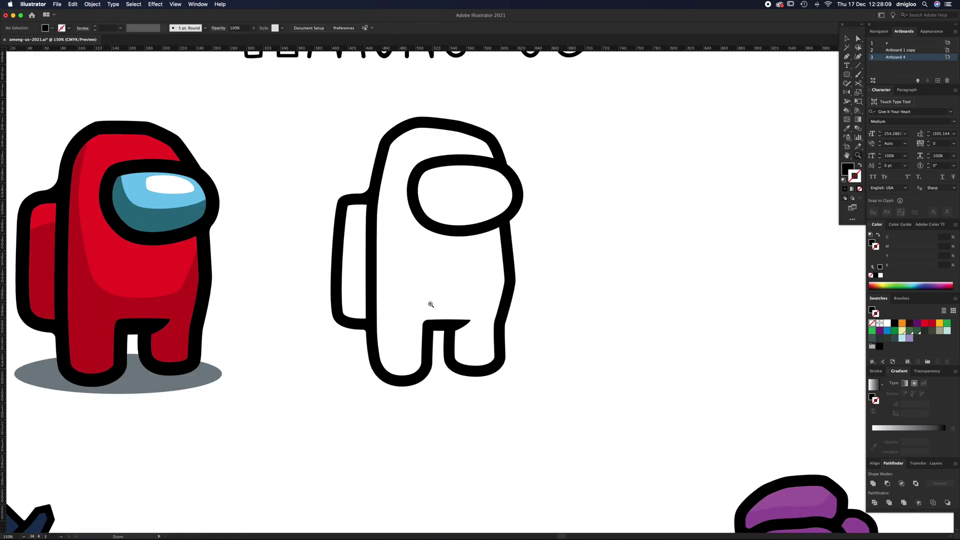
scroll(430, 304, "left", 5)
key("v")
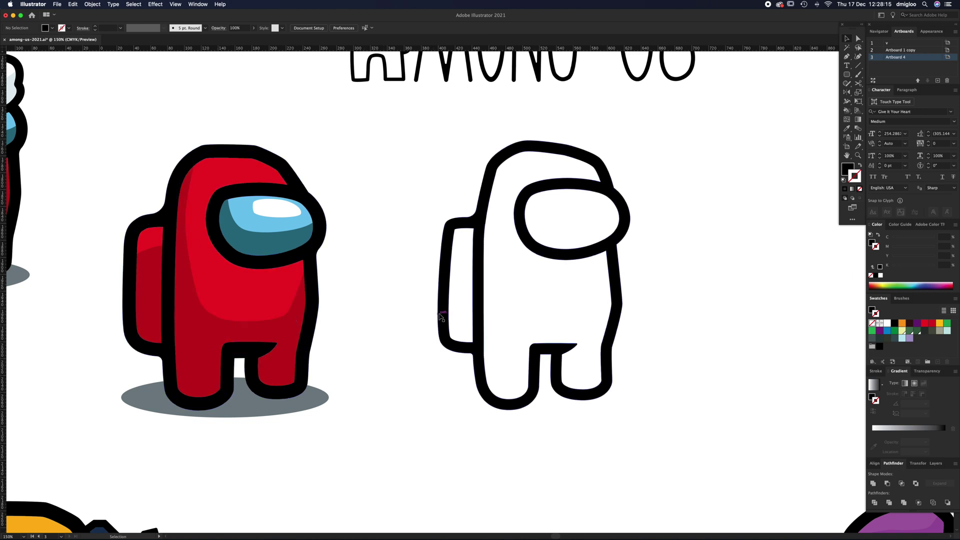
key("p")
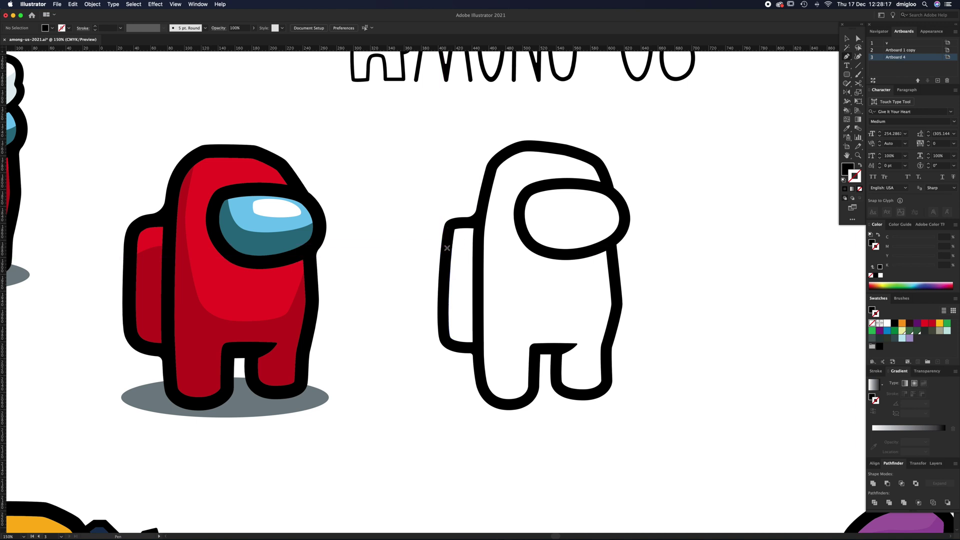
left_click(447, 248)
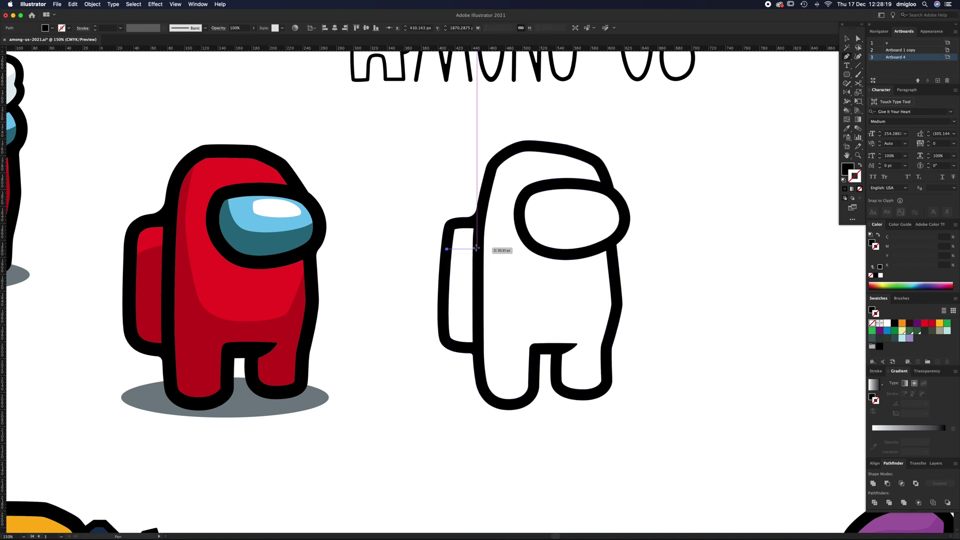
left_click_drag(477, 245, 496, 245)
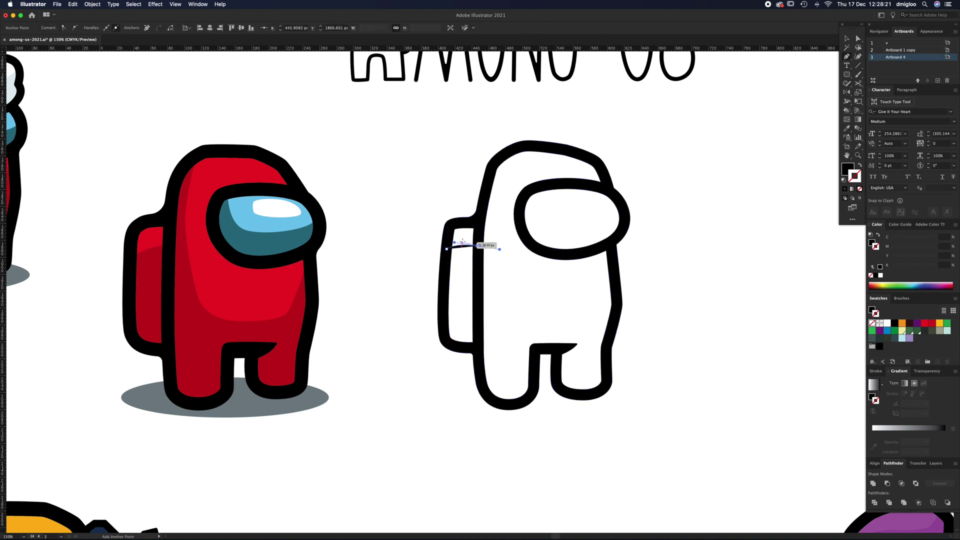
mouse_move(477, 248)
left_mouse_down()
mouse_move(485, 259)
mouse_move(490, 242)
mouse_move(489, 259)
left_mouse_up()
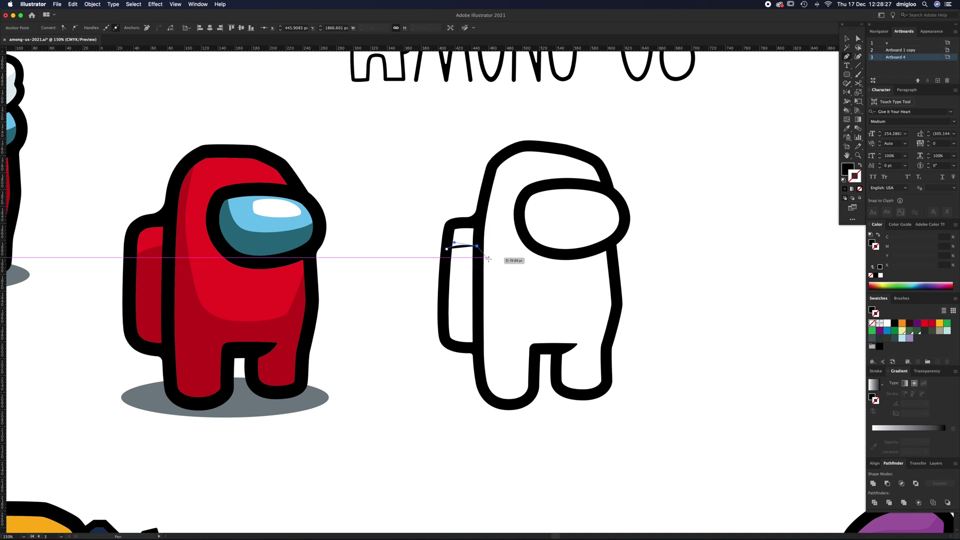
left_click(479, 349)
left_click(457, 349)
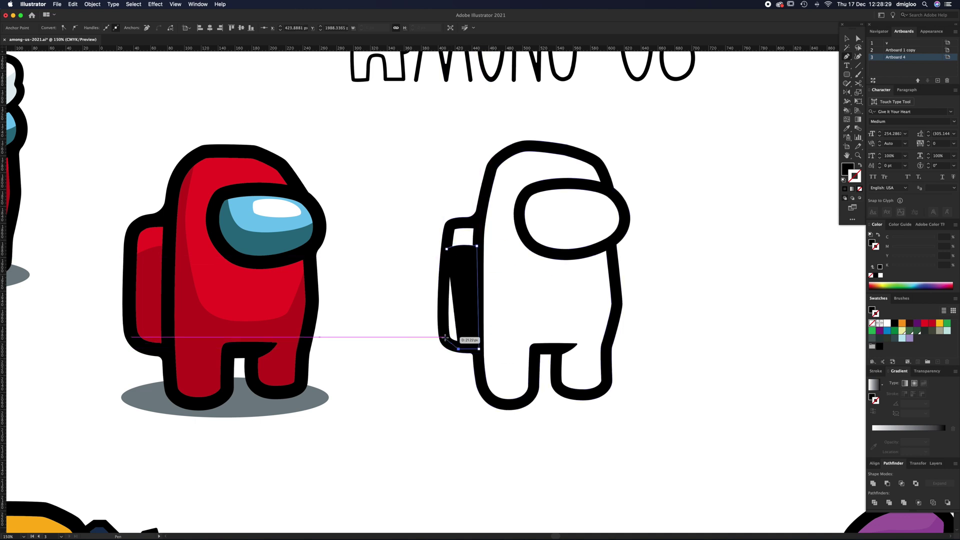
left_click(445, 338)
left_click(447, 248)
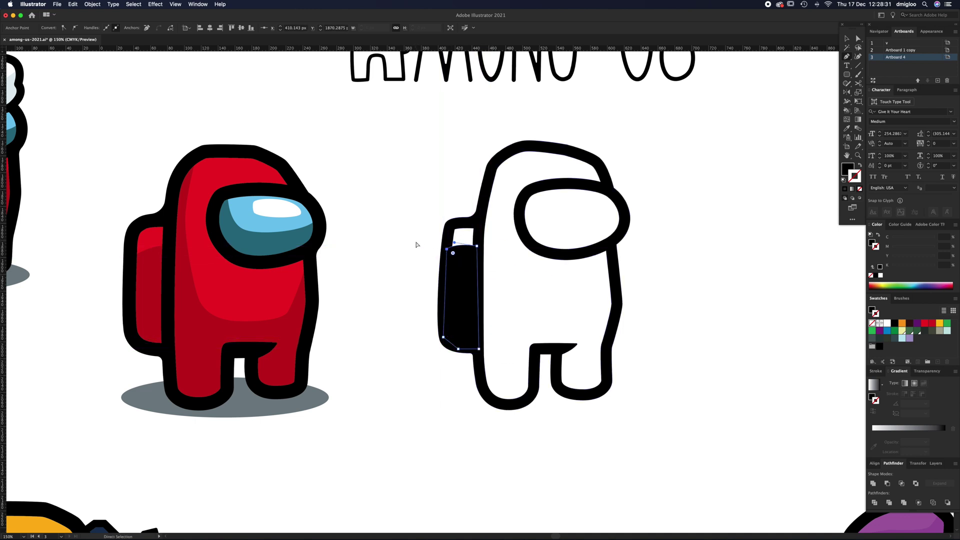
- Fill the backpack shadow shape with the dark red sampled from the reference crewmate's backpack using the Eyedropper
key("i")
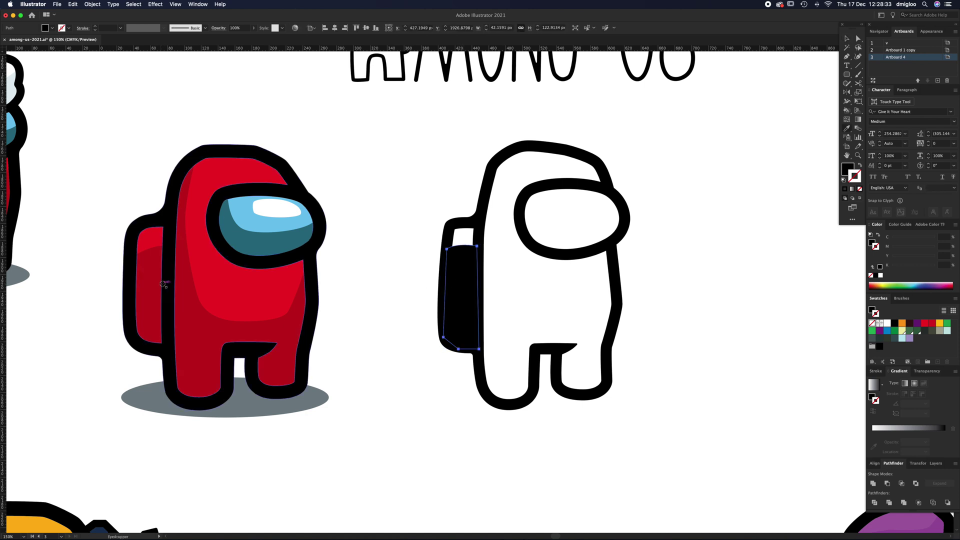
left_click(149, 300)
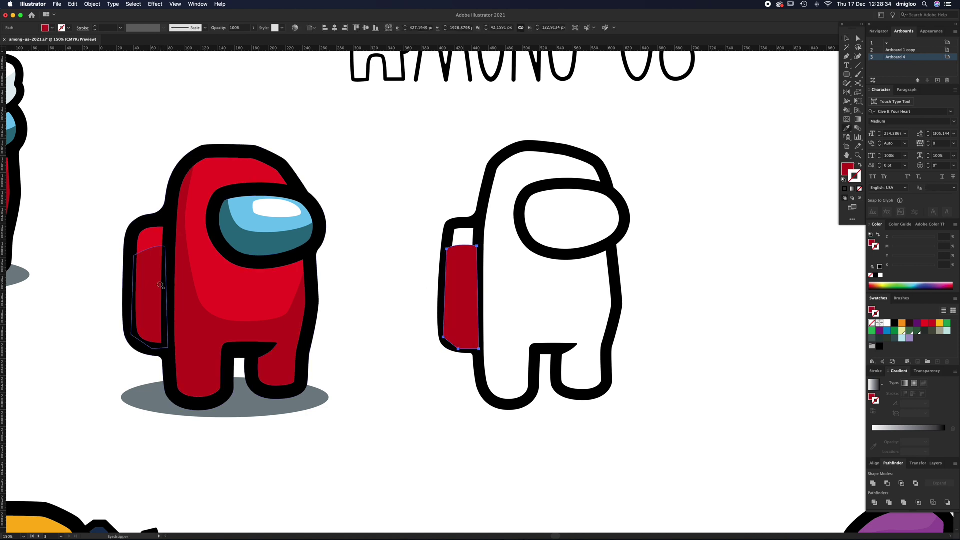
left_click(848, 169)
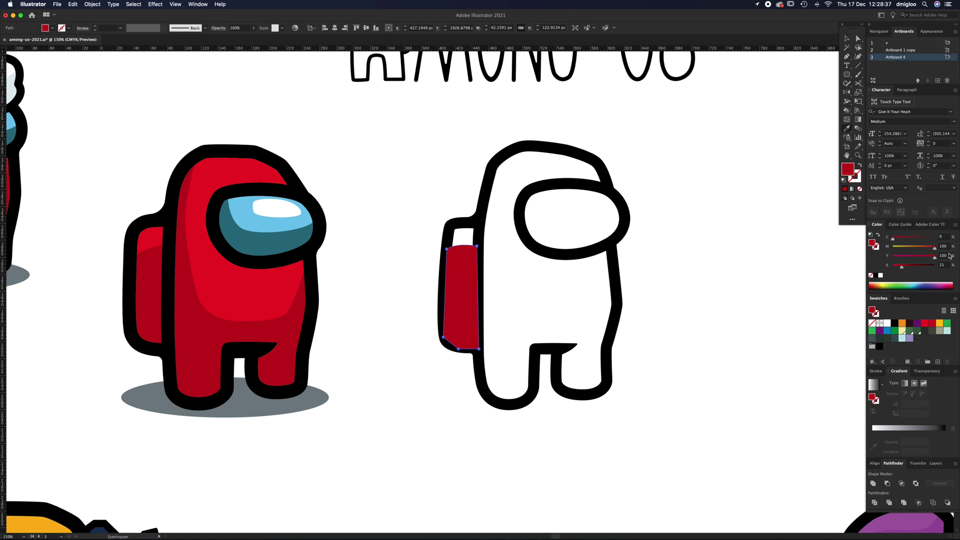
key("v")
left_click(729, 291)
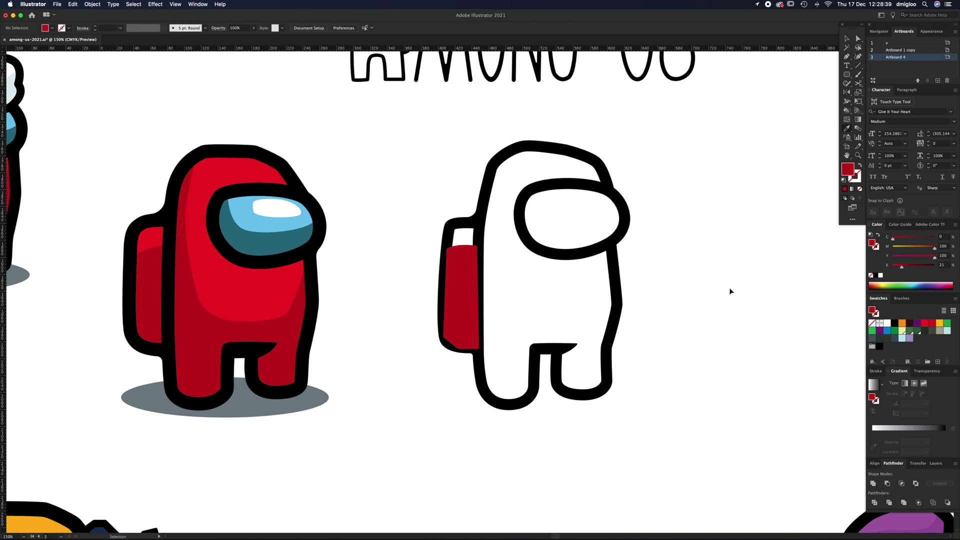
- Send the dark red backpack shadow shape to the back, behind the black outline
key("v")
left_click(458, 322)
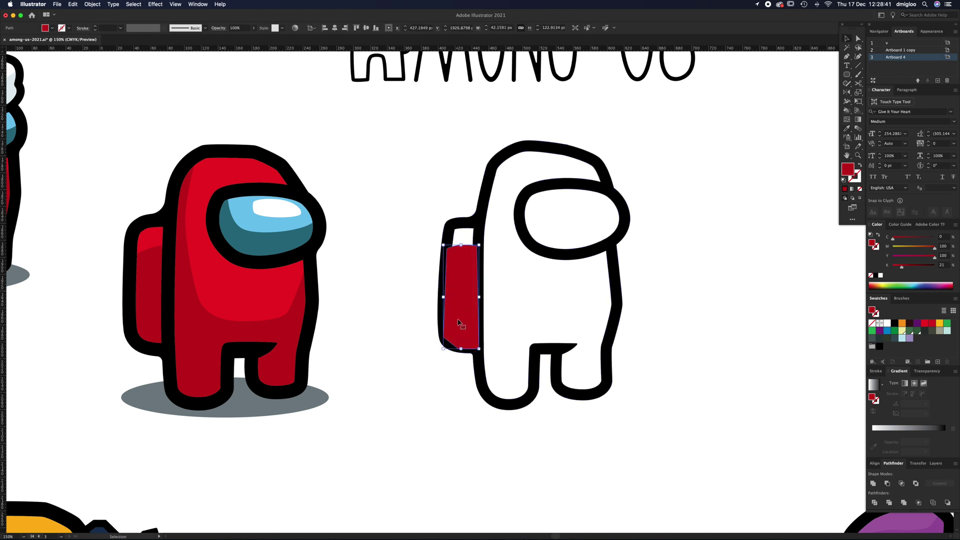
key("a")
key("shift+super+bracketleft")
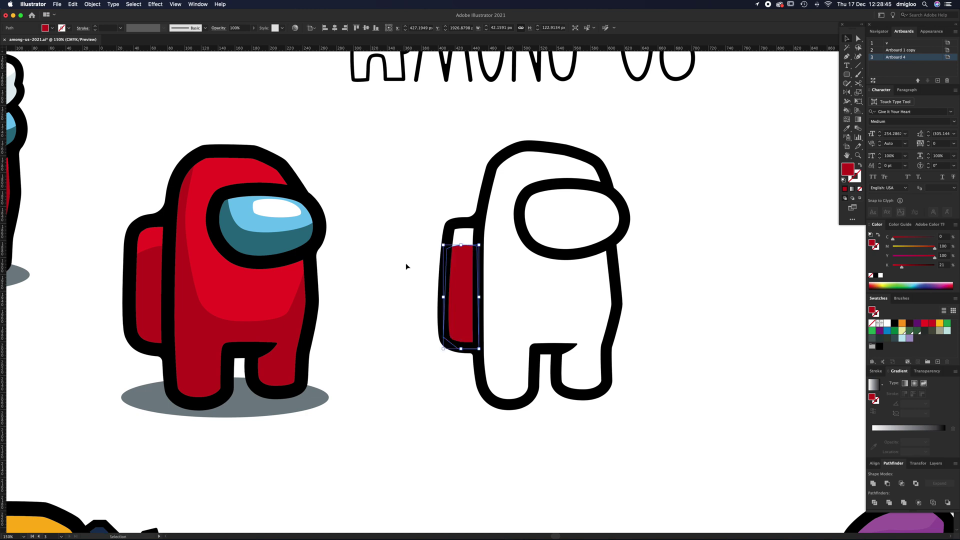
left_click(406, 263)
- Start the body shadow with the Pen tool, curving from the head's top down inside the back, under the belly and up to the front side
key("p")
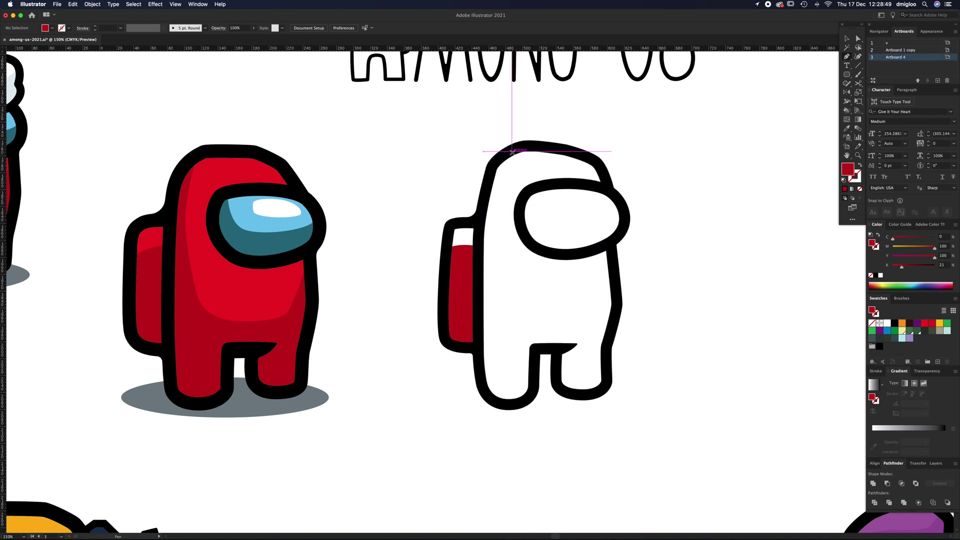
left_click(511, 151)
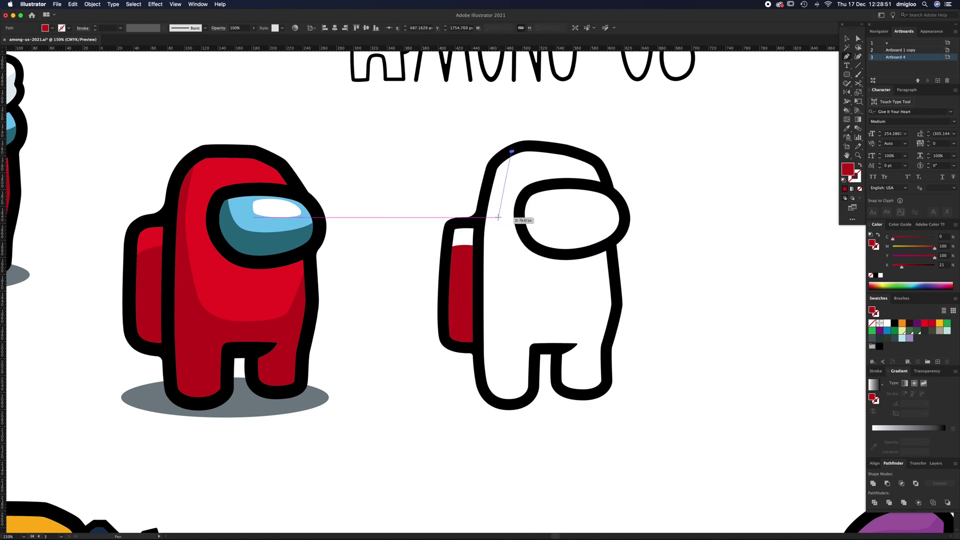
left_click_drag(497, 217, 498, 241)
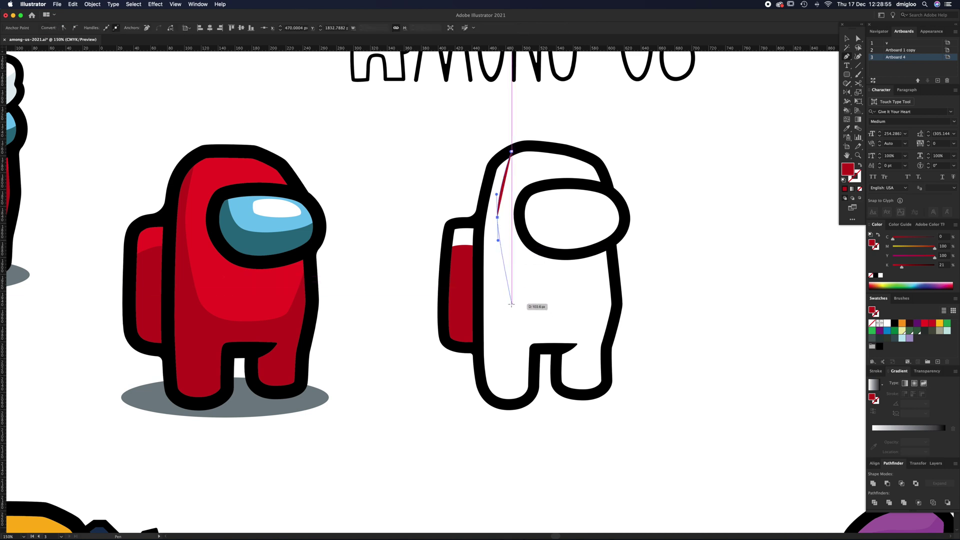
left_click_drag(510, 304, 517, 311)
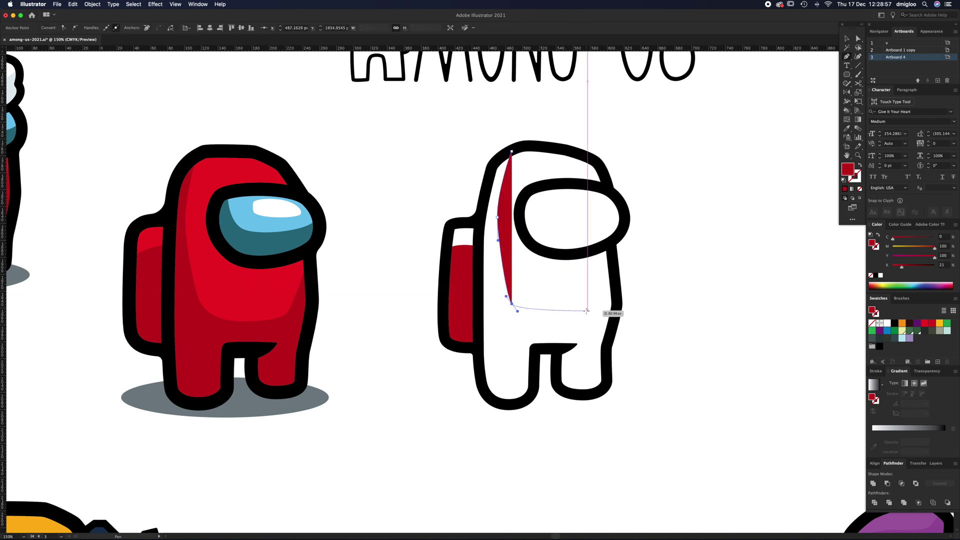
left_click_drag(588, 309, 597, 301)
left_click_drag(611, 264, 618, 303)
- Continue the body shadow path within the outline stroke down the front side and around the front leg to the crotch
left_click(616, 304)
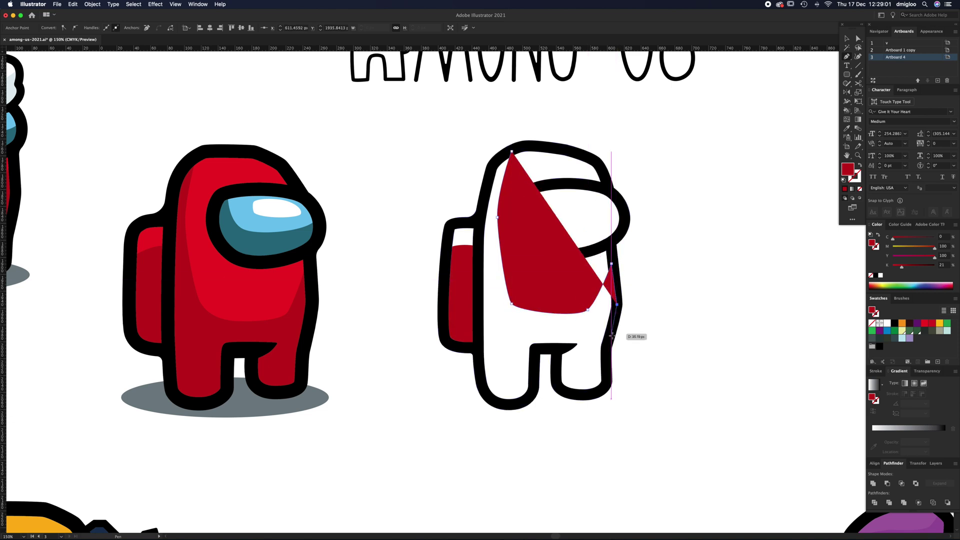
left_click(608, 349)
left_click_drag(606, 383, 598, 395)
left_click(597, 394)
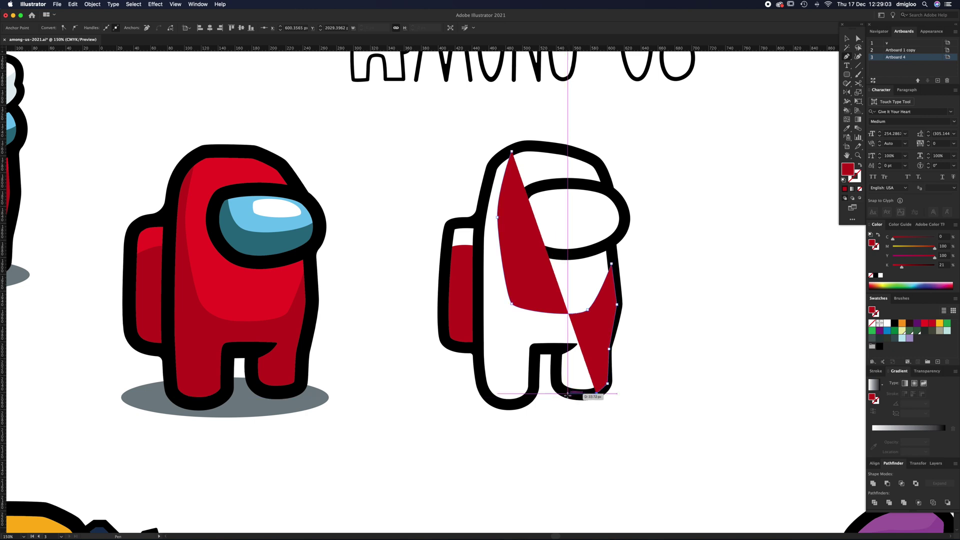
left_click(567, 393)
left_click(556, 381)
left_click(556, 348)
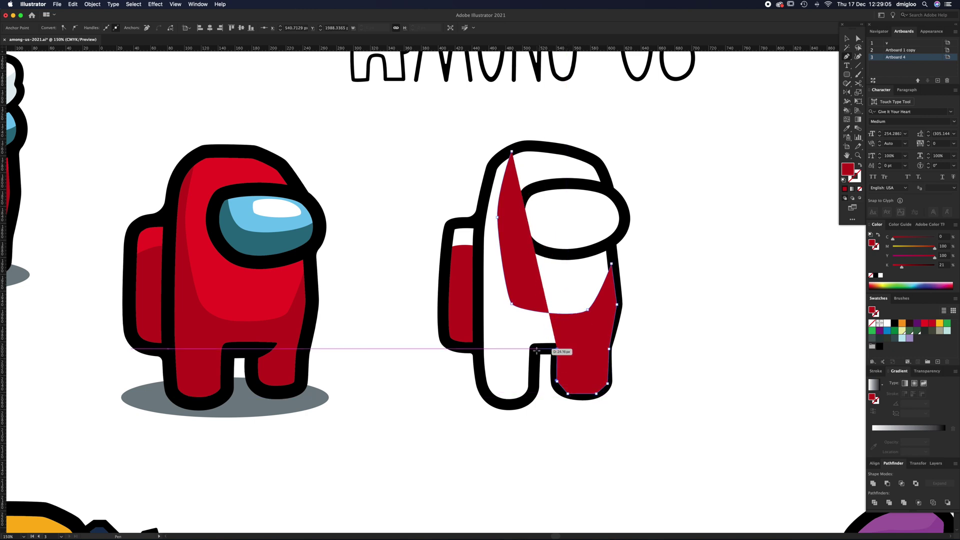
- Continue the body shadow path around the rear leg and up the back, closing it at the starting point on the head
left_click(536, 349)
left_click(534, 392)
left_click(520, 404)
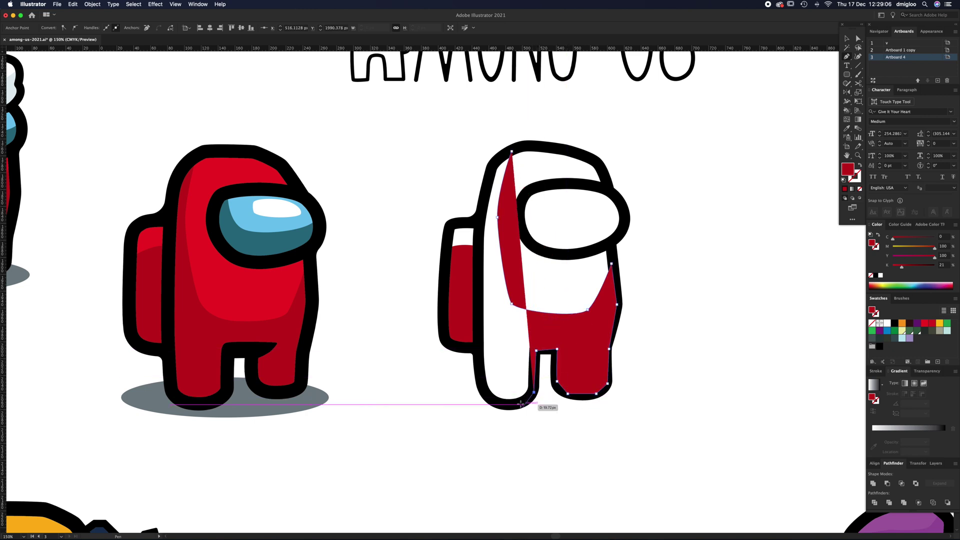
left_click(493, 401)
left_click(478, 377)
left_click(478, 266)
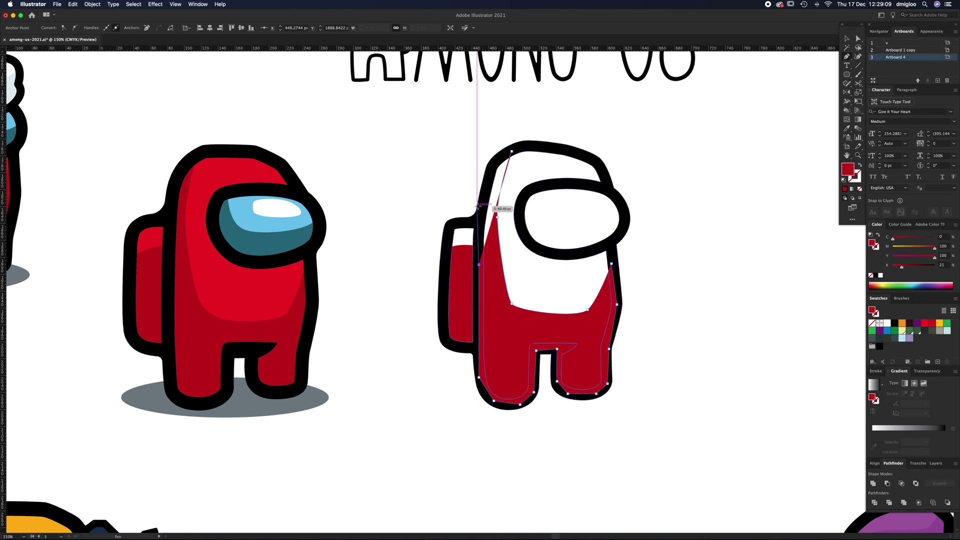
left_click(483, 203)
left_click(494, 164)
left_click(509, 154)
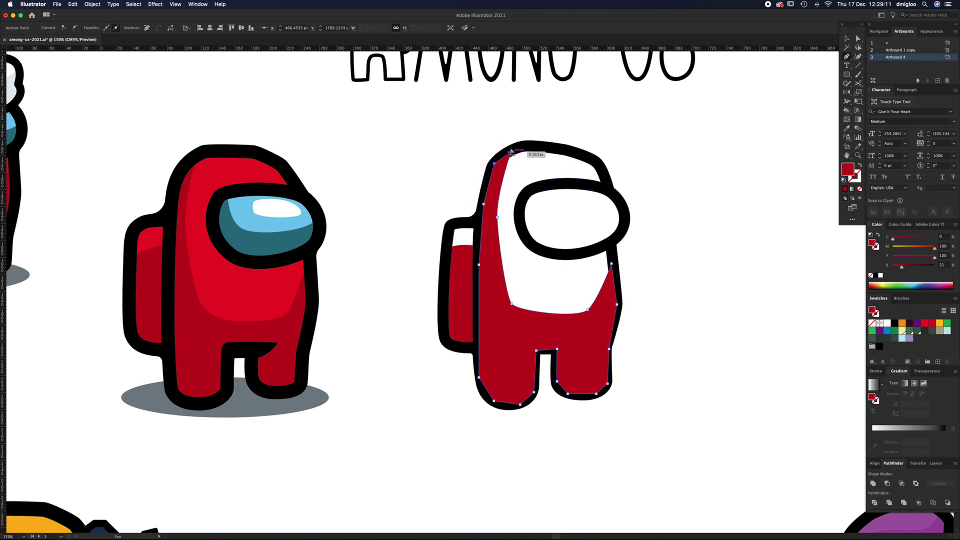
key("v")
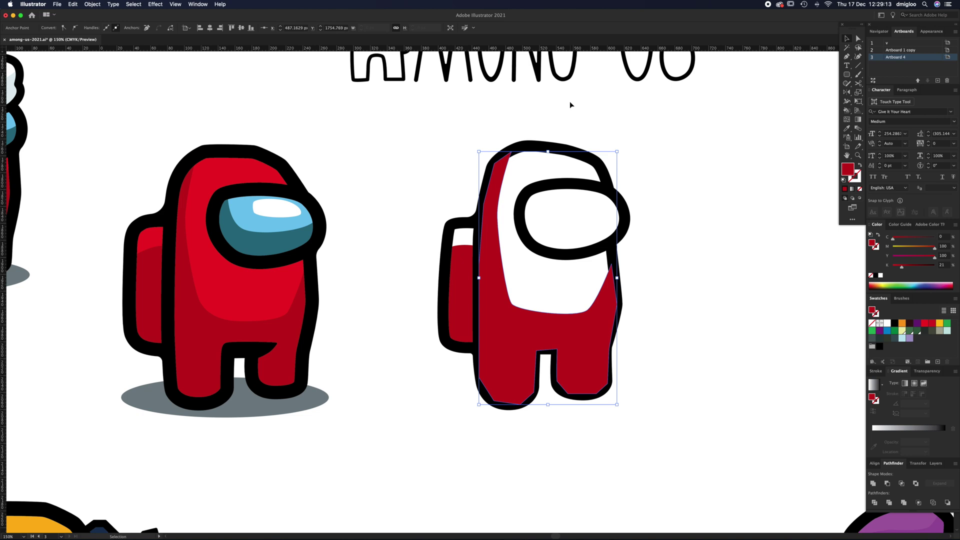
- Send the dark red body shadow shape to the back, behind the black outline
key("a")
key("v")
key("super+shift+bracketleft")
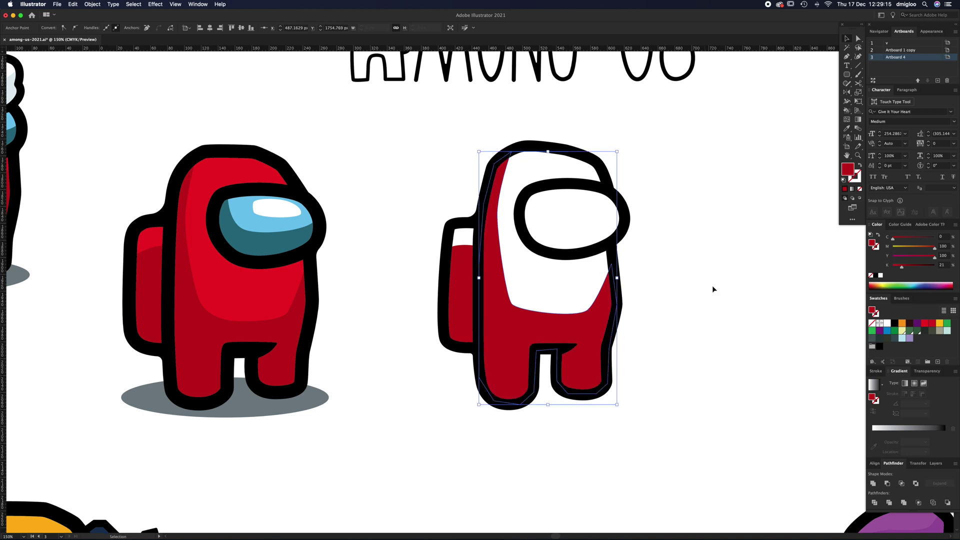
left_click(706, 287)
- Draw a four-sided shape with the Pen tool over the white upper part of the backpack, overlapping the outline and the dark red shadow
key("p")
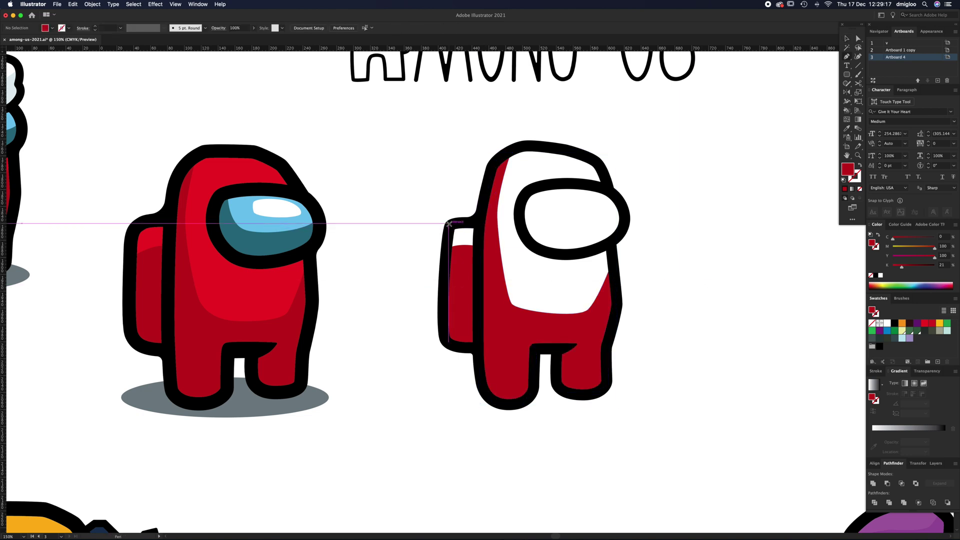
left_click(448, 223)
left_click(447, 255)
left_click(479, 255)
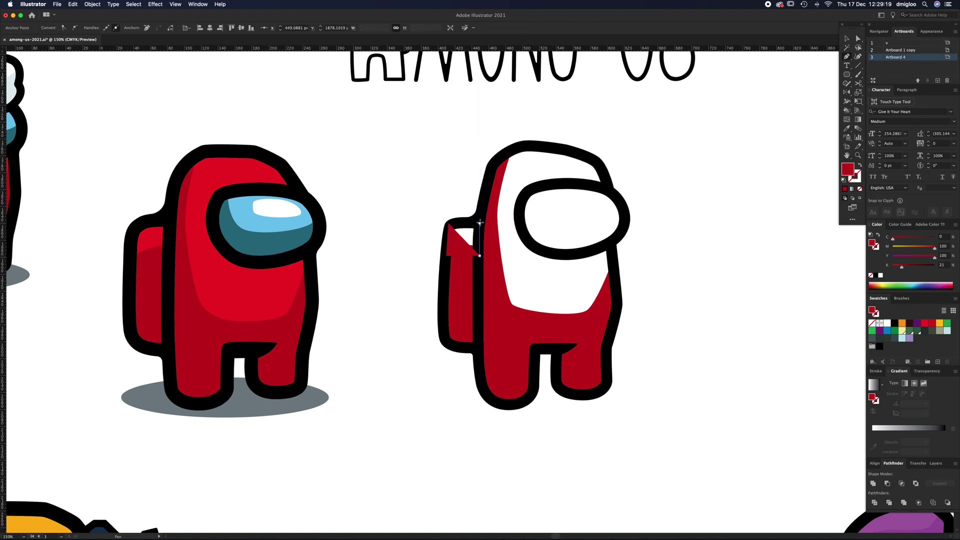
left_click(479, 224)
- Fill the backpack's upper shape with the reference crewmate's bright red and arrange it behind the black outline
key("i")
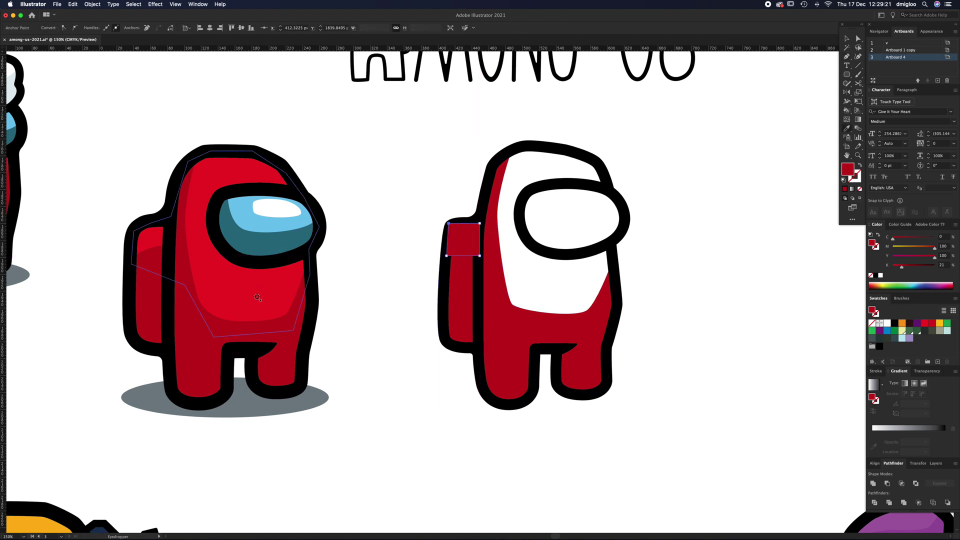
left_click(258, 297)
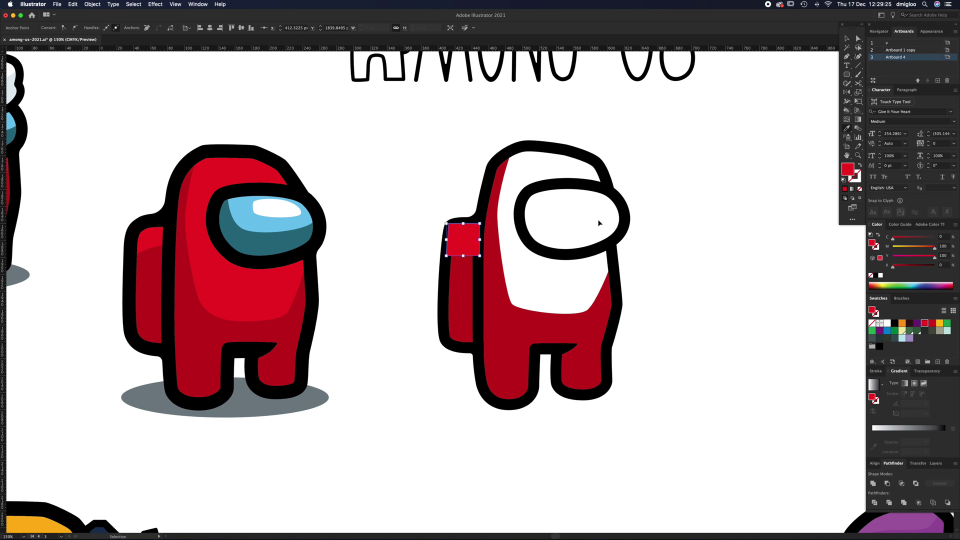
key("super+bracketleft")
left_click(755, 268)
- Draw a closed bright red body shape with the Pen tool, from the head down the back, under the belly, up the front and over the head
key("p")
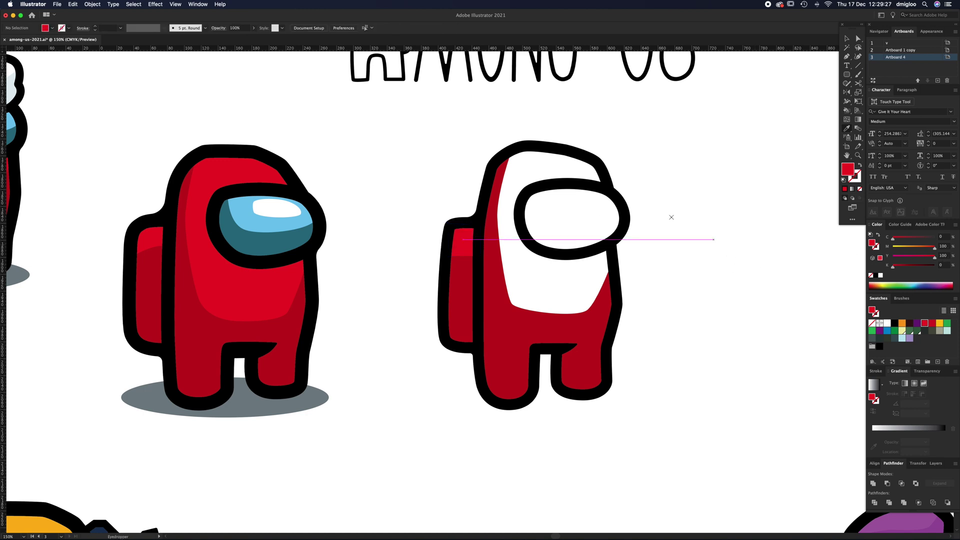
left_click(502, 154)
left_click(489, 229)
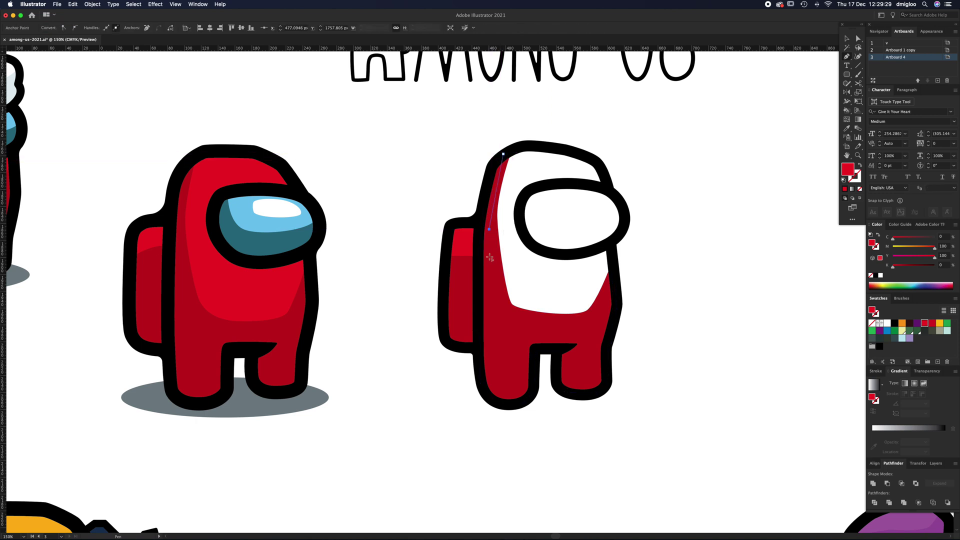
left_click(498, 321)
left_click(574, 321)
left_click(607, 304)
left_click(613, 274)
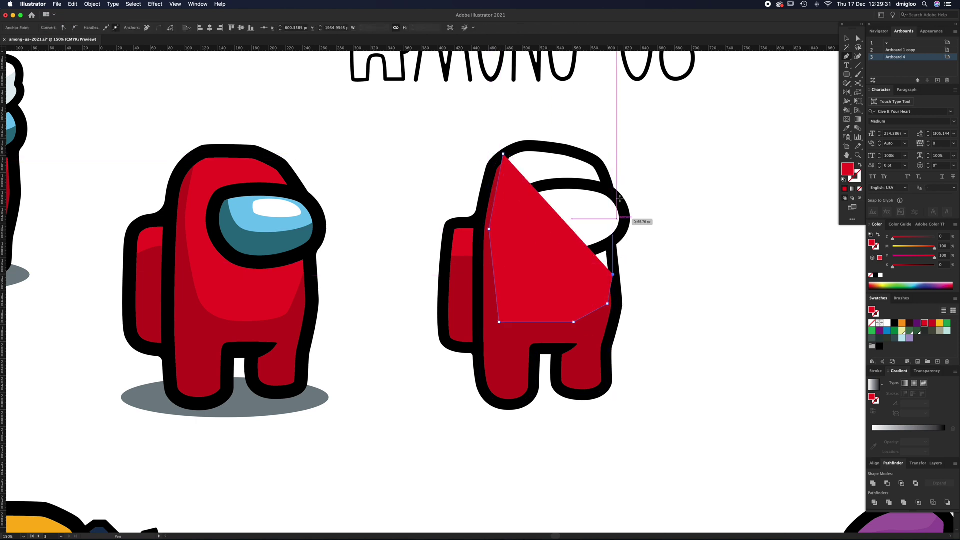
left_click(603, 172)
left_click(578, 152)
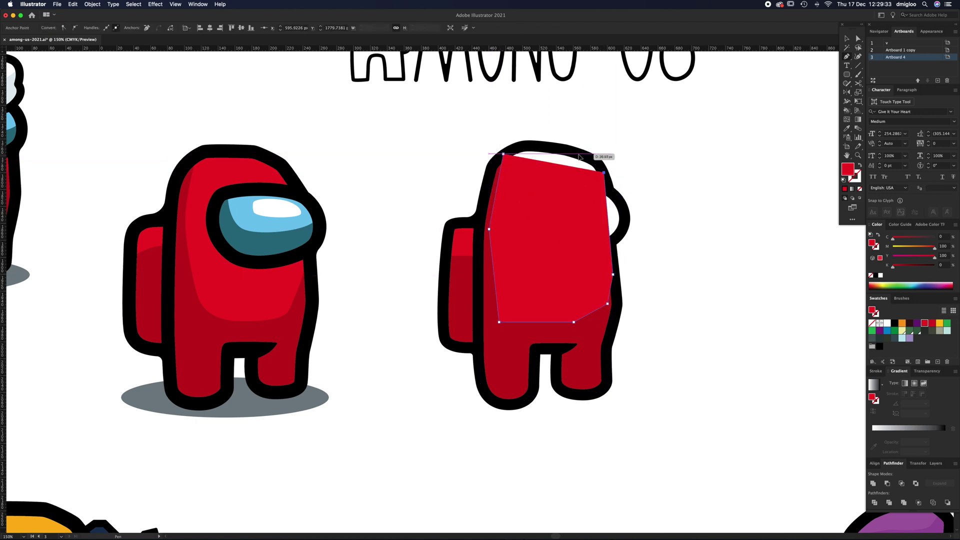
left_click(540, 146)
left_click(502, 154)
- Arrange the bright red body shape behind both the black outline and the dark red body shadow
key("super+bracketleft")
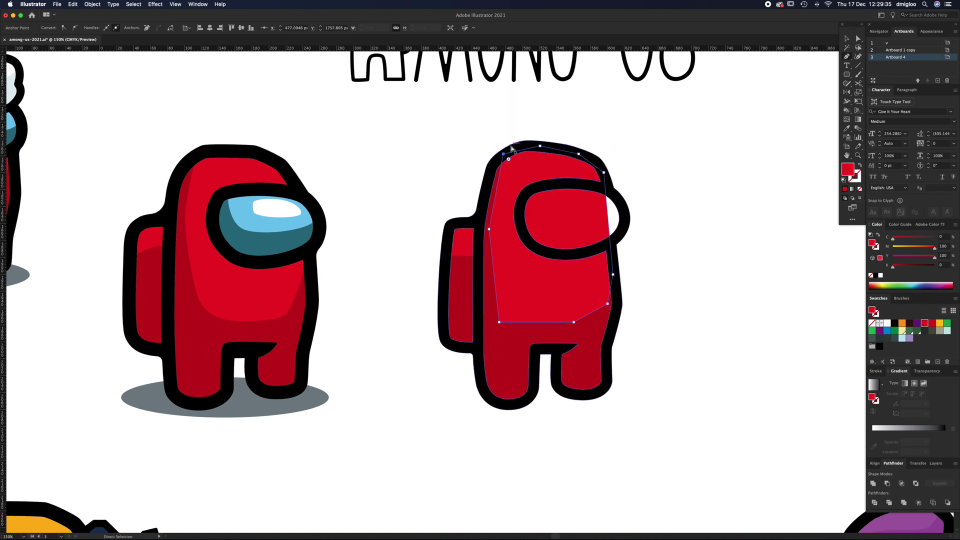
key("super+shift+e")
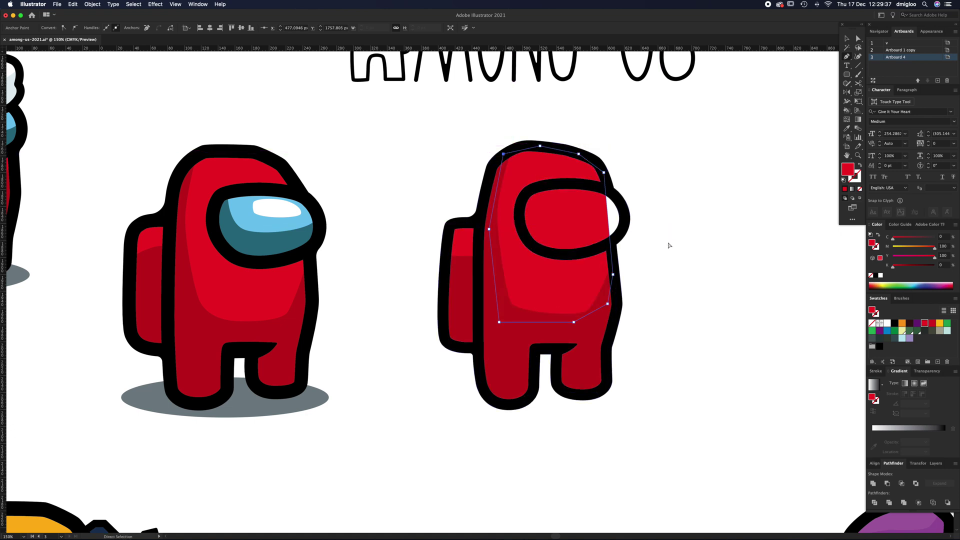
key("super+shift+a")
- Start the visor shadow with the Pen tool at the visor's upper back edge, curving down inside the glass and across to its front edge
key("z")
left_click_drag(498, 243, 585, 256)
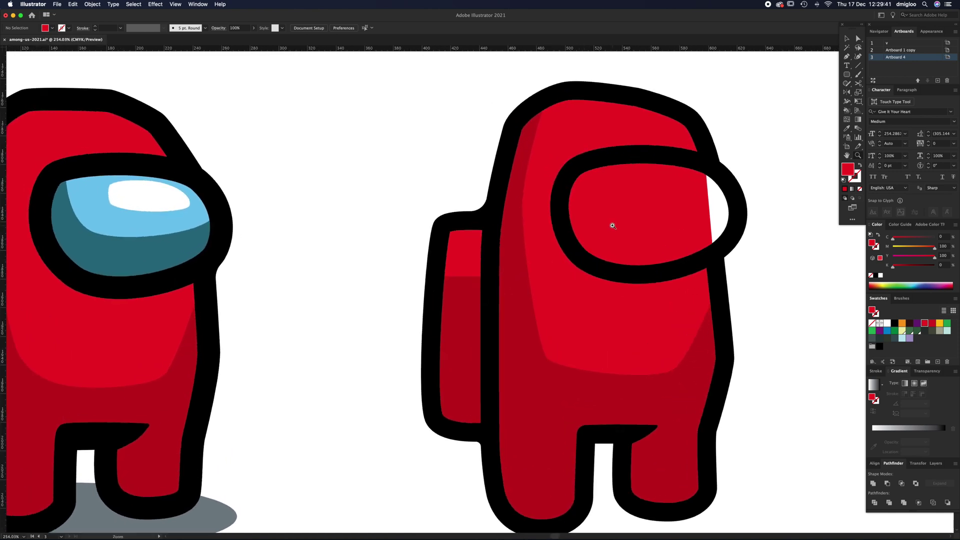
key("p")
left_click(587, 163)
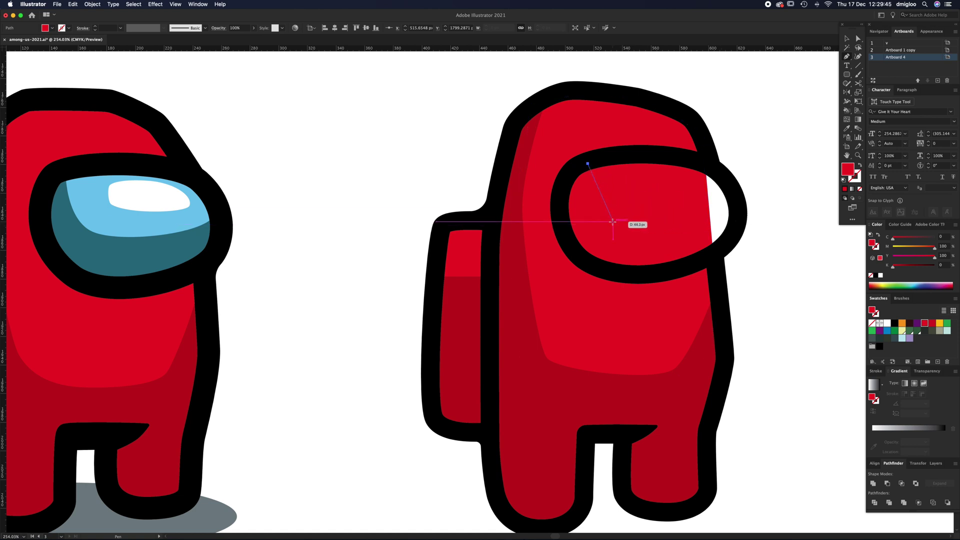
left_click_drag(607, 221, 625, 228)
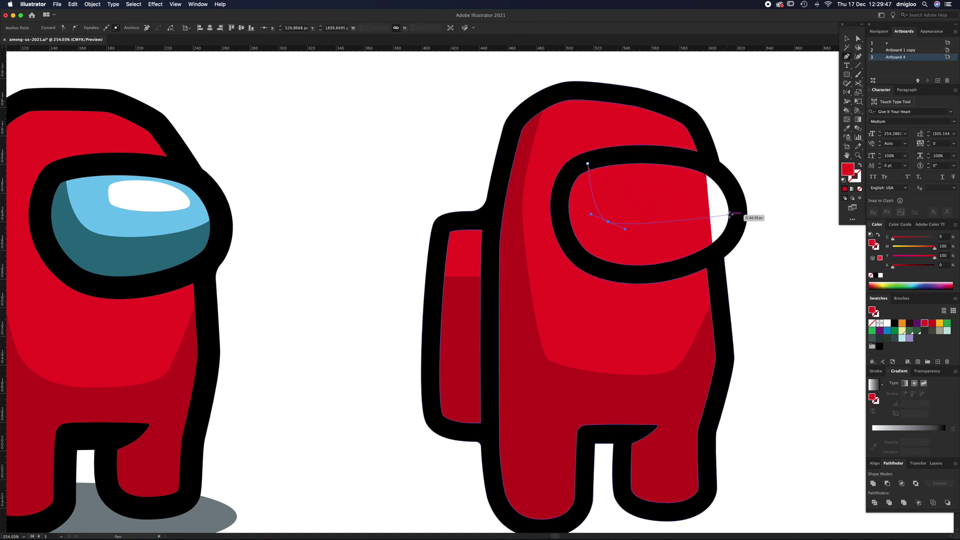
left_click_drag(736, 210, 739, 209)
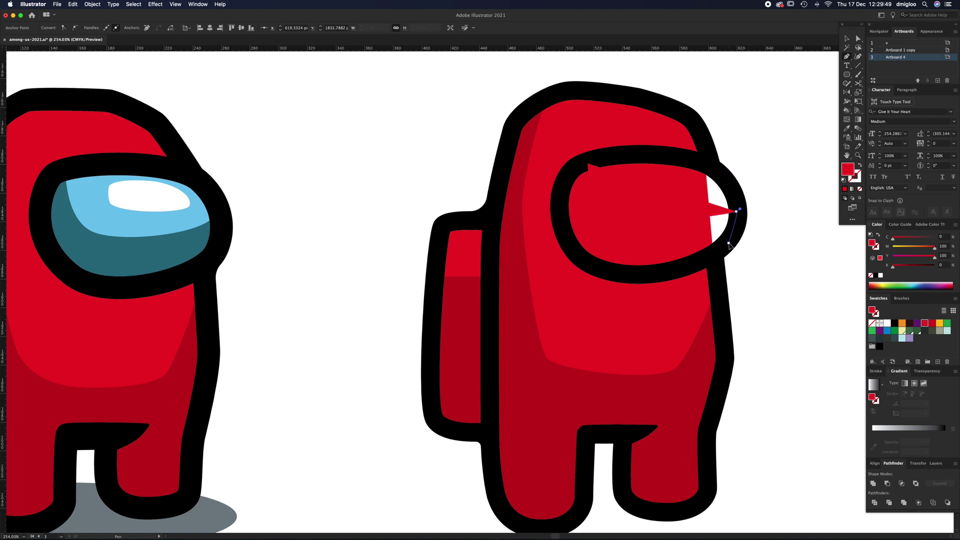
- Continue the visor shadow path within the outline stroke along the visor's lower edge and up its back, closing it at the starting point
left_click(728, 244)
left_click(680, 270)
left_click(630, 276)
left_click(591, 267)
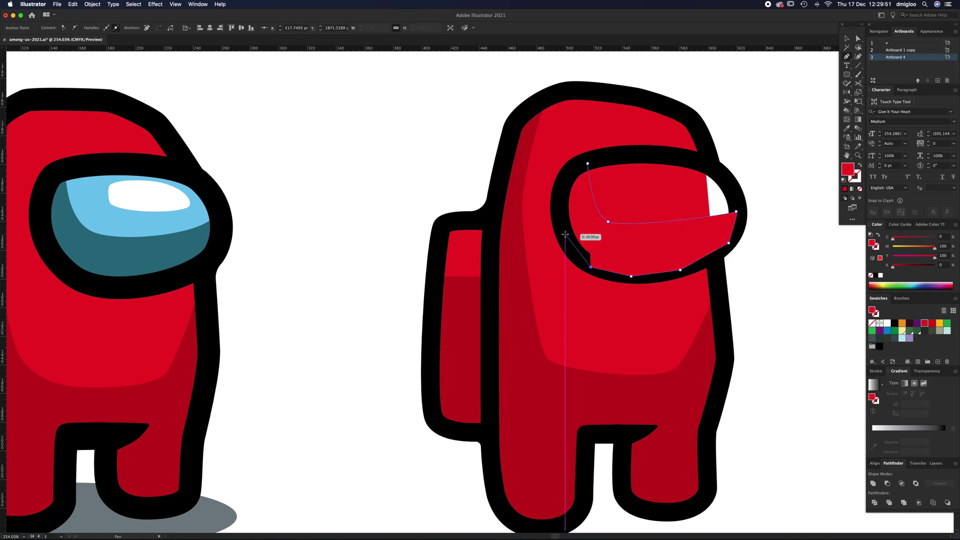
left_click(565, 233)
left_click(563, 180)
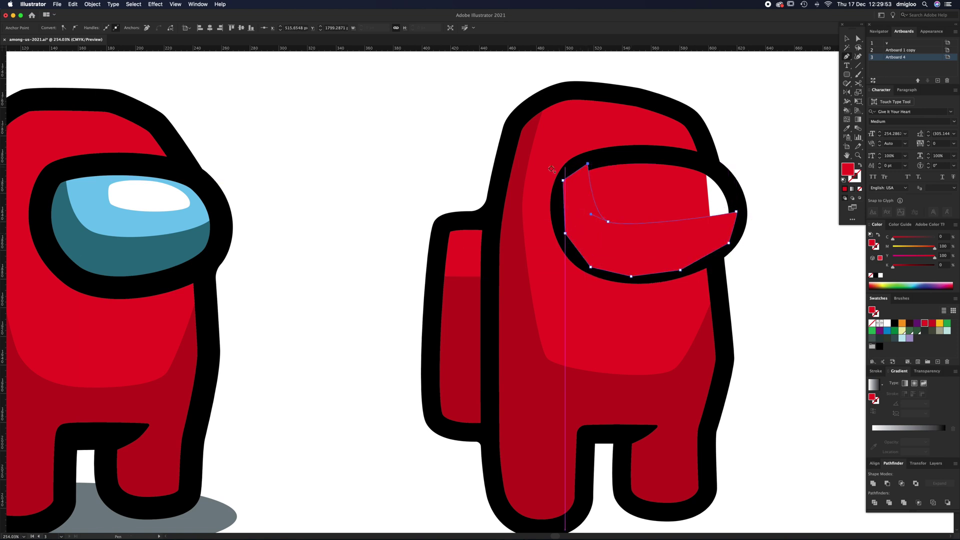
- Fill the visor shadow with the dark teal sampled from the reference crewmate's visor and arrange it behind the black outline
key("i")
left_click(173, 256)
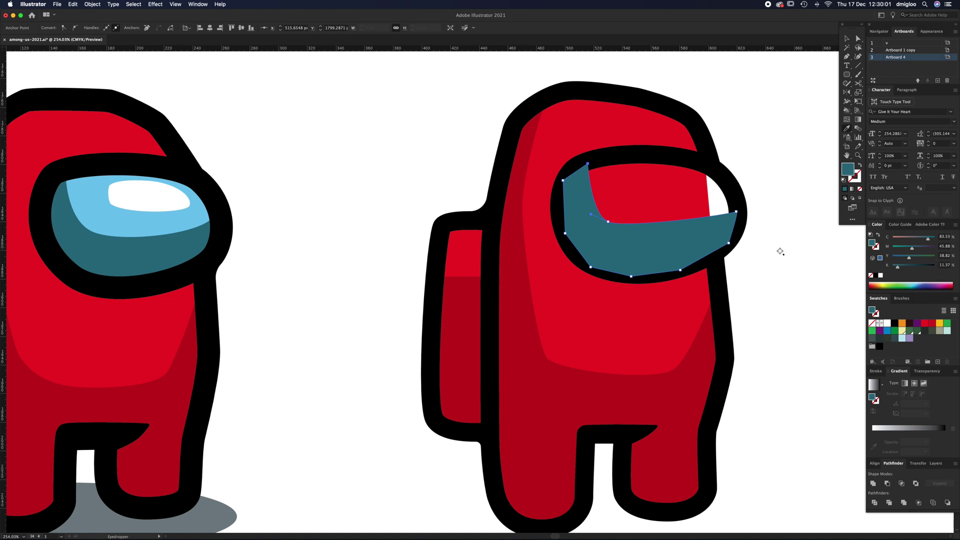
key("v")
key("super+bracketleft")
left_click(782, 259)
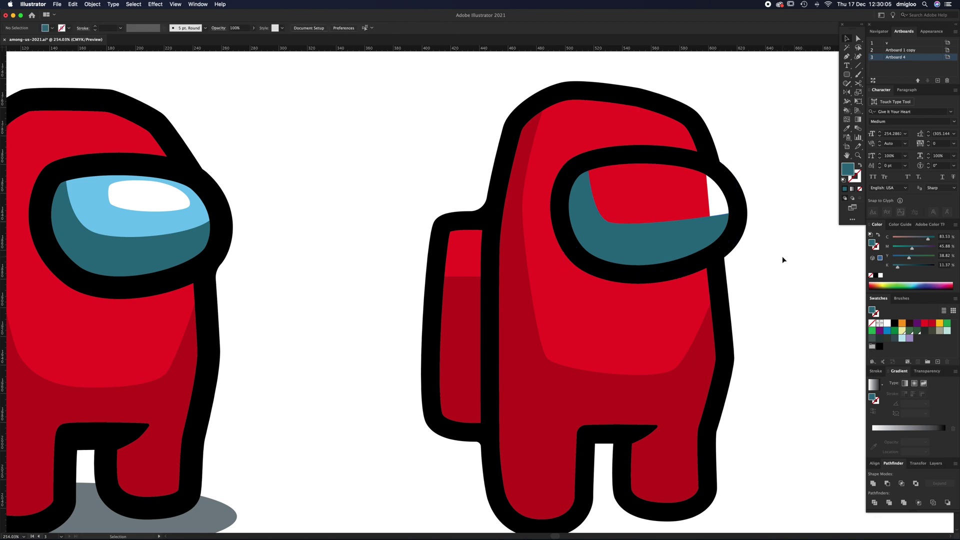
- Draw a closed shape with the Pen tool covering the visor's upper glass area, overlapping the teal shadow and the outline stroke
left_click(576, 168)
left_click(596, 230)
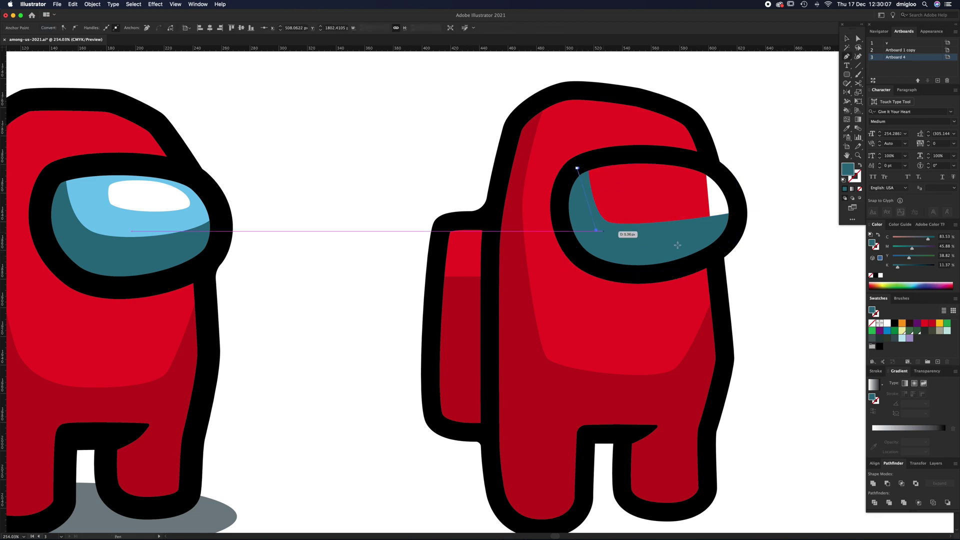
left_click(740, 229)
left_click(729, 184)
left_click(705, 164)
left_click(651, 154)
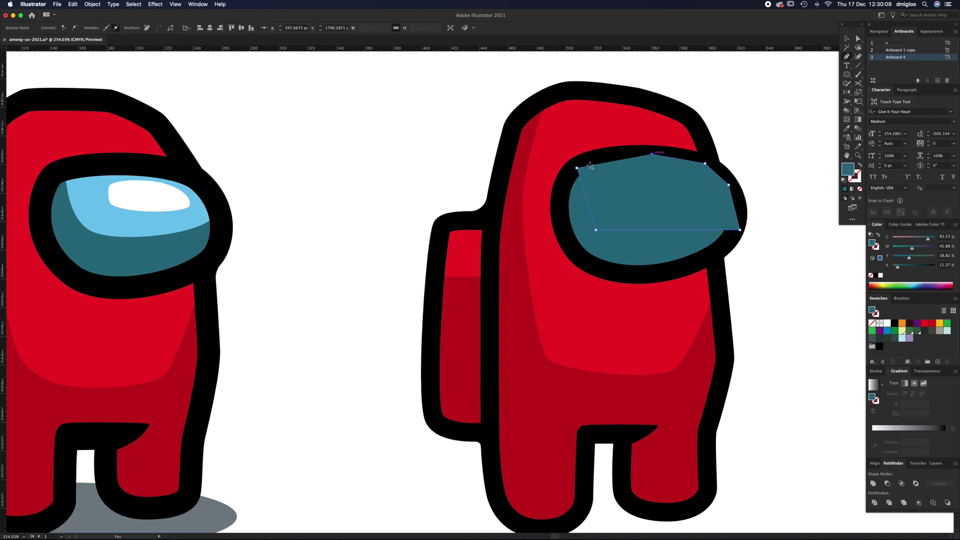
left_click(577, 168)
- Fill the visor glass shape with the reference visor's light blue and arrange it behind the outline and teal shadow
key("i")
left_click(150, 219)
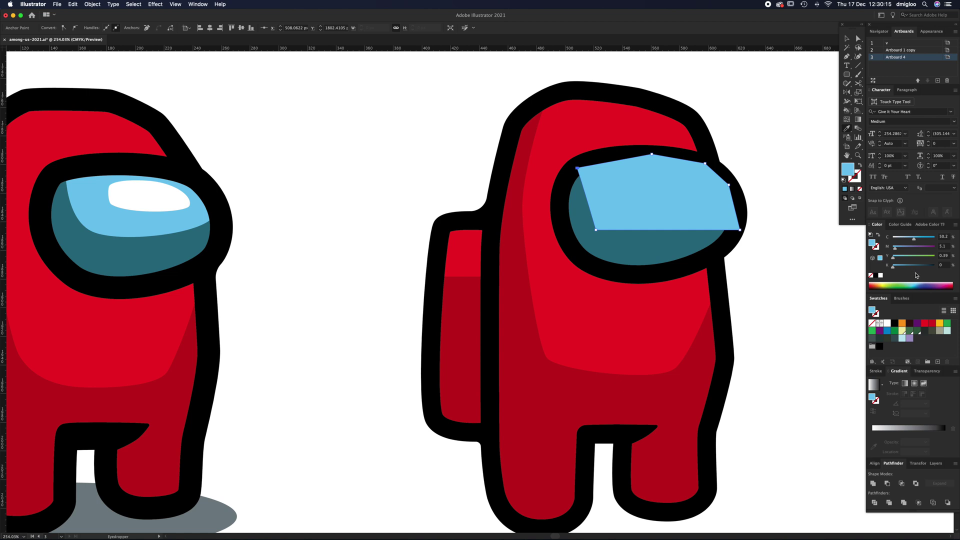
key("super+bracketleft")
key("super+bracketleft")
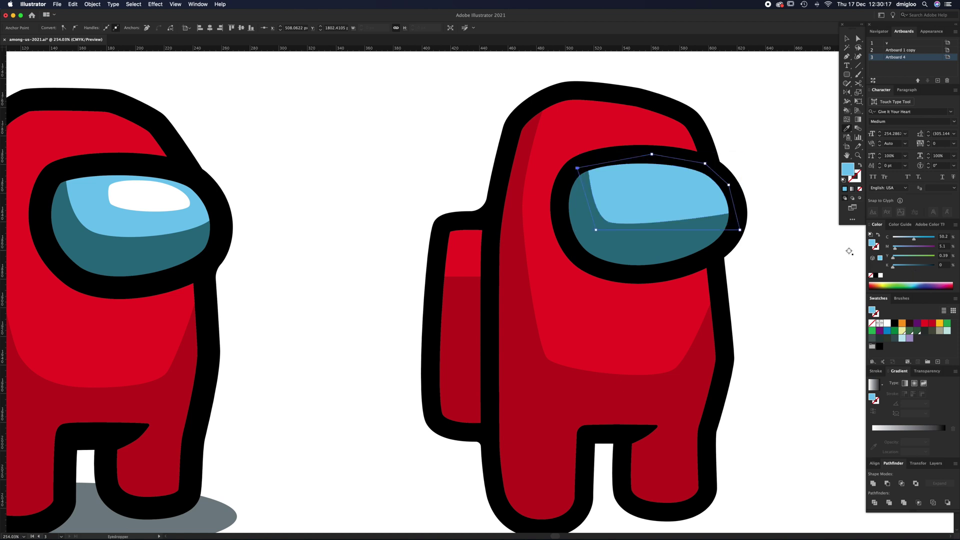
left_click(789, 245)
- Draw a white rounded highlight with the Pen tool in the upper part of the light blue visor glass
key("i")
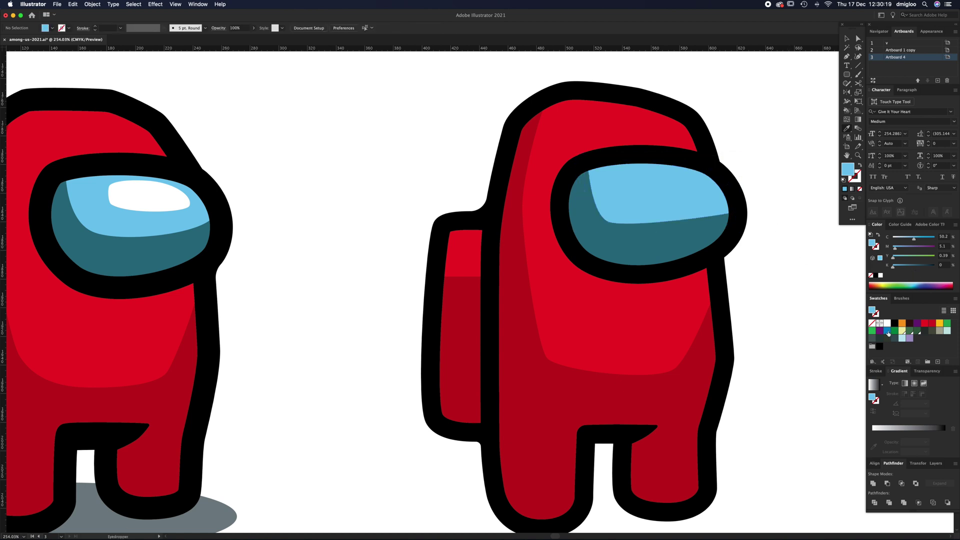
left_click(887, 323)
key("p")
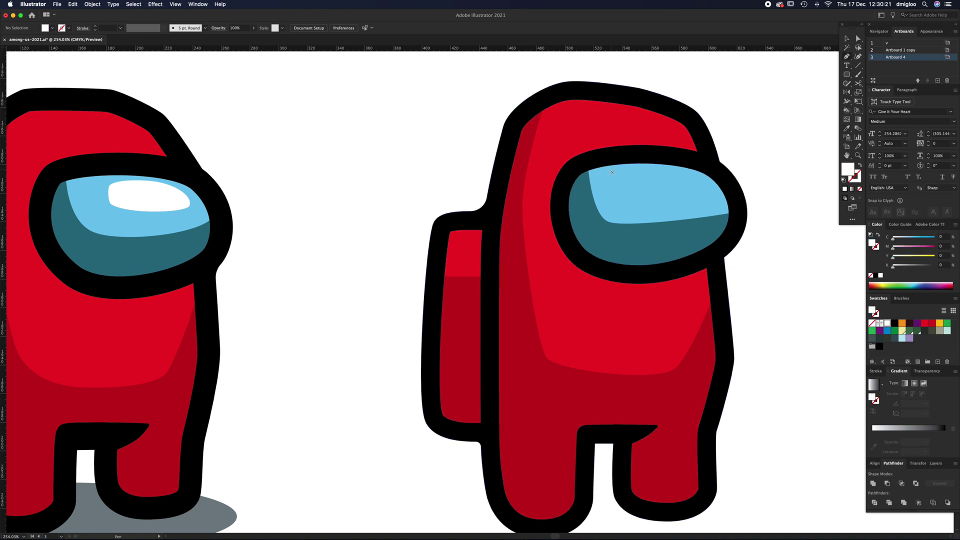
left_click(624, 171)
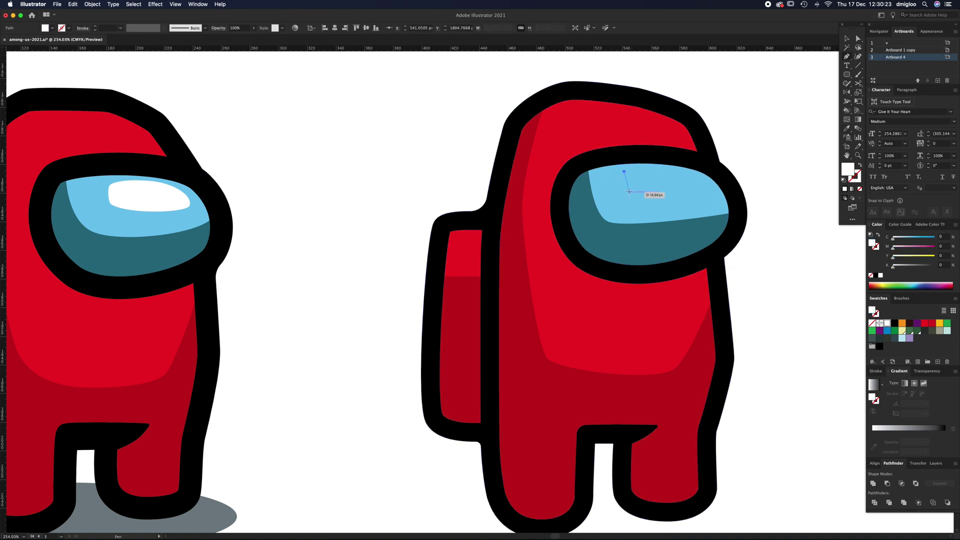
left_click_drag(629, 192, 707, 185)
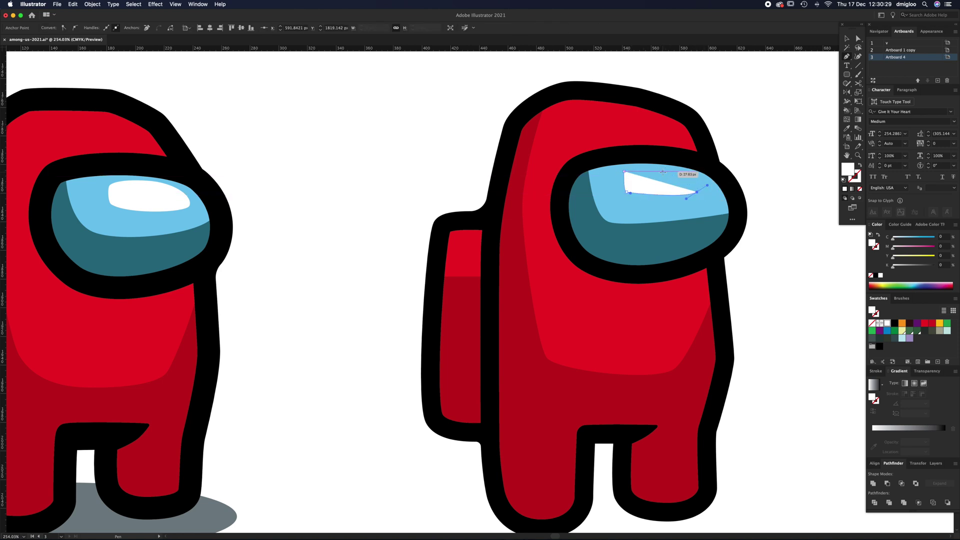
left_click_drag(625, 172, 626, 172)
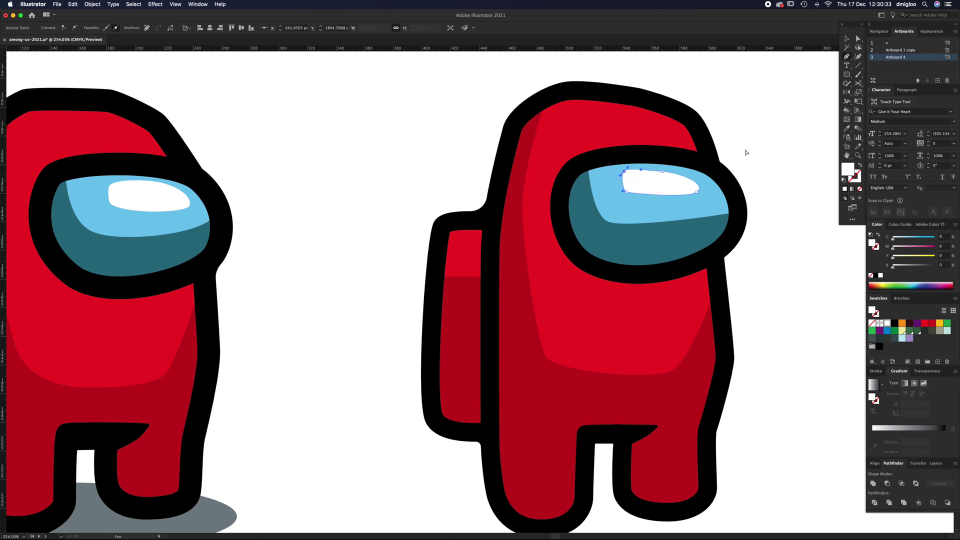
- Enlarge the white visor highlight to about 59 by 23 px within the light blue glass
key("v")
left_click_drag(700, 194, 624, 170)
key("a")
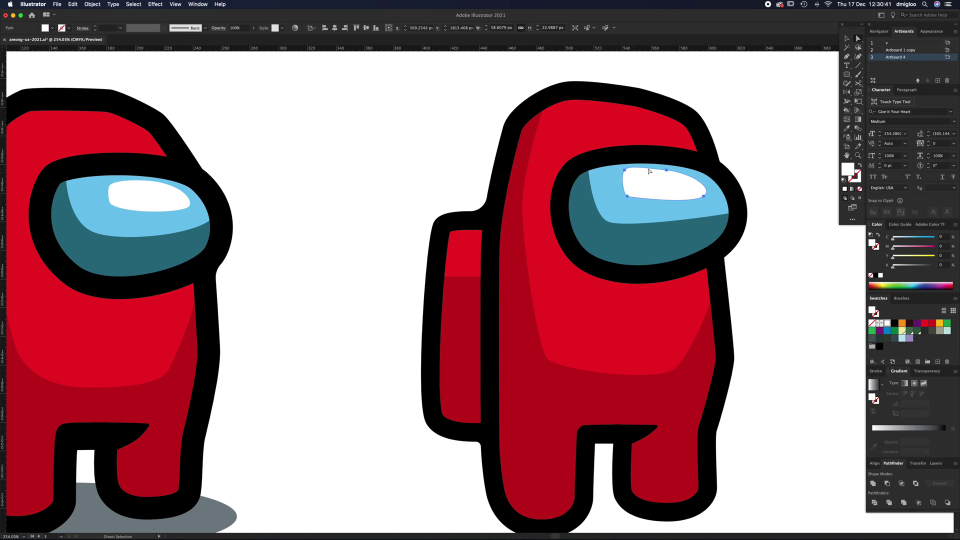
left_click(757, 144)
- Draw a flat ellipse about 244 px wide and 52 px high under the new crewmate's feet with the Ellipse tool
key("z")
left_click(566, 299, "alt")
left_click(566, 299, "alt")
left_click(431, 343, "alt")
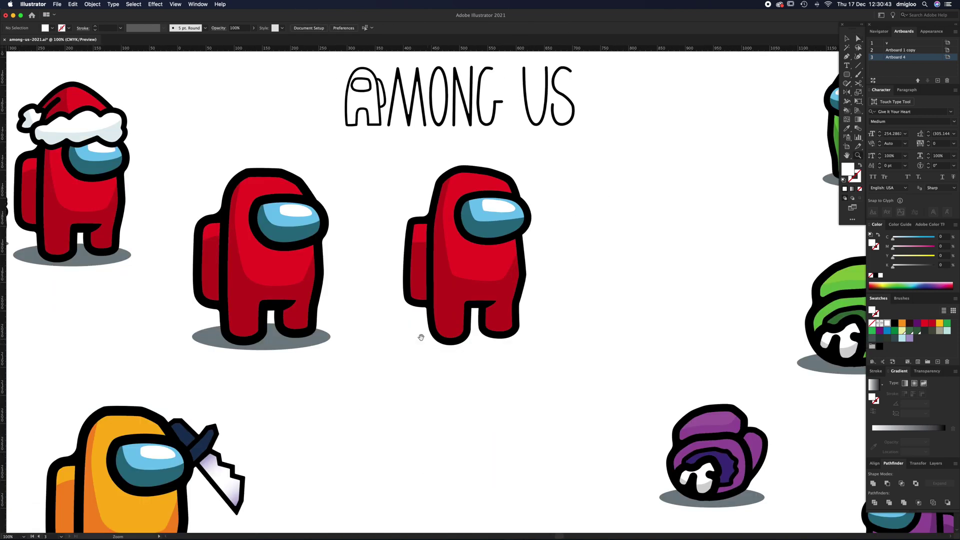
left_click_drag(421, 336, 480, 334)
left_click(845, 75)
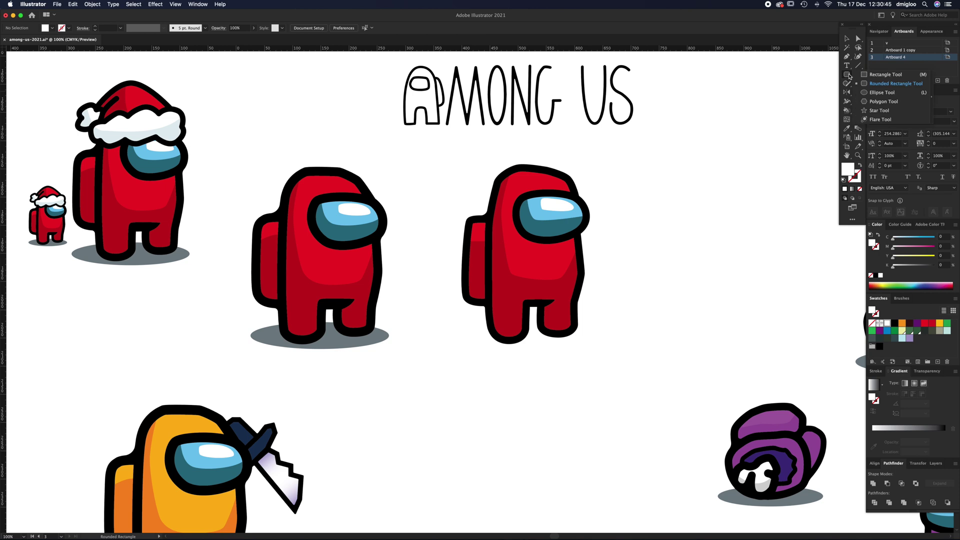
left_click(870, 91)
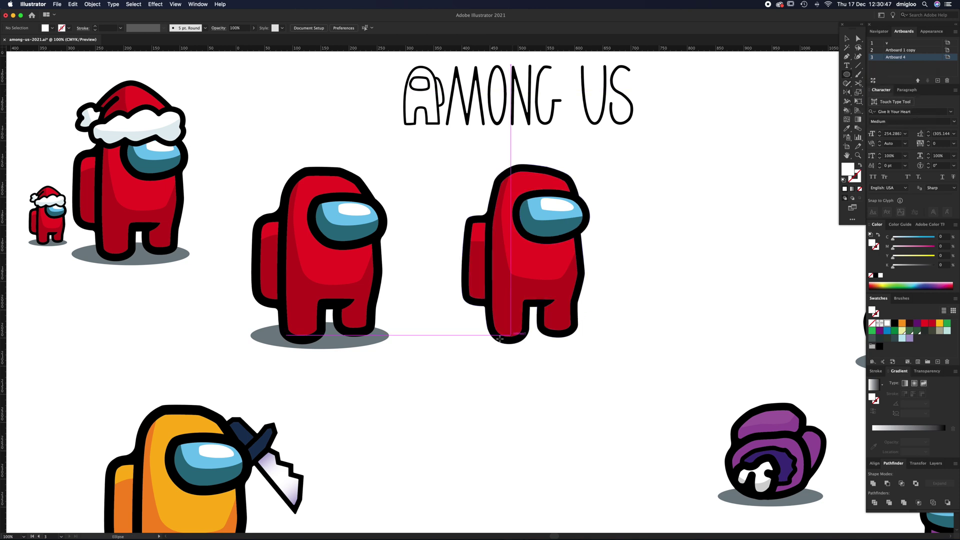
left_click_drag(457, 328, 600, 354)
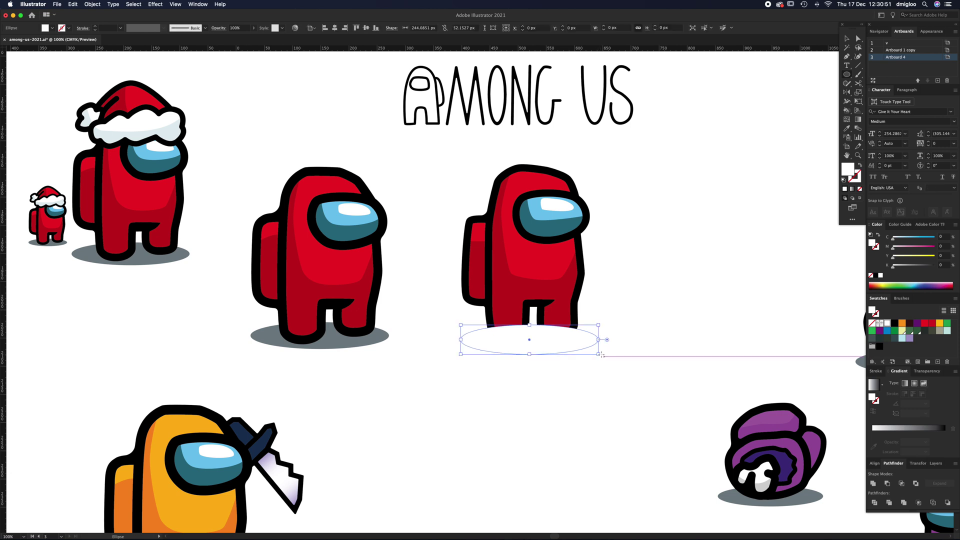
- Apply the reference crewmate's semi-transparent gray ground shadow appearance to the new ellipse under the feet
key("i")
left_click(352, 347)
key("v")
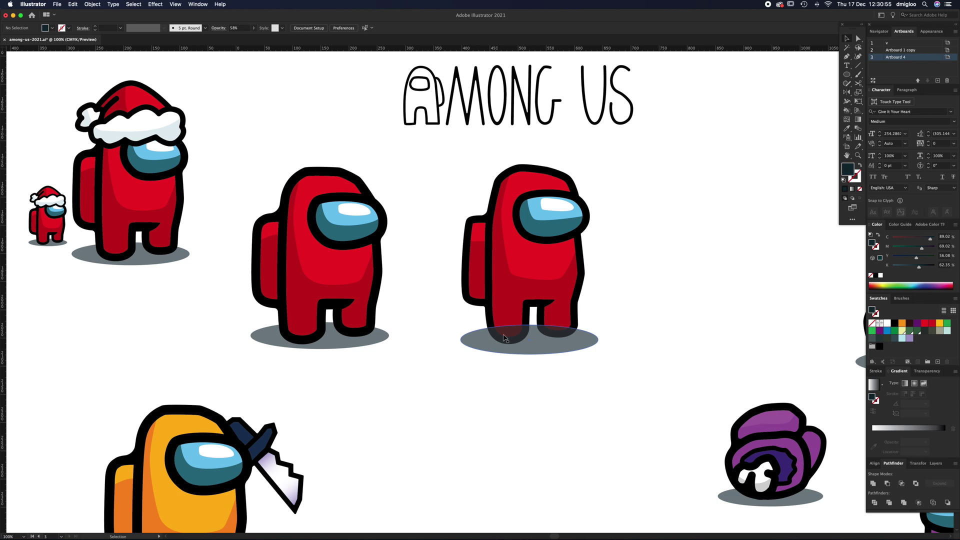
scroll(530, 340, "up", 5)
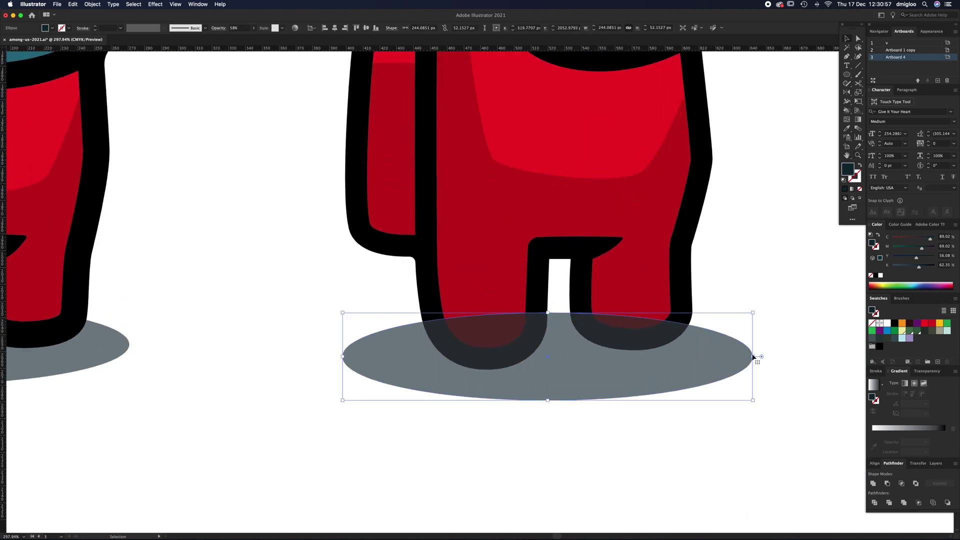
- Show the shadow ellipse's transparency settings and send the ellipse behind the new crewmate's feet
left_click(926, 371)
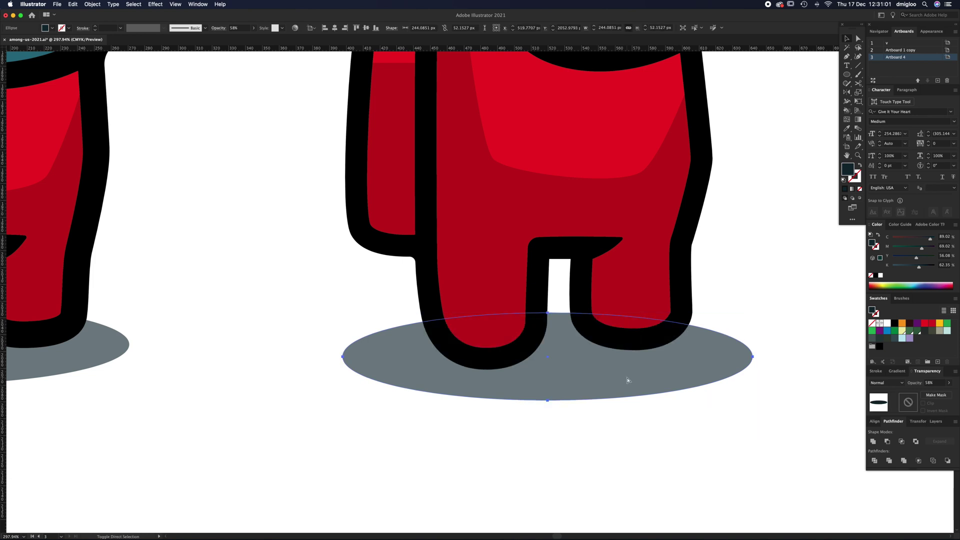
key("v")
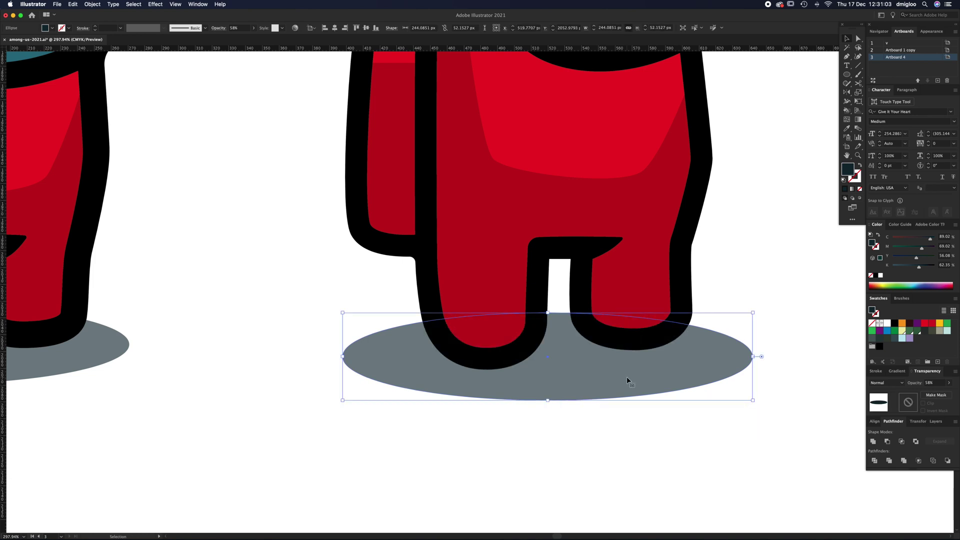
left_click(767, 285)
- Examine how the semi-transparent ground shadow under the orange crewmate blends with the teal background scene, and return to the new crewmate
key("z")
left_click(456, 274, "alt")
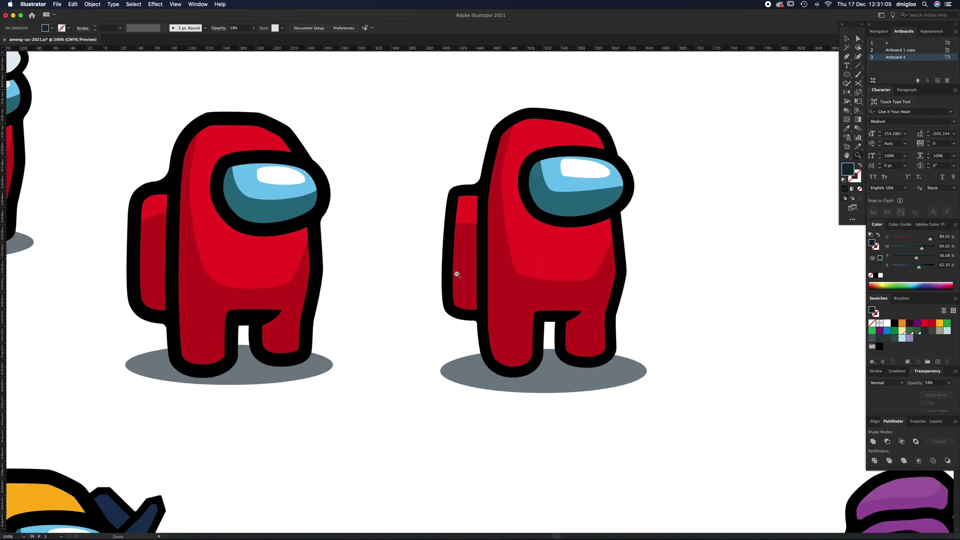
key("v")
key("space")
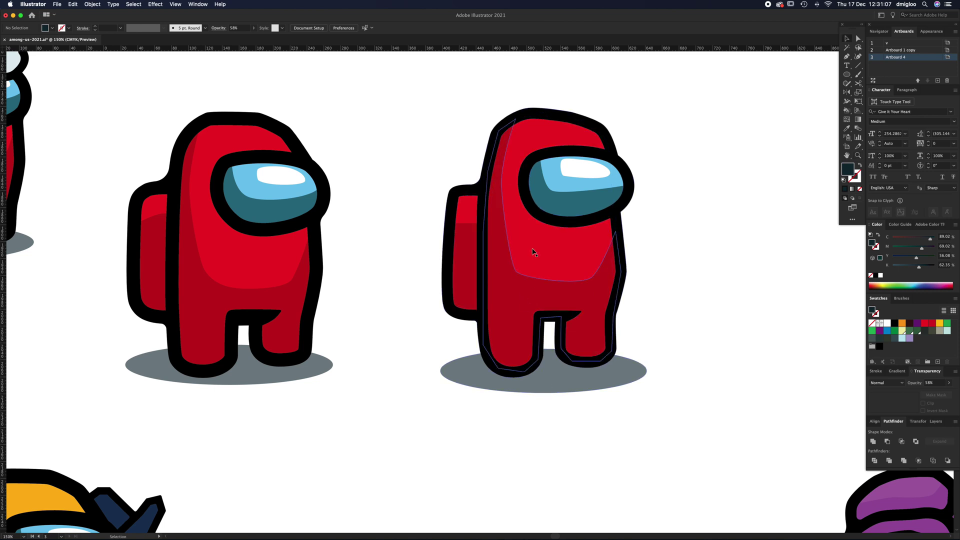
key("z")
left_click(530, 233, "alt")
left_click(523, 226, "alt")
key("space")
left_click_drag(481, 211, 565, 485)
left_click_drag(477, 129, 519, 373)
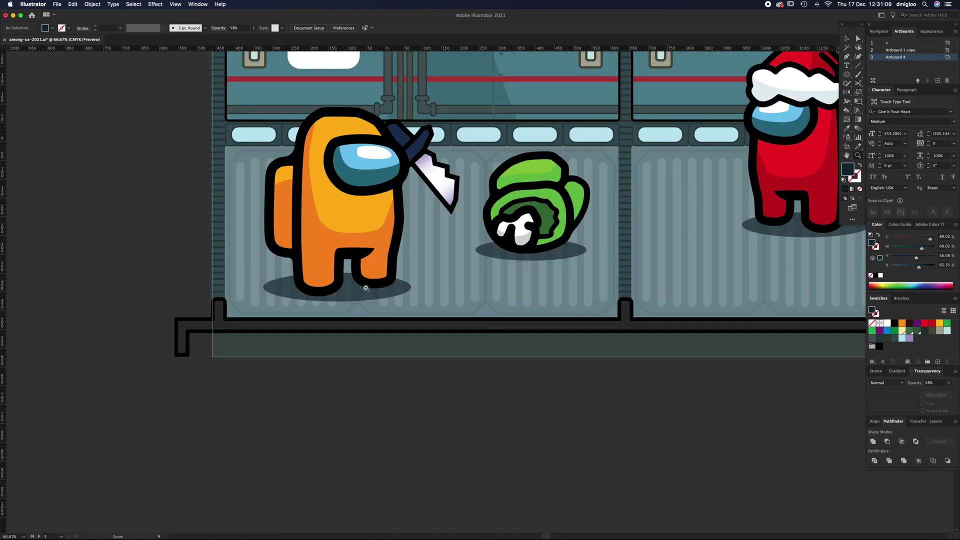
left_click_drag(336, 281, 475, 337)
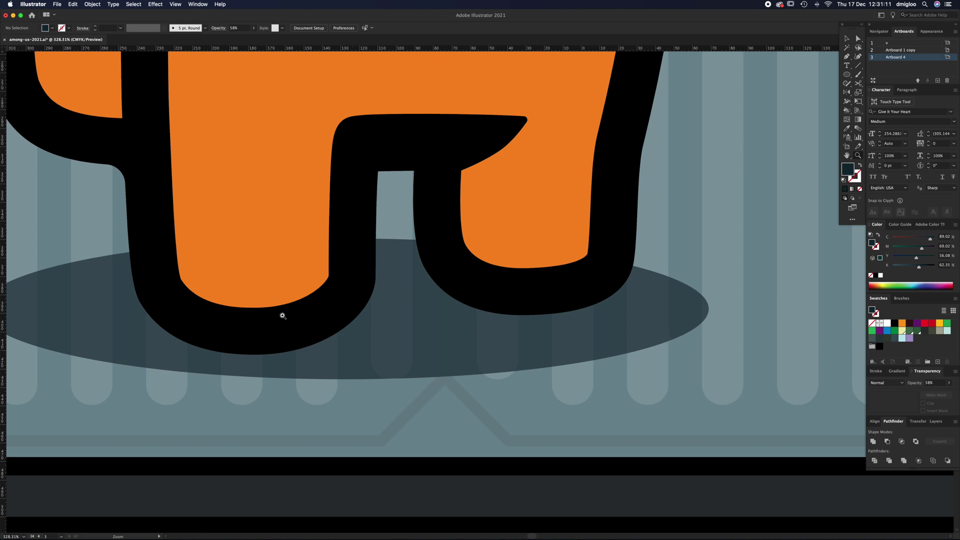
left_click(656, 241, "alt")
left_click(657, 250, "alt")
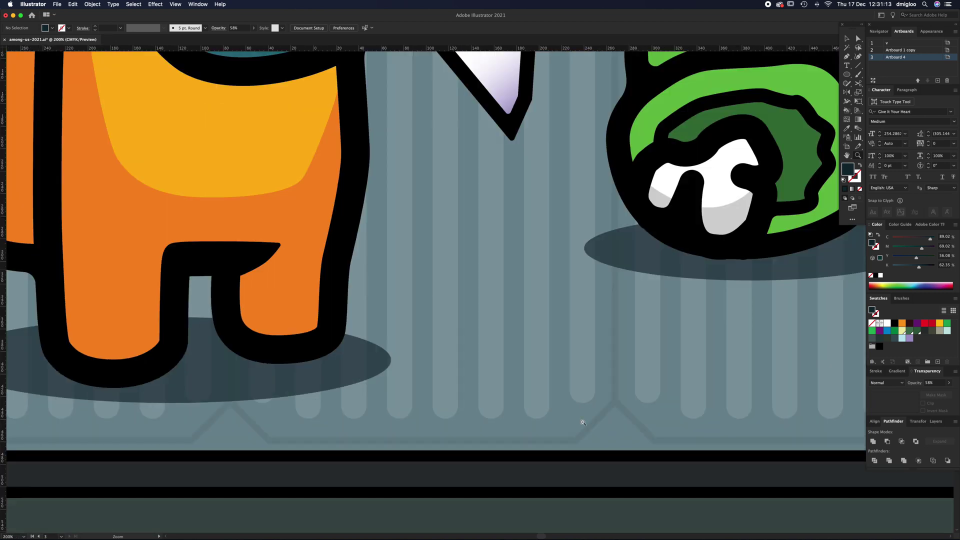
left_click(583, 422, "alt")
left_click(579, 433, "alt")
left_click(568, 440, "alt")
left_click(569, 449, "alt")
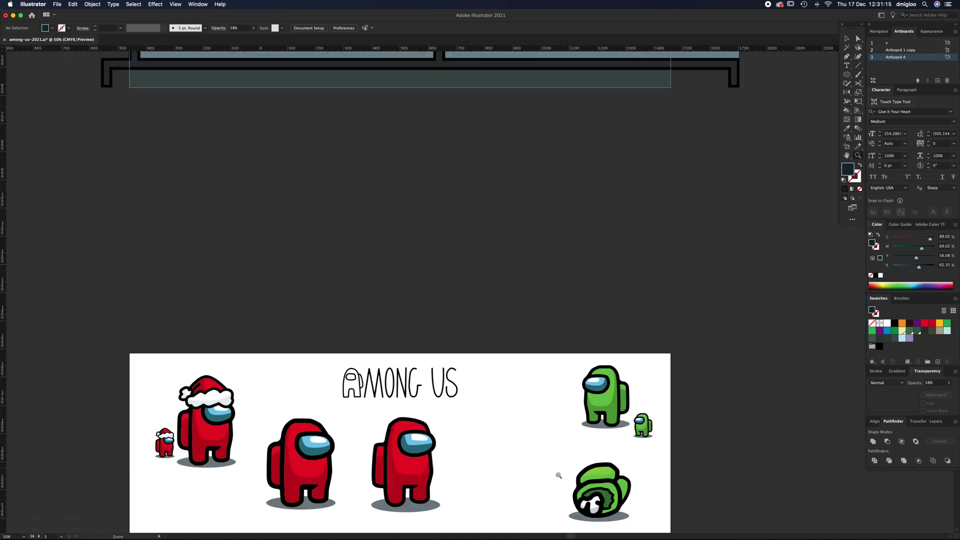
key("space")
left_click_drag(415, 517, 523, 328)
left_click_drag(525, 294, 621, 276)
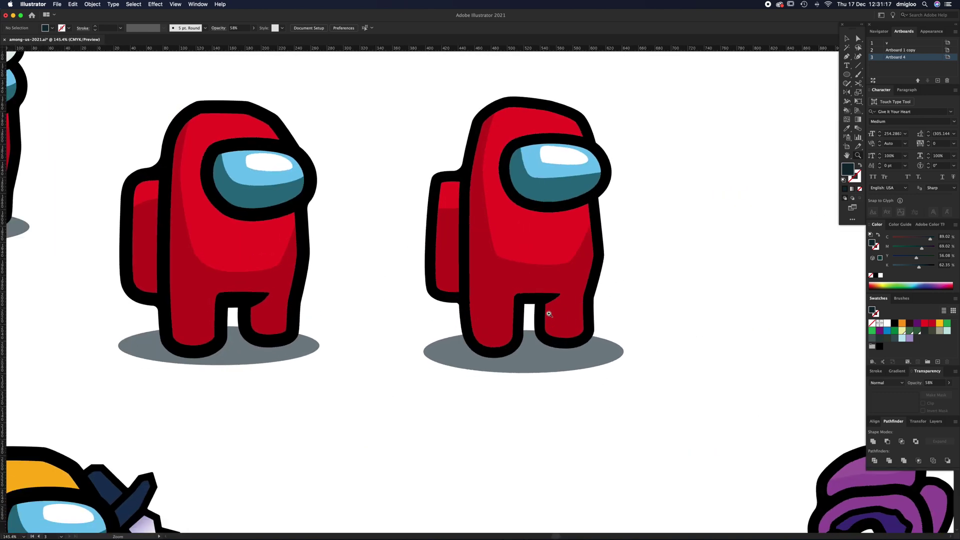
- Reshape the lower curve of the new crewmate's dark red body shading into a rounder edge by adjusting its anchor handles
key("a")
left_click(497, 258)
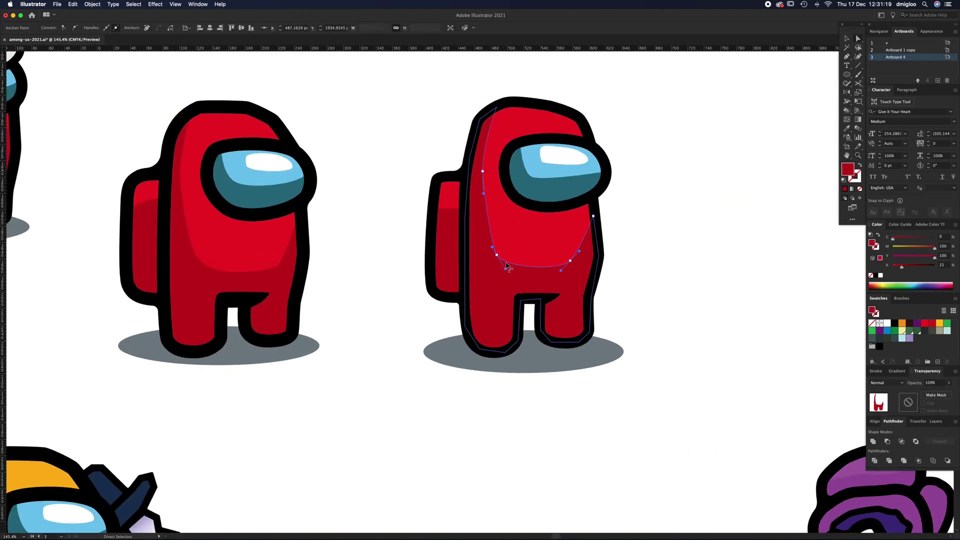
left_click_drag(492, 247, 484, 244)
left_click(570, 261)
left_click_drag(577, 249, 582, 253)
left_click(642, 275)
- Compare the new red crewmate with the orange knife-holding crewmate and inspect the highlight shape on its backpack
key("h")
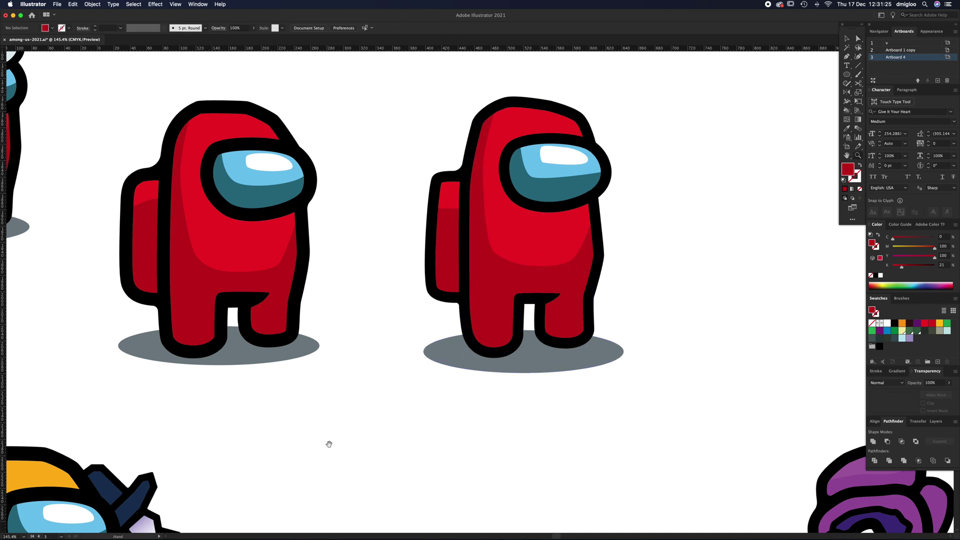
left_click_drag(328, 457, 417, 341)
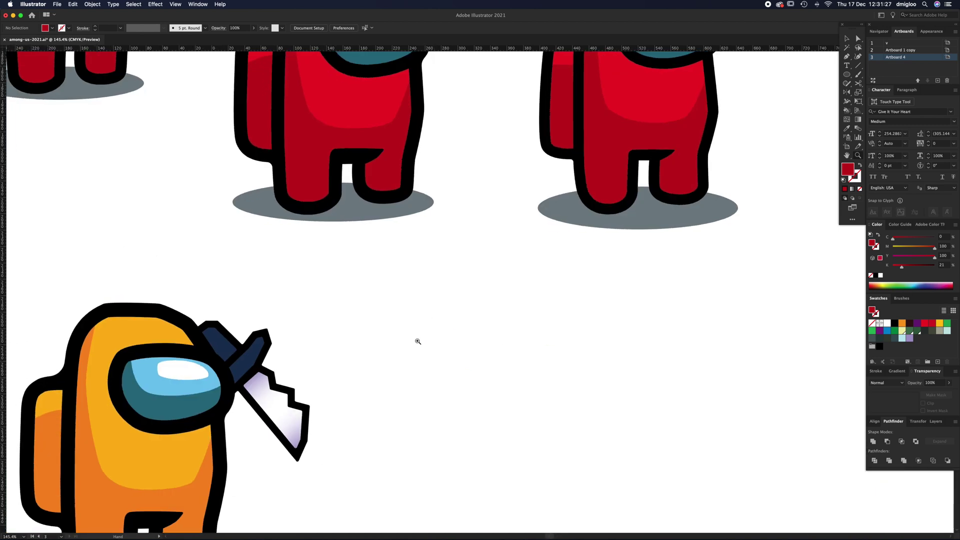
left_click_drag(263, 400, 341, 375)
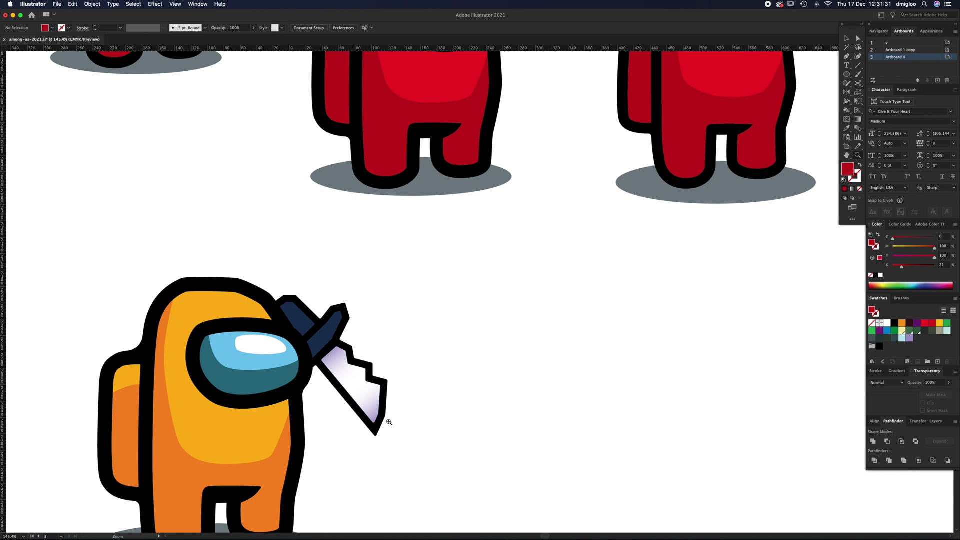
left_click_drag(591, 192, 481, 374)
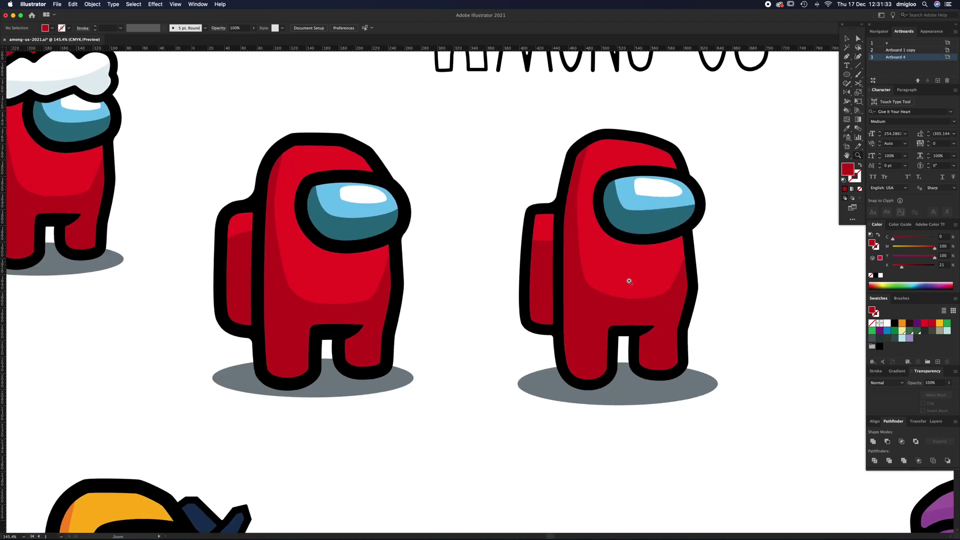
key("v")
left_click(543, 232)
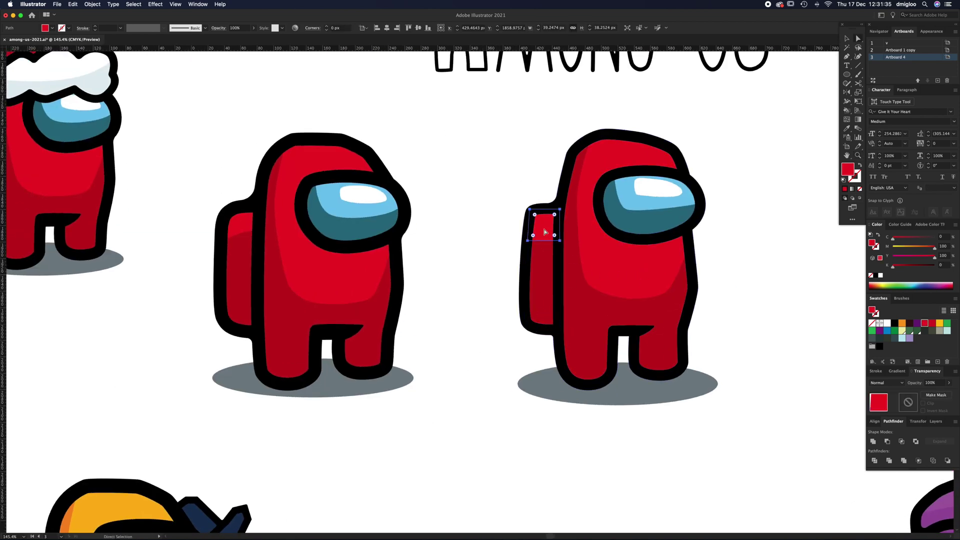
key("a")
left_click(725, 247)
- Group all parts of the new red crewmate together with its ground shadow
key("z")
left_click(630, 301, "alt")
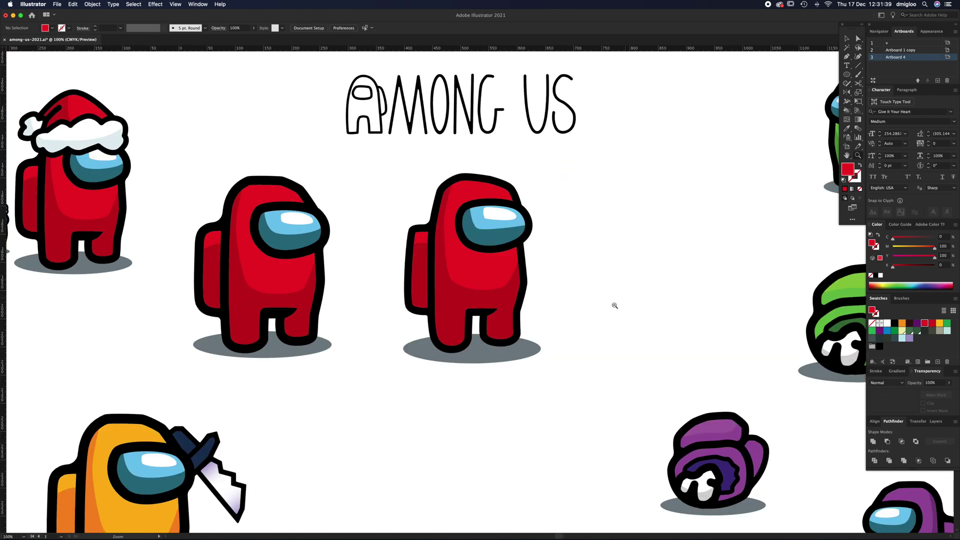
key("v")
left_click_drag(397, 170, 563, 358)
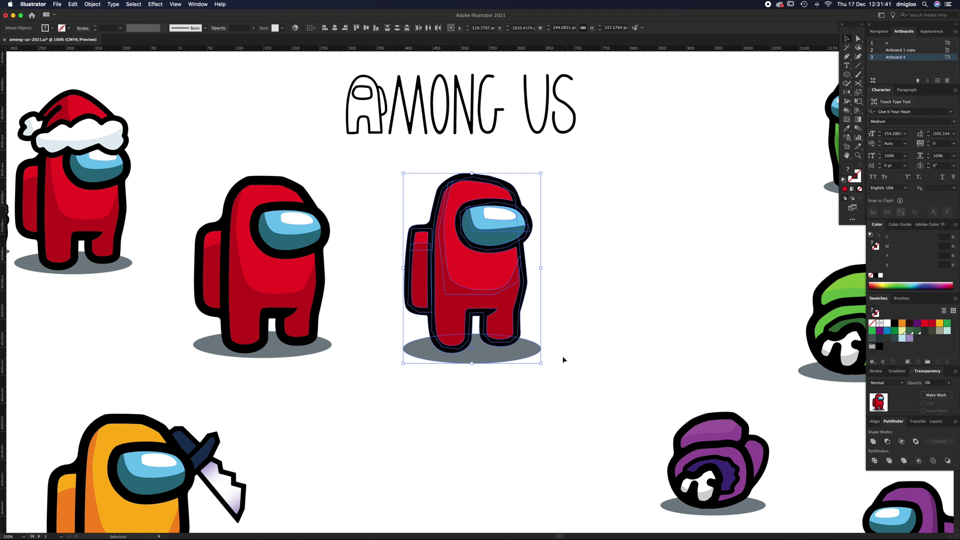
key("a")
key("v")
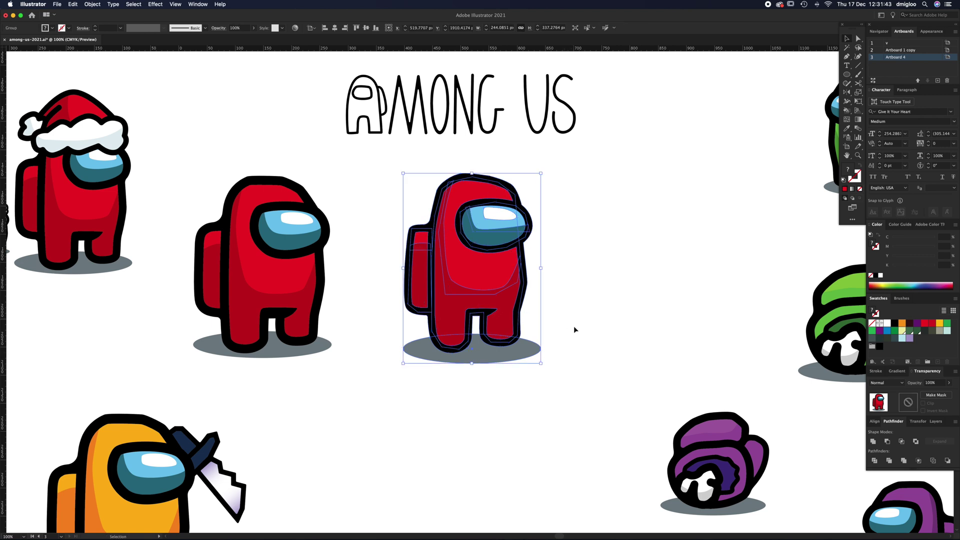
left_click(592, 303)
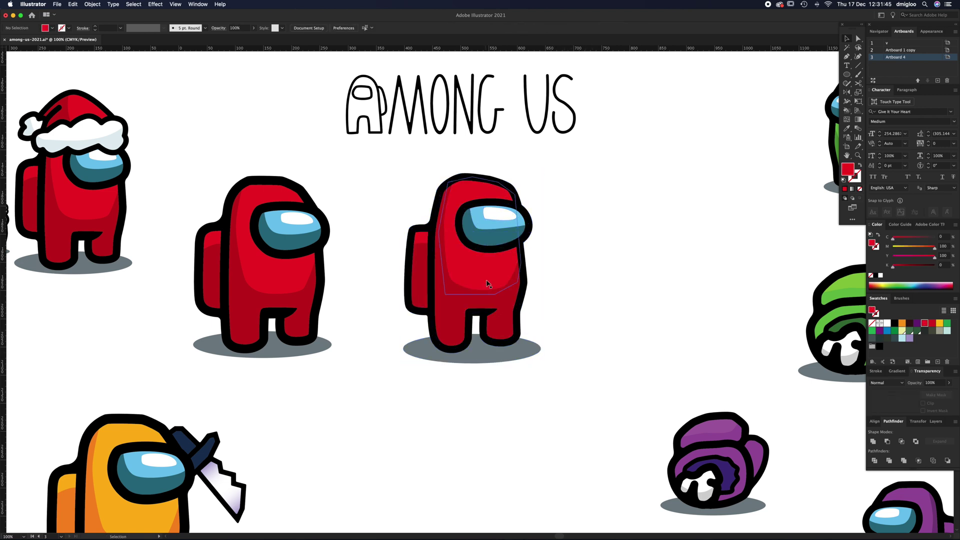
- Duplicate the grouped red crewmate into the empty space to its right, beside the green characters
left_click(523, 263)
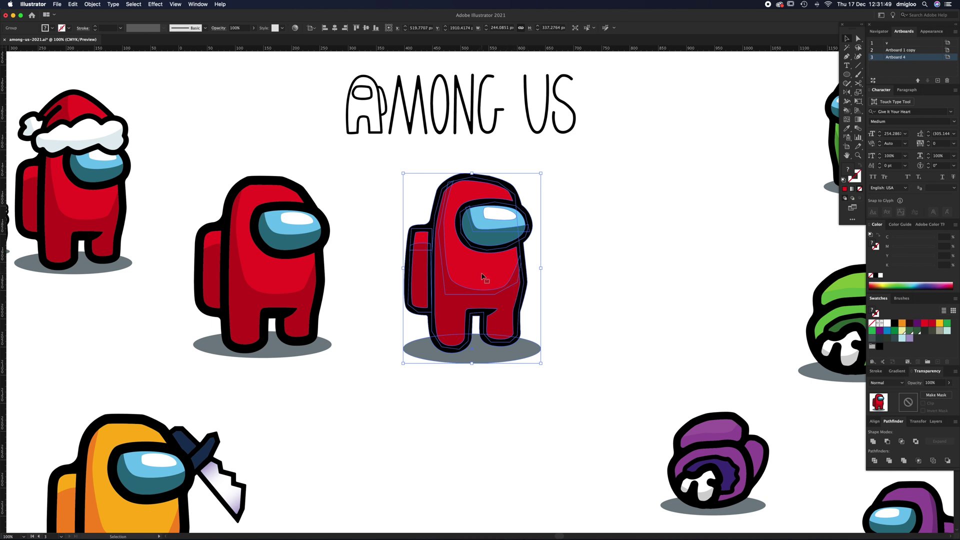
left_click_drag(480, 281, 648, 275, "alt")
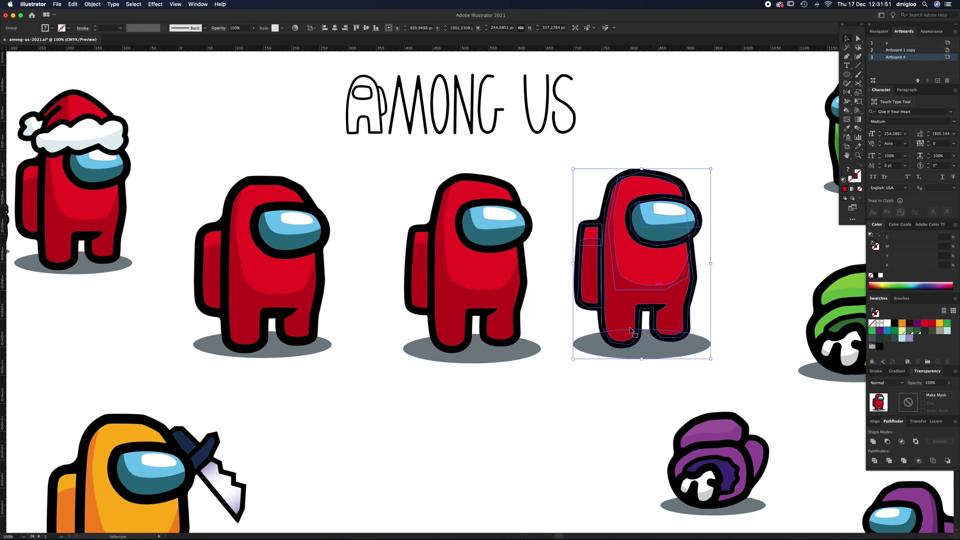
scroll(638, 290, "right", 4)
key("a")
left_click(554, 272)
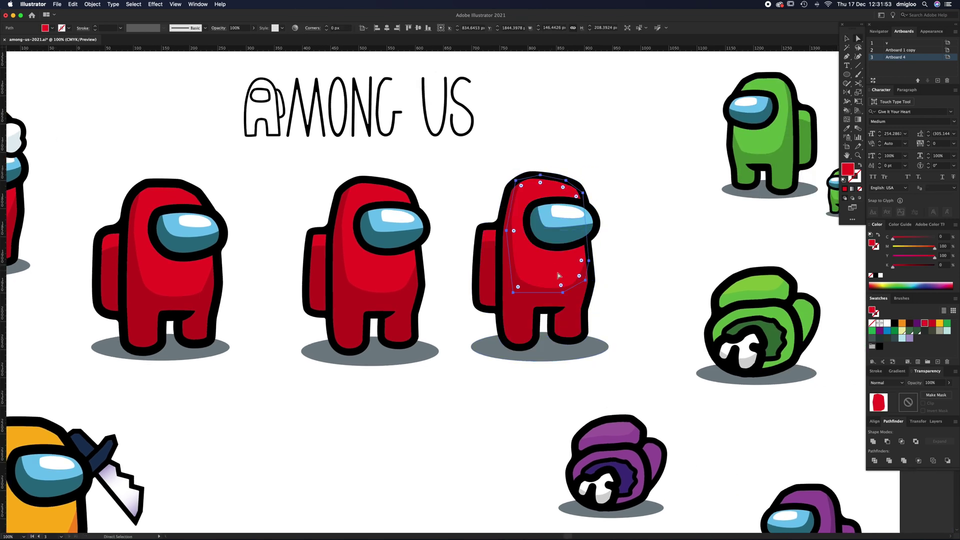
left_click(615, 264)
- Recolor the duplicate's red body and backpack shapes, both light and shaded, to orange tones with Recolor Artwork's linked color wheel
key("z")
left_click_drag(520, 262, 584, 257)
key("a")
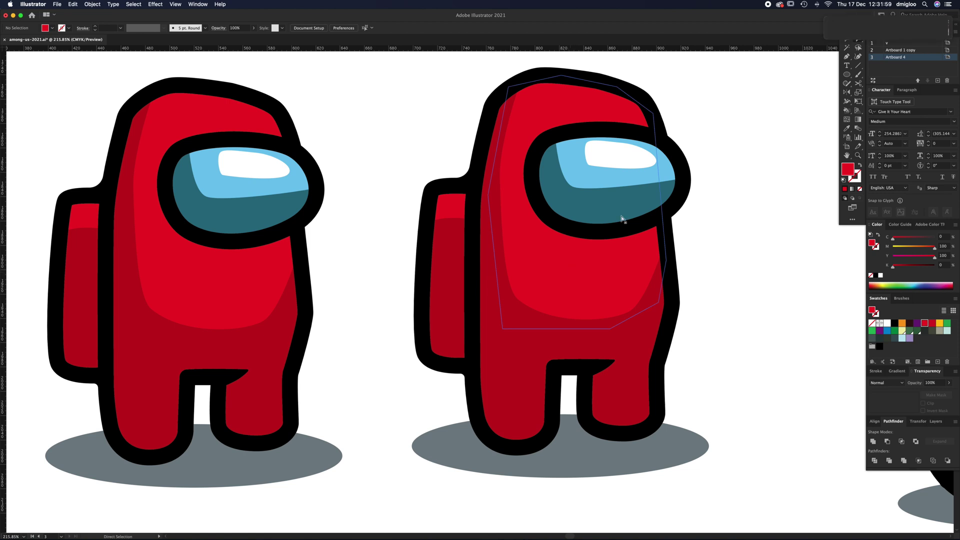
left_click(567, 267)
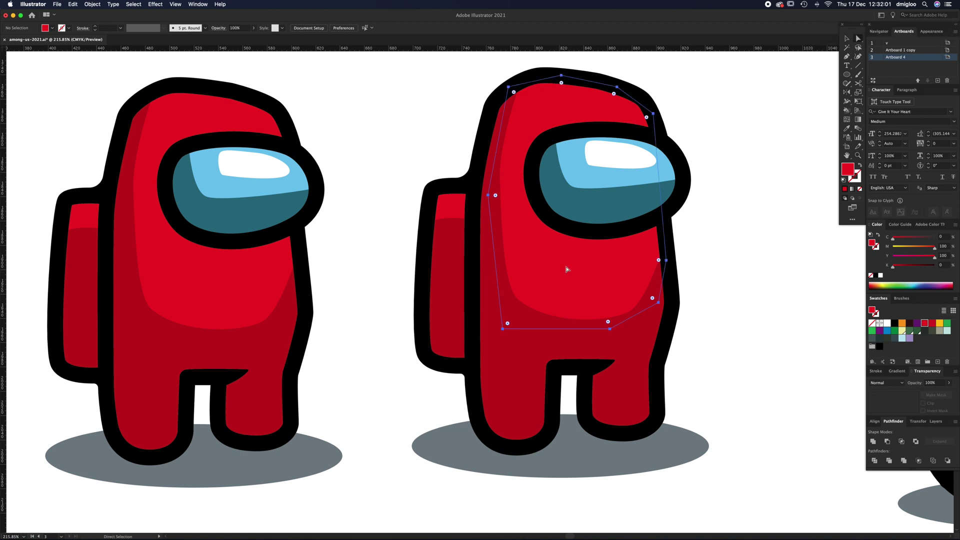
left_click(519, 361, "shift")
left_click(451, 237, "shift")
left_click(453, 208, "shift")
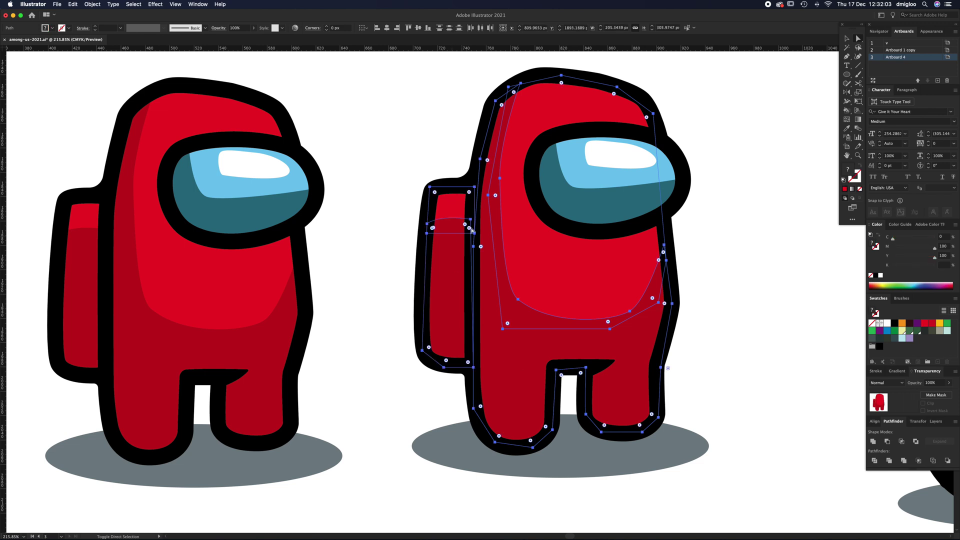
left_click(94, 5)
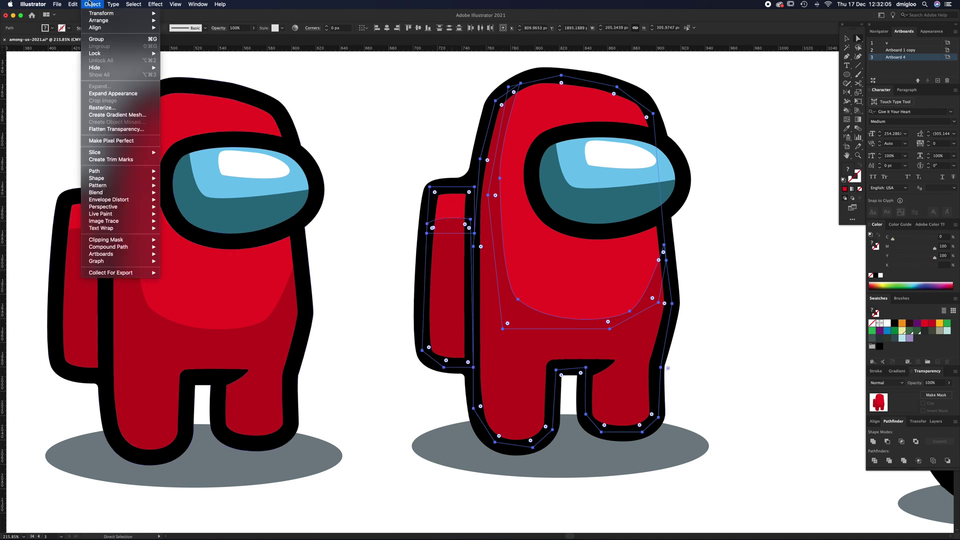
mouse_move(80, 4)
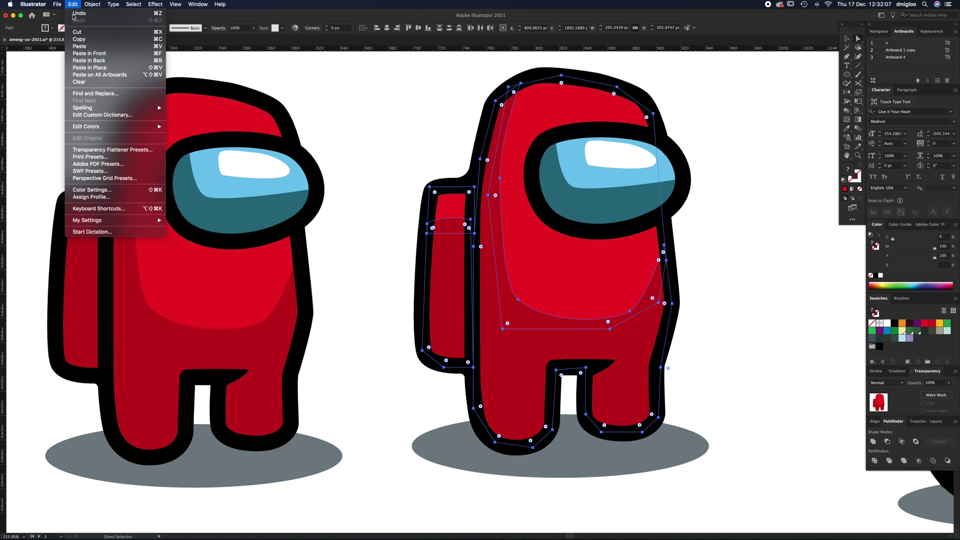
mouse_move(100, 126)
left_click(188, 127)
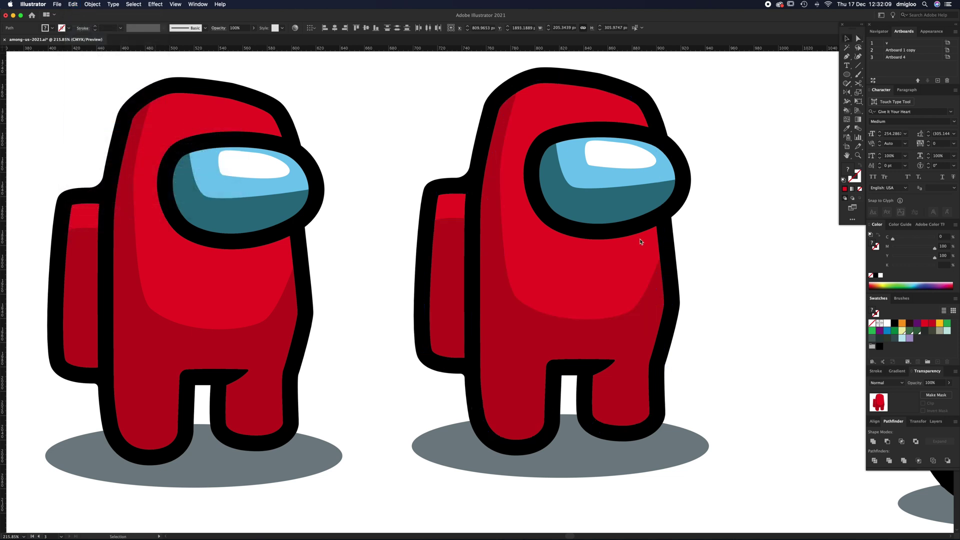
left_click_drag(476, 181, 761, 192)
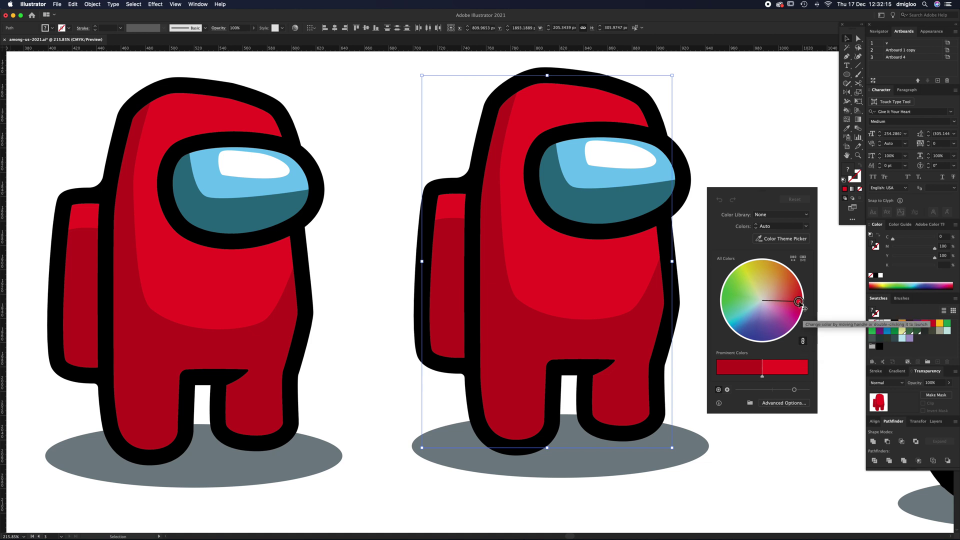
left_click_drag(798, 302, 788, 278)
left_click(741, 175)
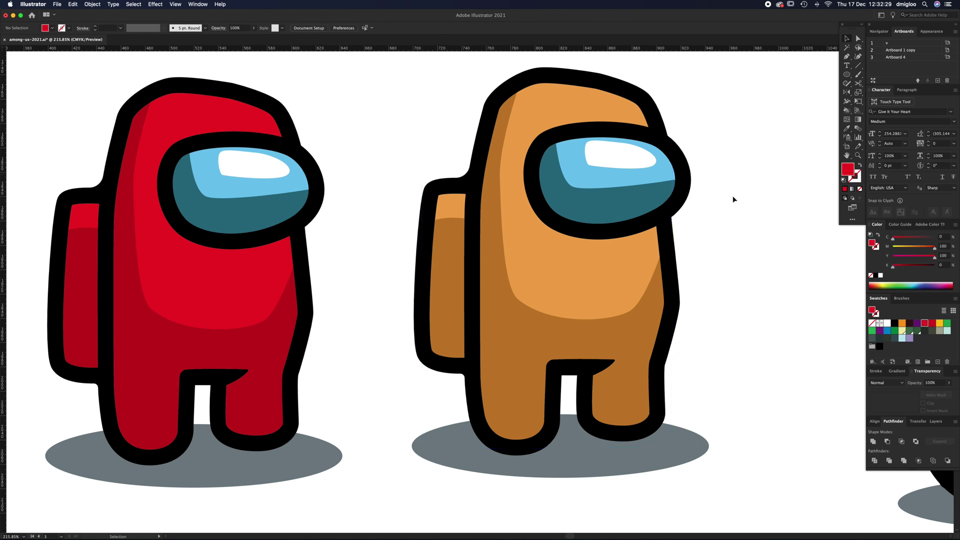
key("z")
left_click(542, 306, "alt")
left_click(541, 306, "alt")
left_click(540, 308, "alt")
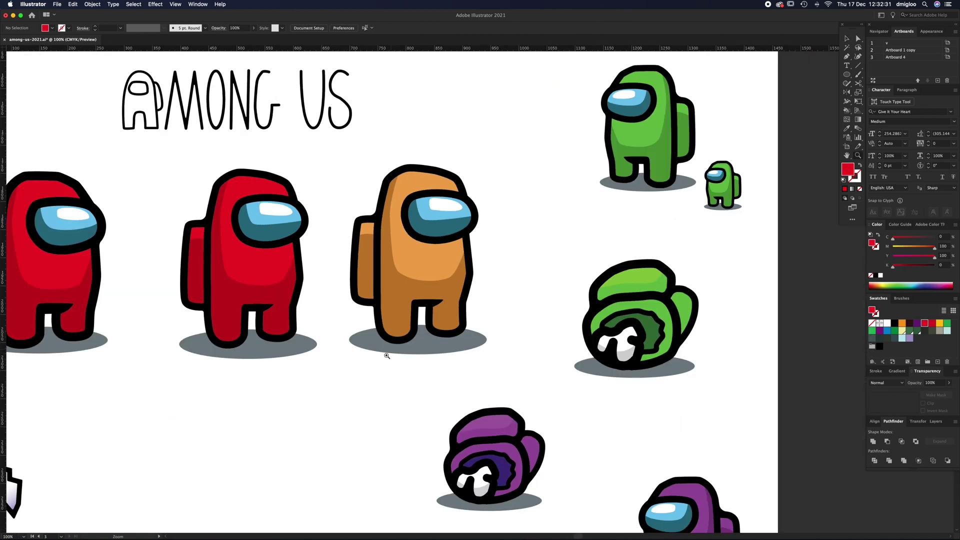
scroll(509, 332, "left", 6)
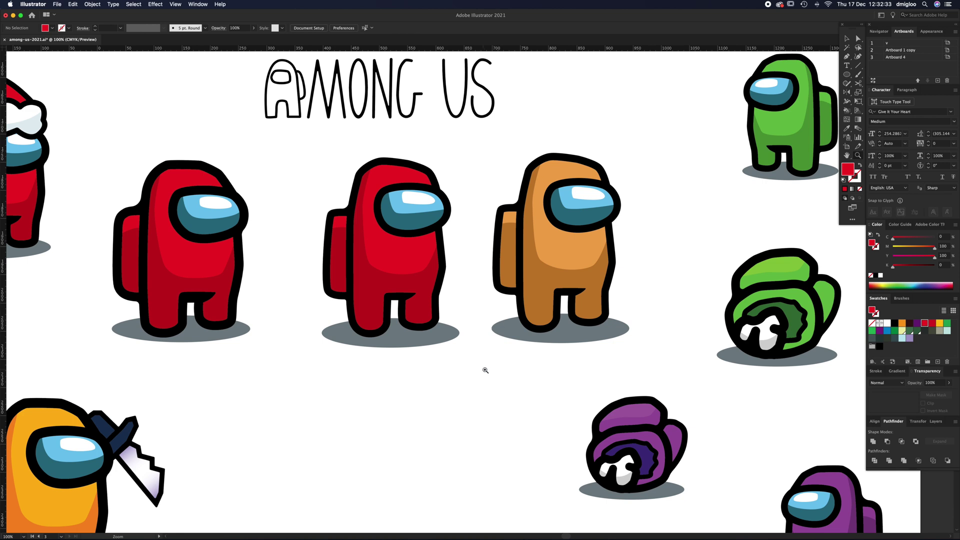